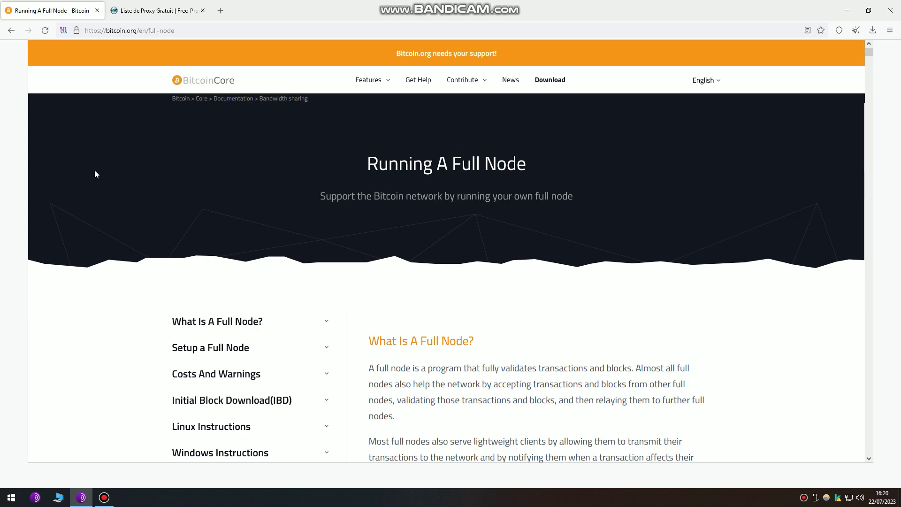
Examine the full node guide's Minimum Requirements, then return to its introduction and read What Is A Full Node
scroll(94, 170, "down", 5)
scroll(96, 174, "down", 5)
scroll(97, 174, "down", 6)
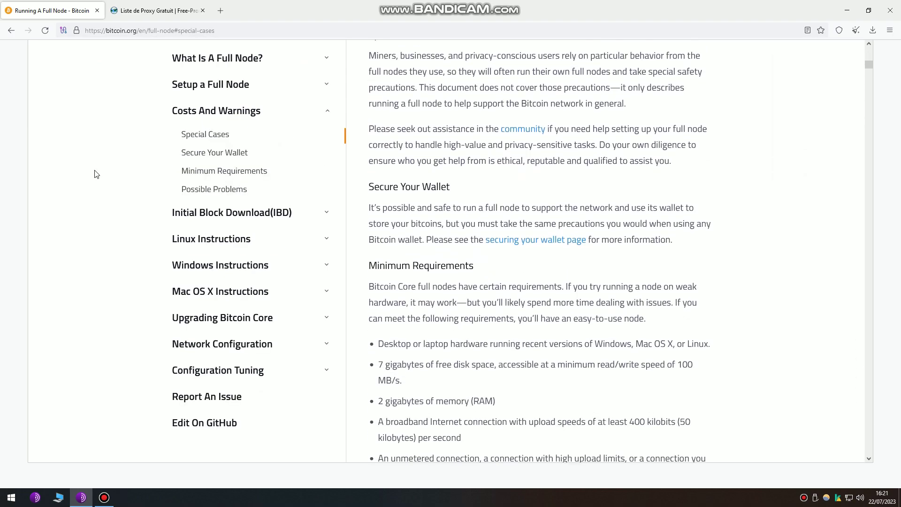
scroll(96, 175, "down", 4)
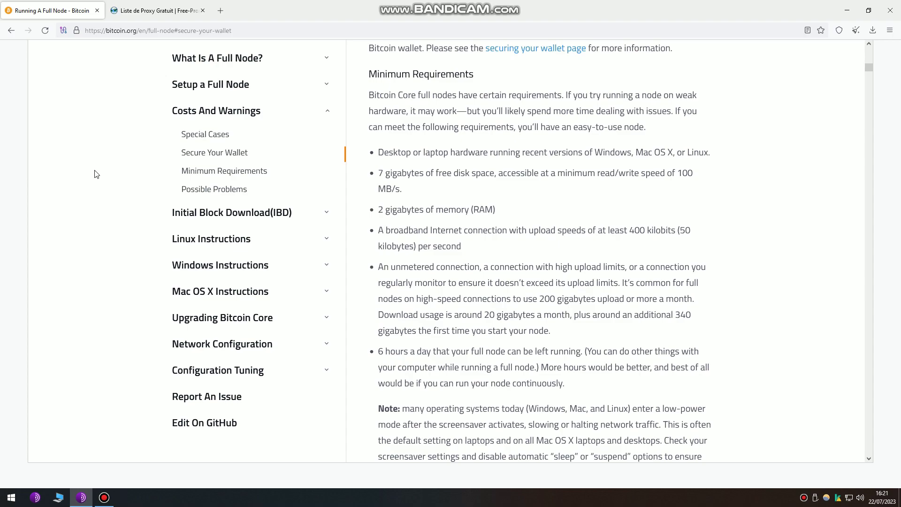
middle_click(91, 223)
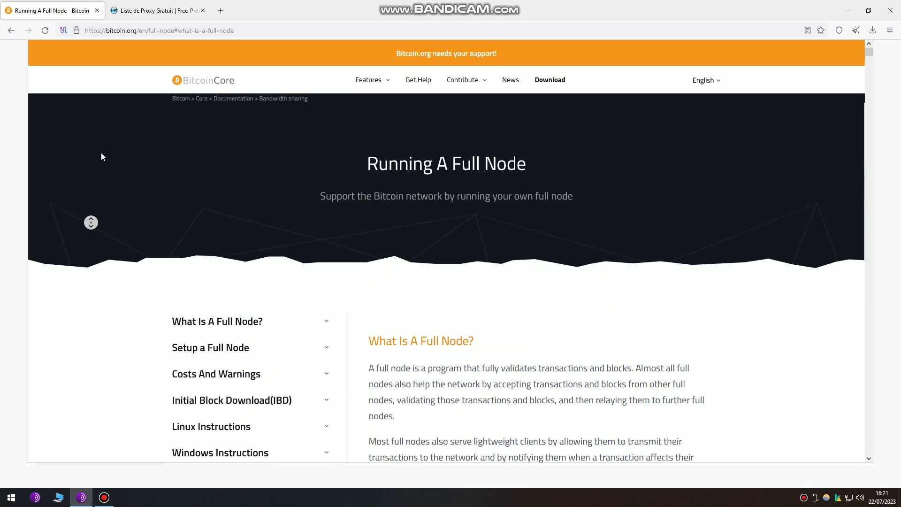
middle_click(103, 157)
scroll(119, 263, "down", 4)
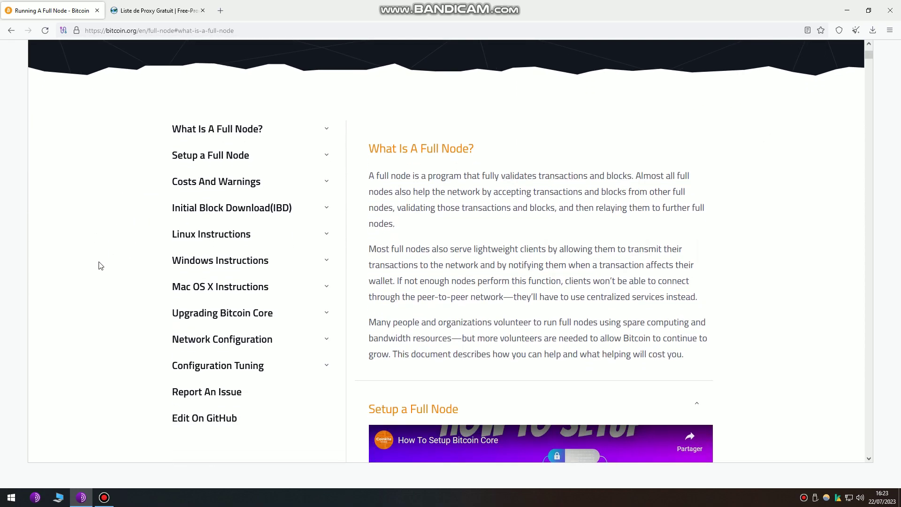
scroll(100, 266, "down", 3)
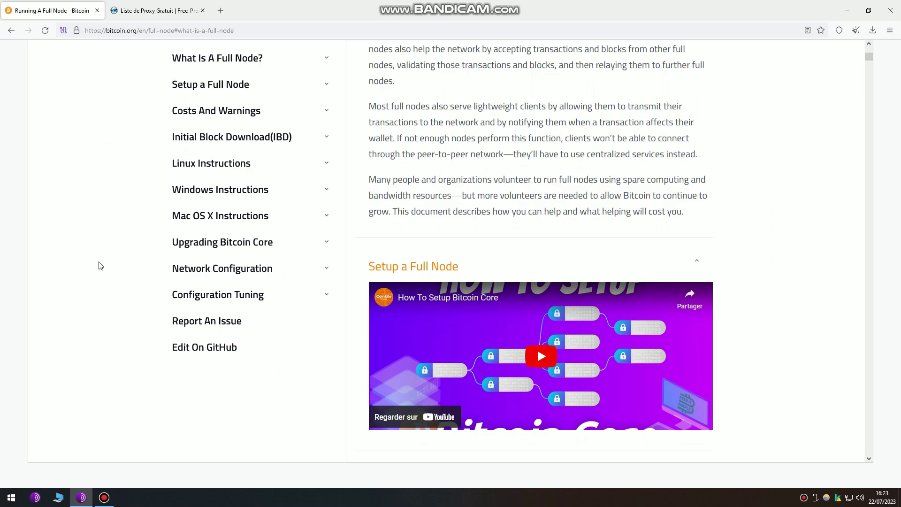
Check the computer's installed RAM in the Windows system specifications and close the settings window
scroll(100, 265, "down", 10)
key("super+x")
left_click(64, 293)
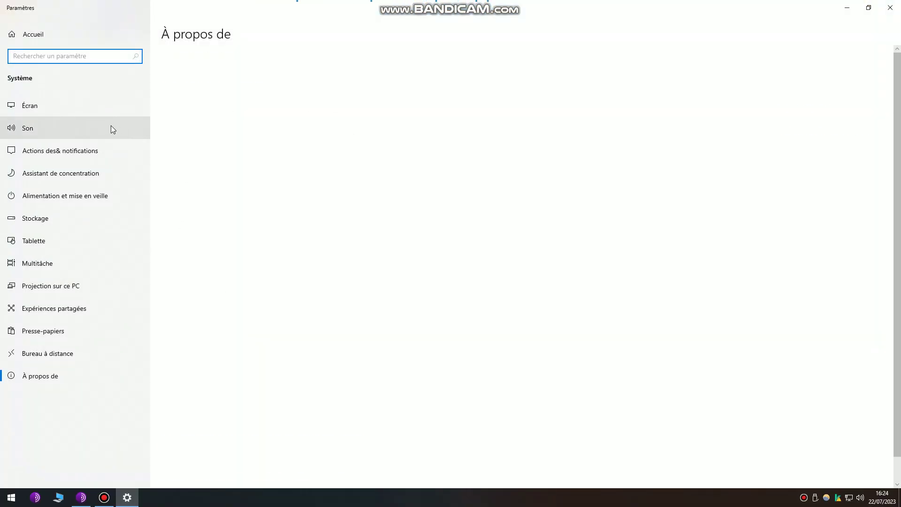
left_click_drag(265, 179, 288, 179)
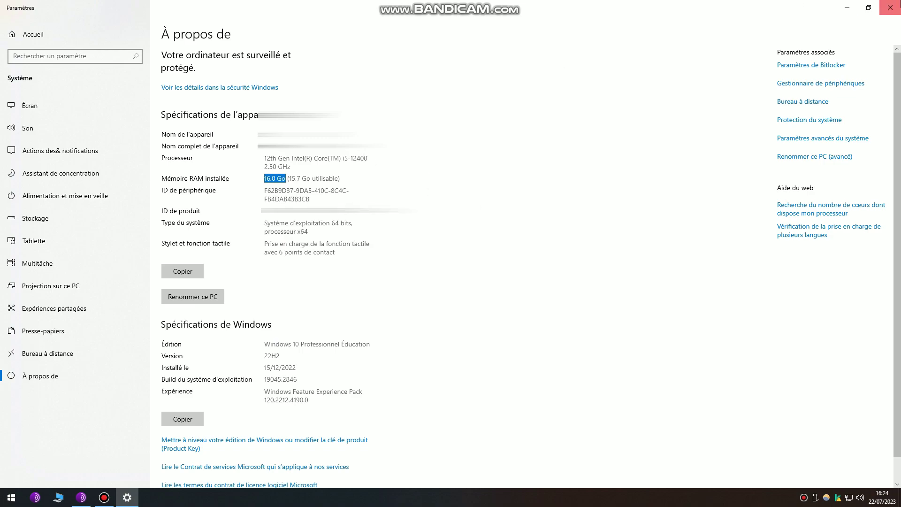
left_click(891, 7)
Examine the disk space and read/write speed in the guide's Minimum Requirements, highlighting those passages
scroll(401, 197, "up", 10)
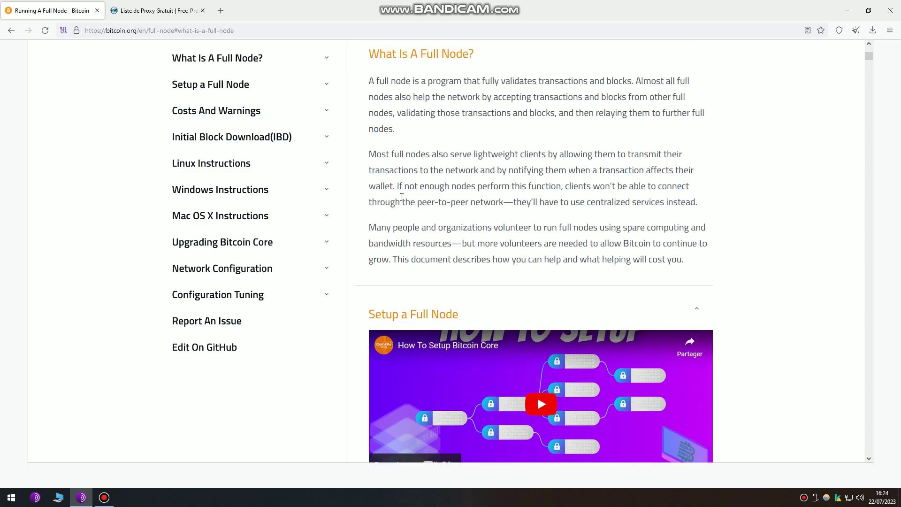
scroll(402, 197, "down", 10)
scroll(402, 197, "down", 4)
middle_click(371, 96)
middle_click(374, 106)
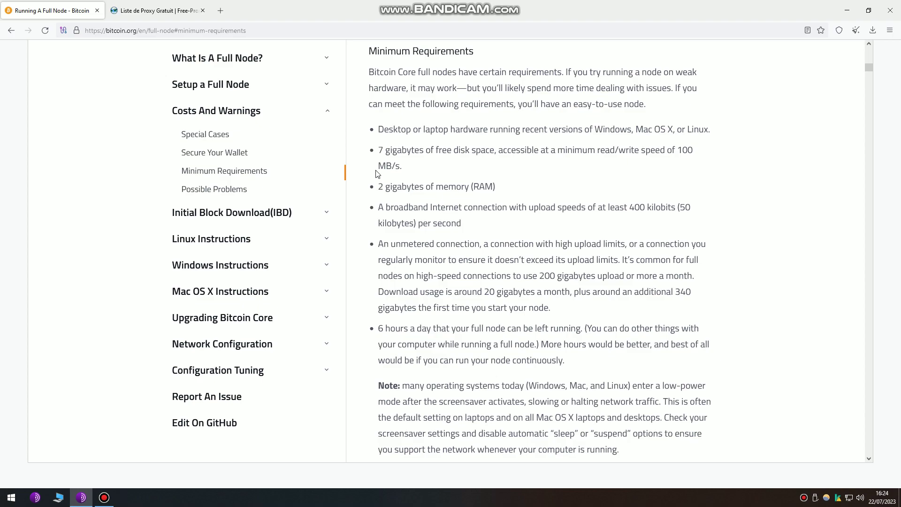
left_click_drag(380, 150, 586, 168)
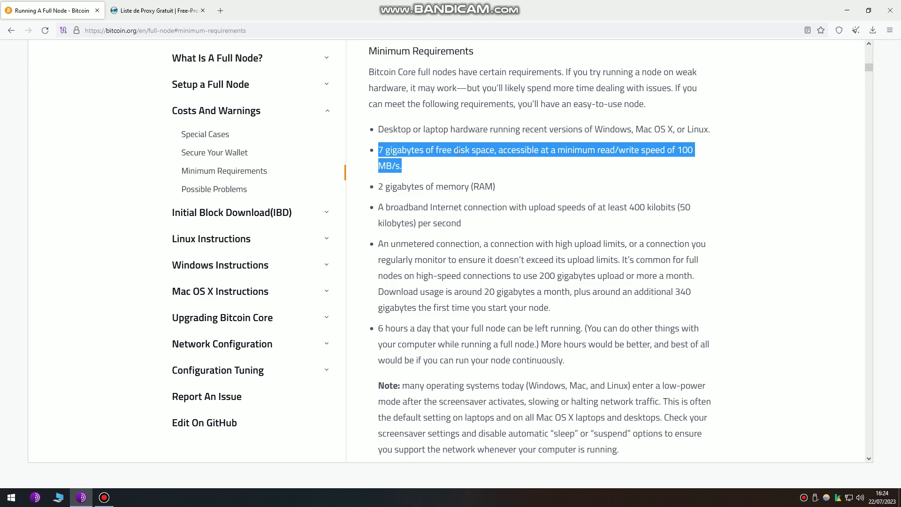
left_click(464, 166)
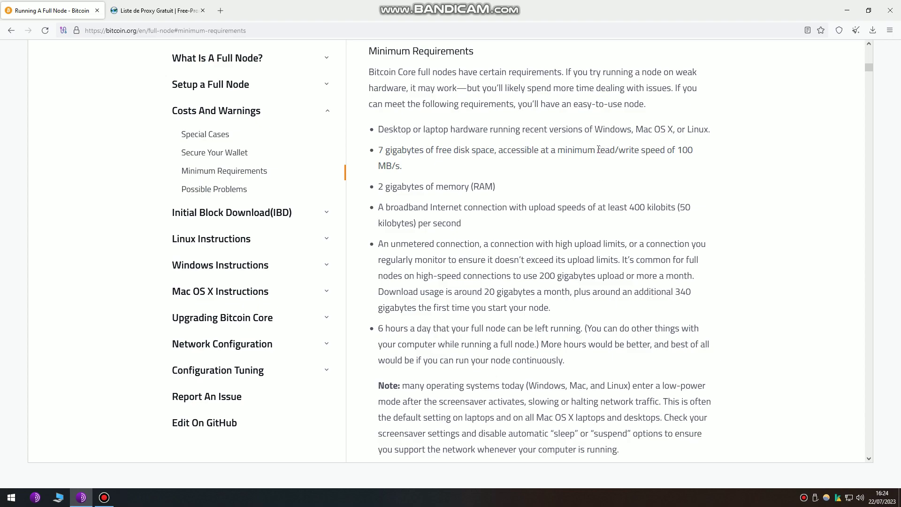
left_click_drag(598, 151, 400, 166)
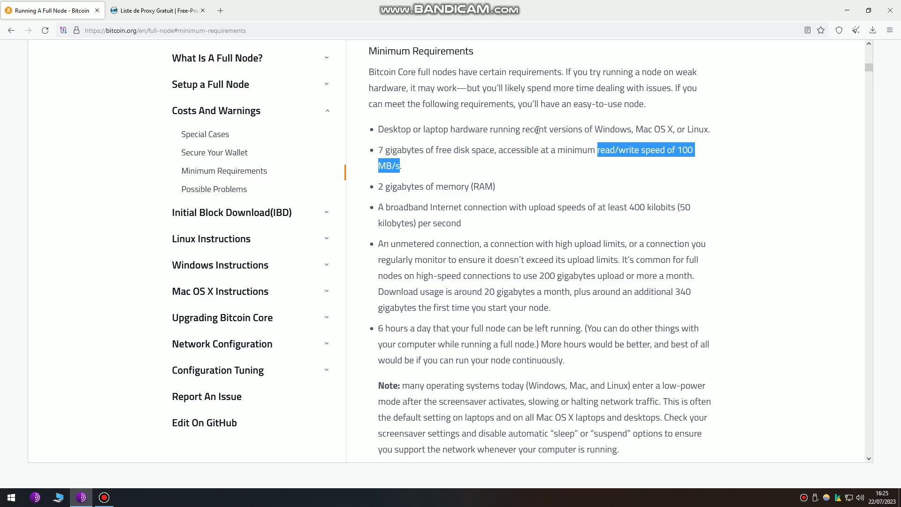
Examine the supported operating systems, the broadband upload speed and the daily running time in Minimum Requirements, highlighting each passage
left_click_drag(596, 131, 710, 132)
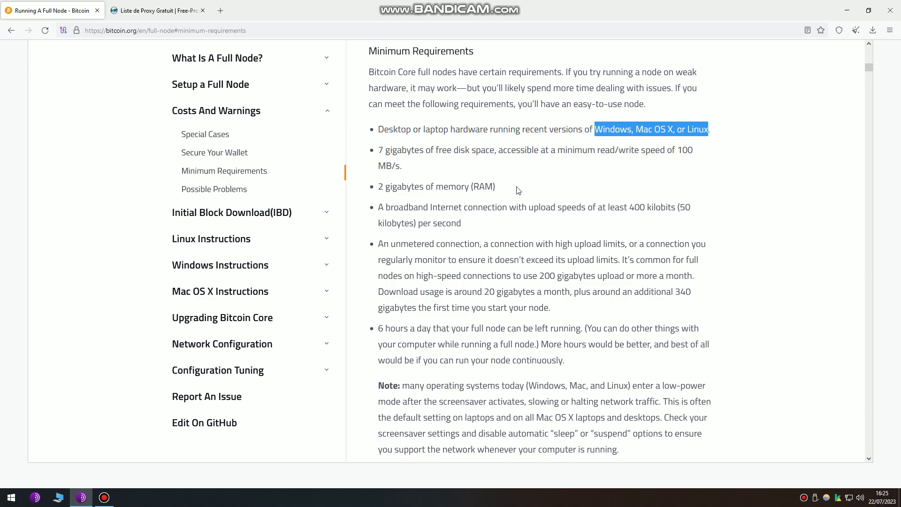
left_click_drag(380, 210, 472, 235)
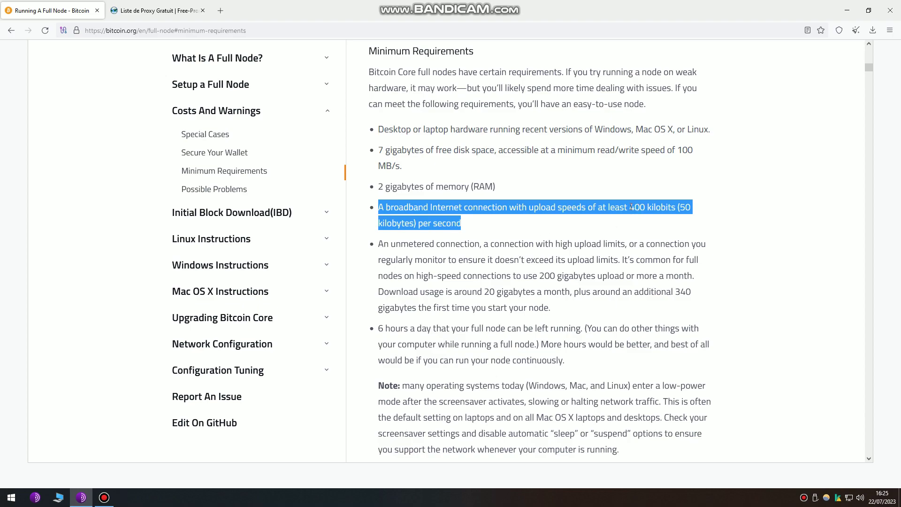
left_click(563, 226)
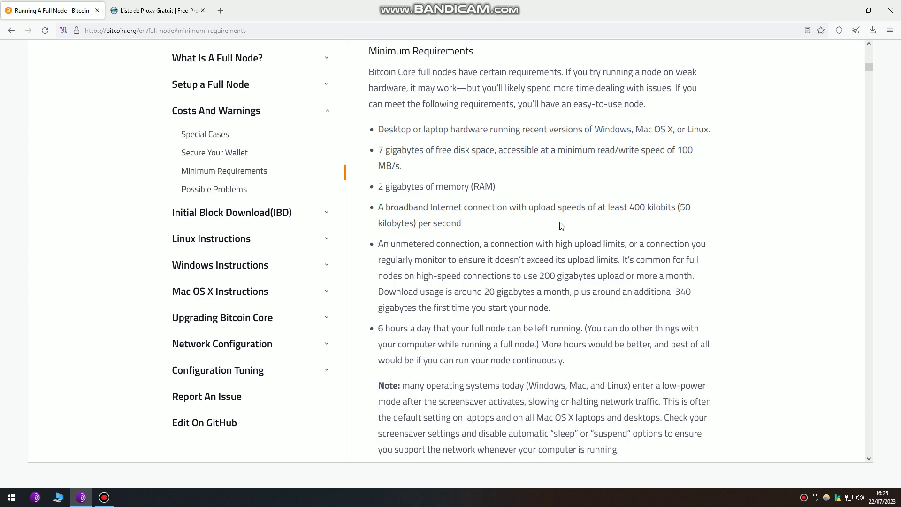
scroll(562, 226, "down", 2)
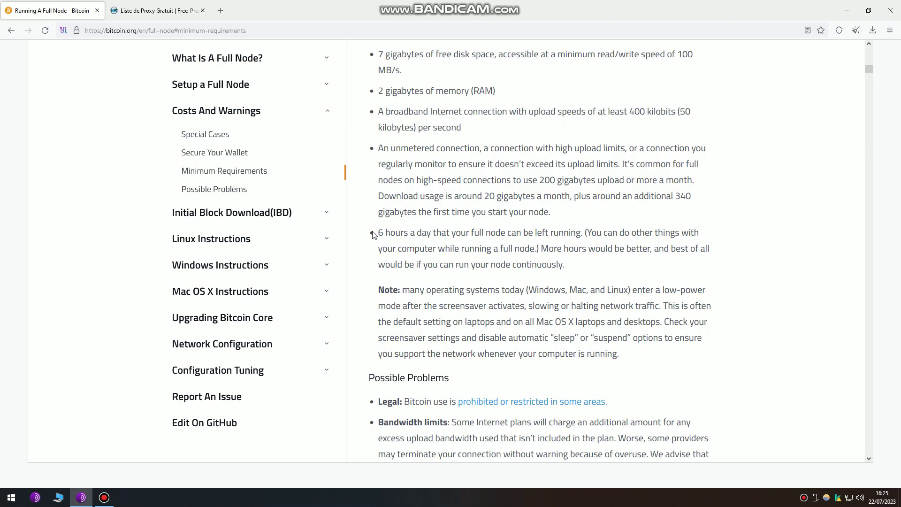
left_click_drag(378, 232, 582, 234)
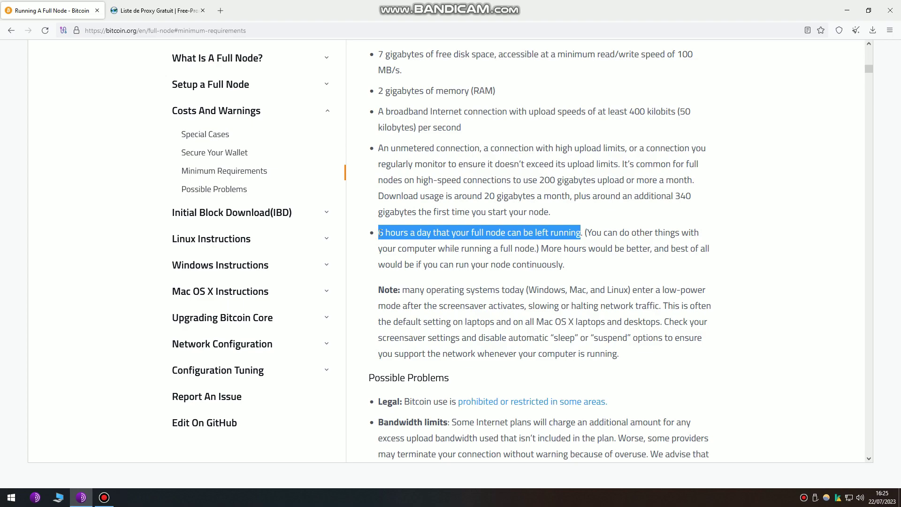
left_click(380, 233)
Find the Windows 10 instructions in the full node guide and switch to the already opened Bitcoin Core download page
scroll(380, 233, "down", 5)
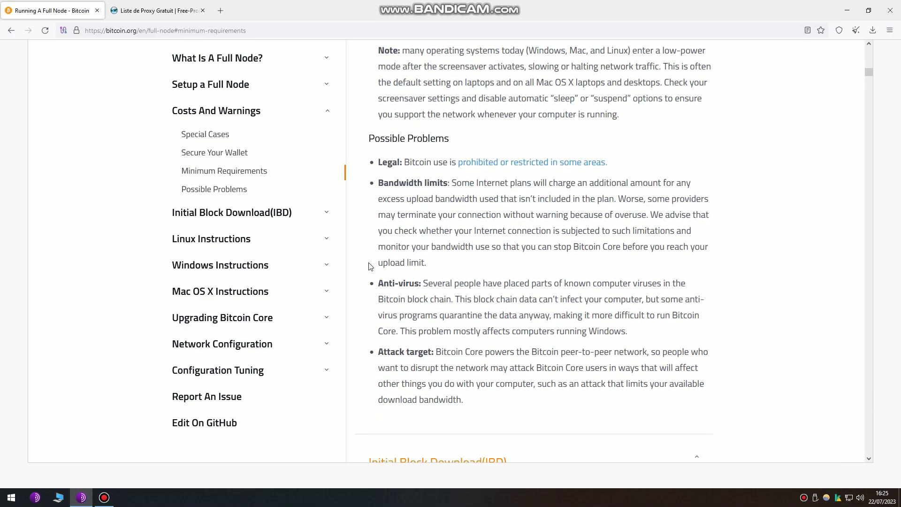
scroll(371, 267, "down", 7)
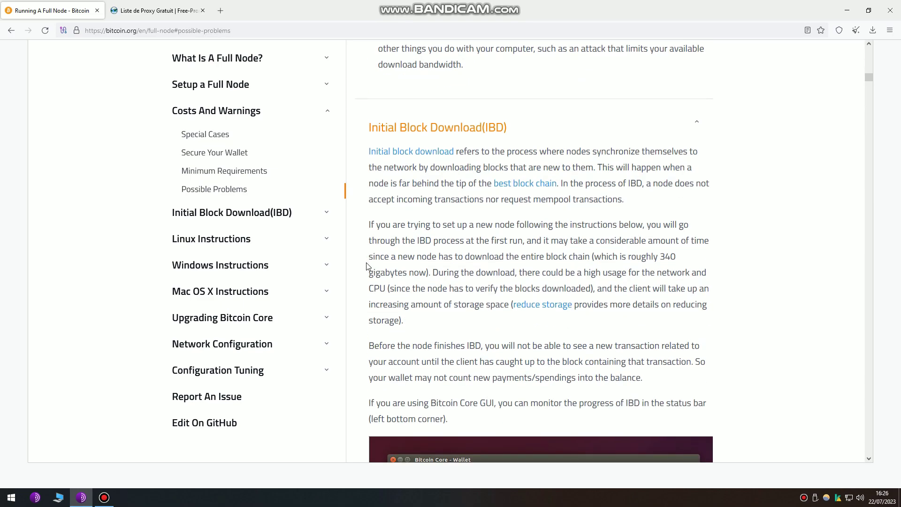
scroll(673, 298, "down", 12)
scroll(675, 300, "down", 20)
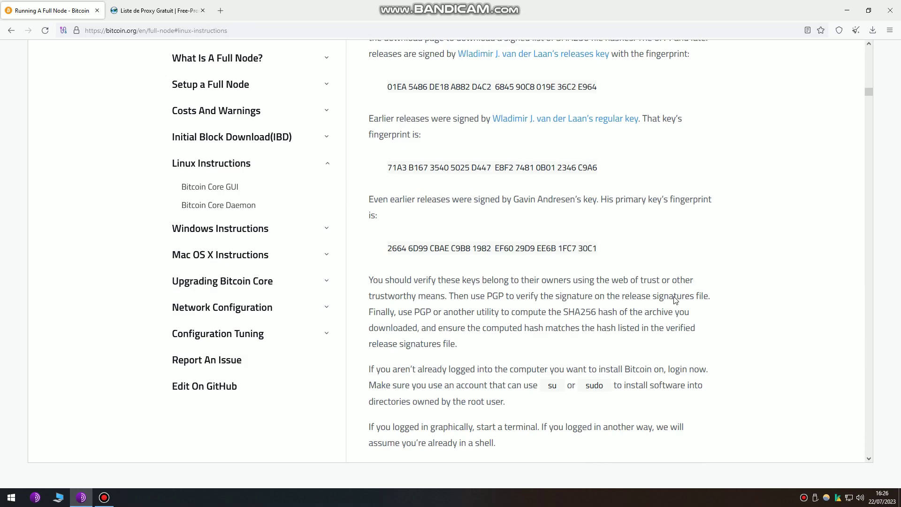
scroll(675, 303, "down", 20)
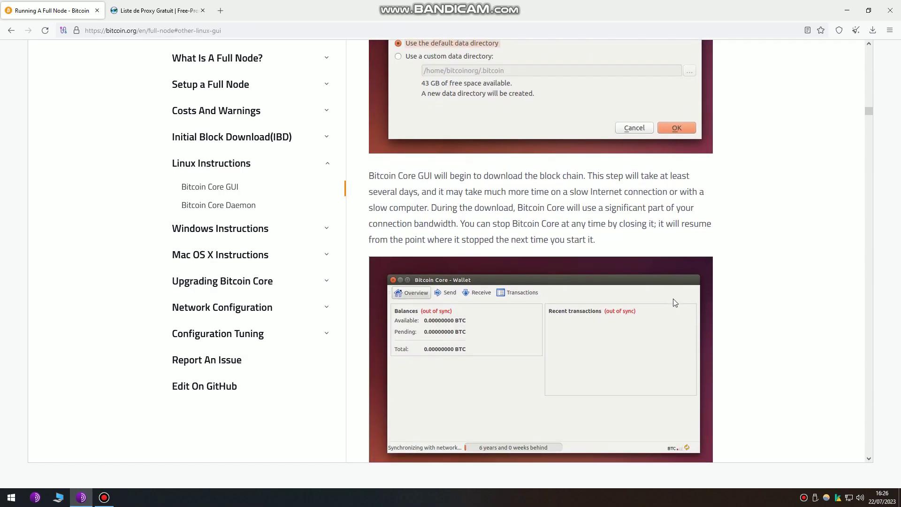
scroll(674, 298, "down", 20)
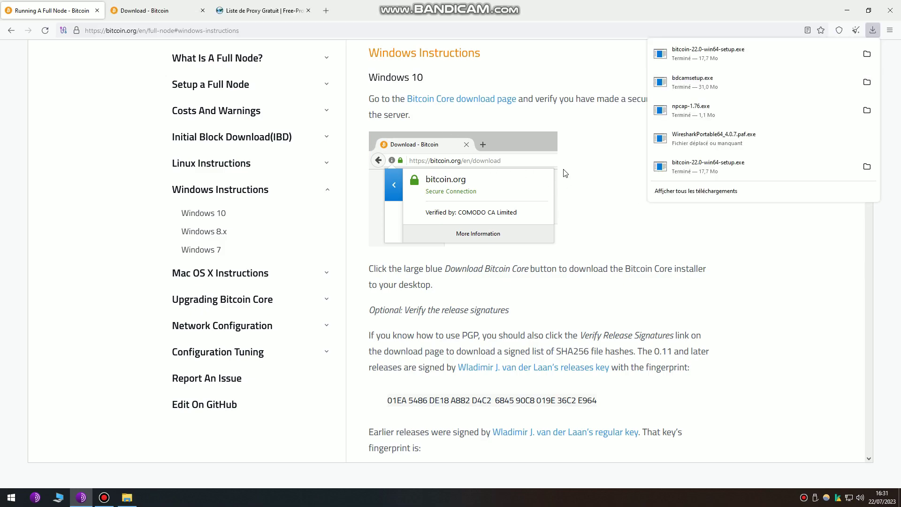
left_click(585, 141)
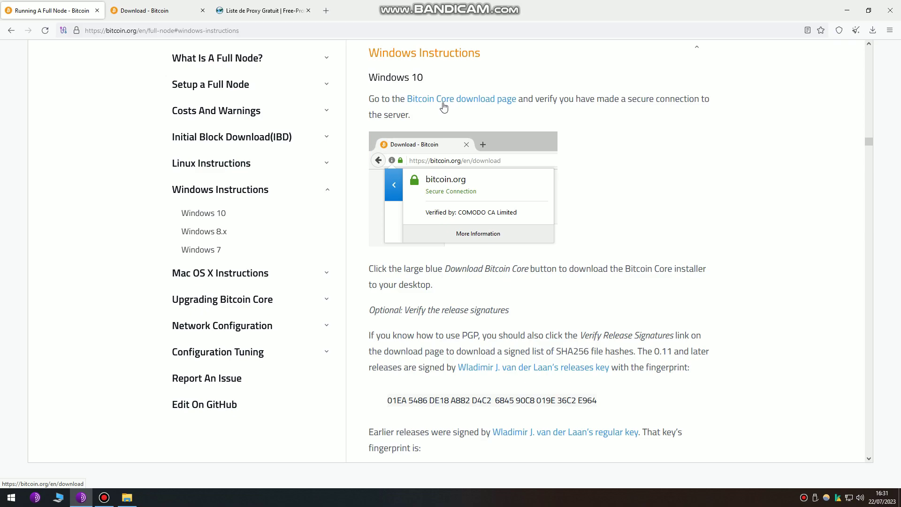
left_click(134, 5)
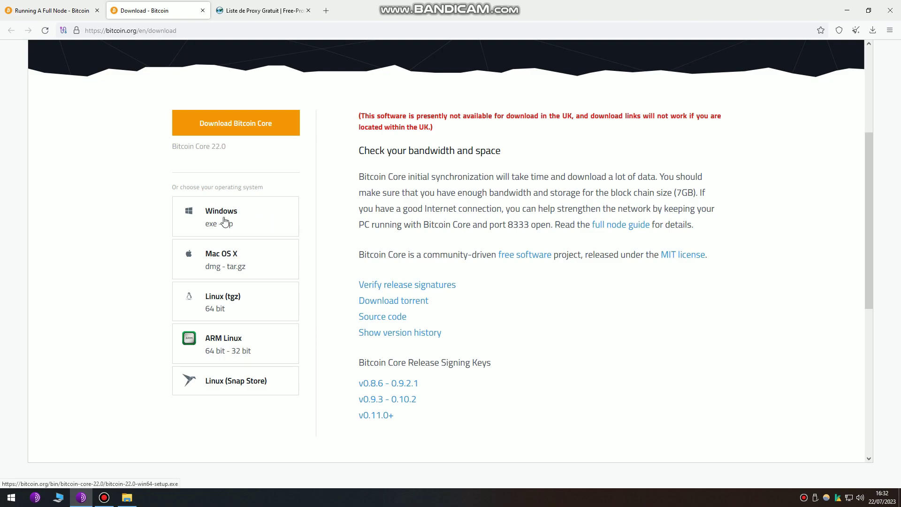
Launch the downloaded bitcoin-22.0-win64-setup.exe, go through the setup as far as the Start Menu folder choice, and cancel it
left_click(873, 30)
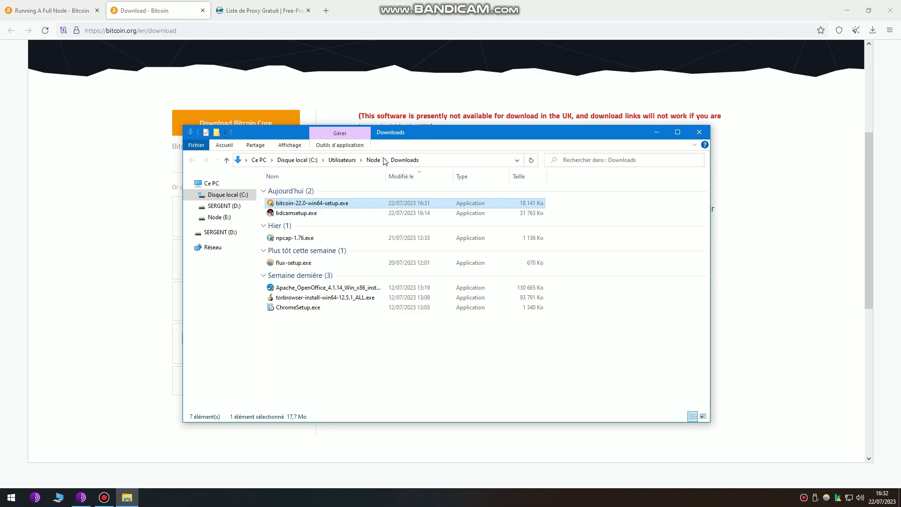
double_click(317, 204)
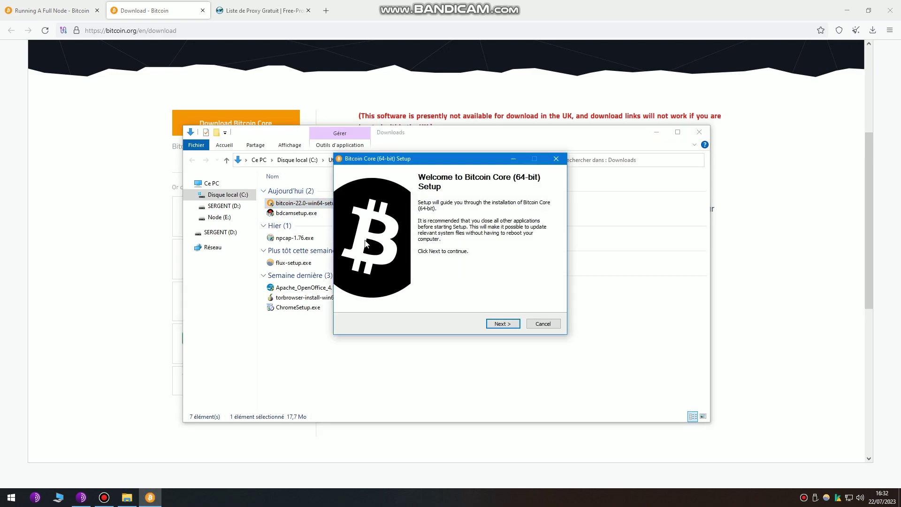
left_click(502, 326)
left_click(501, 324)
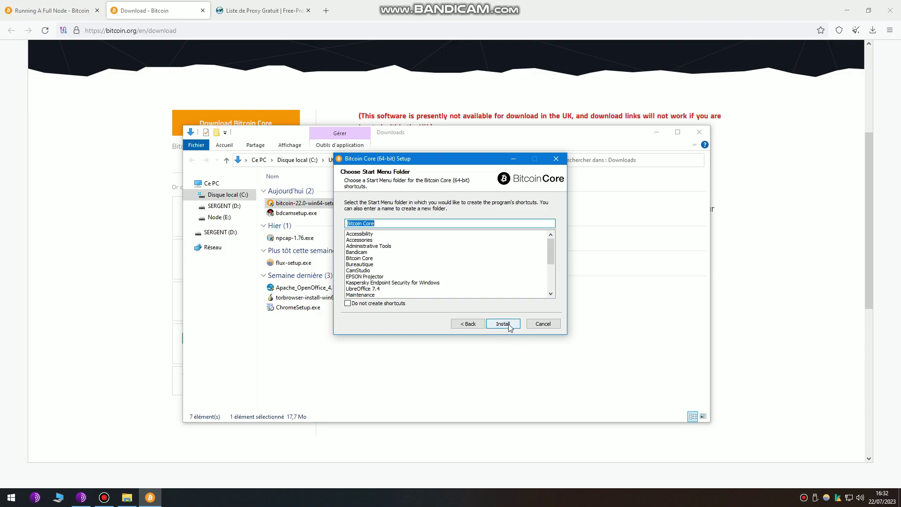
left_click(556, 160)
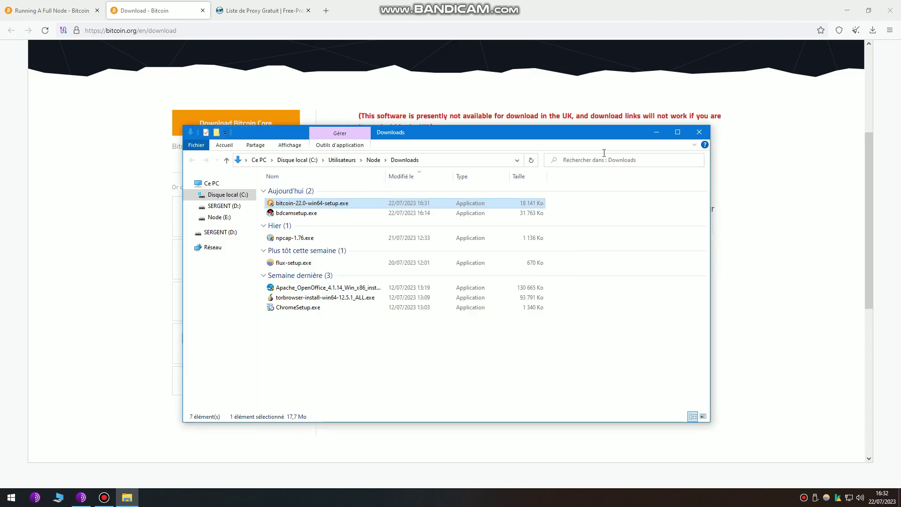
Minimize the browser, close the Downloads folder and launch Bitcoin Core (64-bit) from the desktop
left_click(848, 10)
left_click(699, 132)
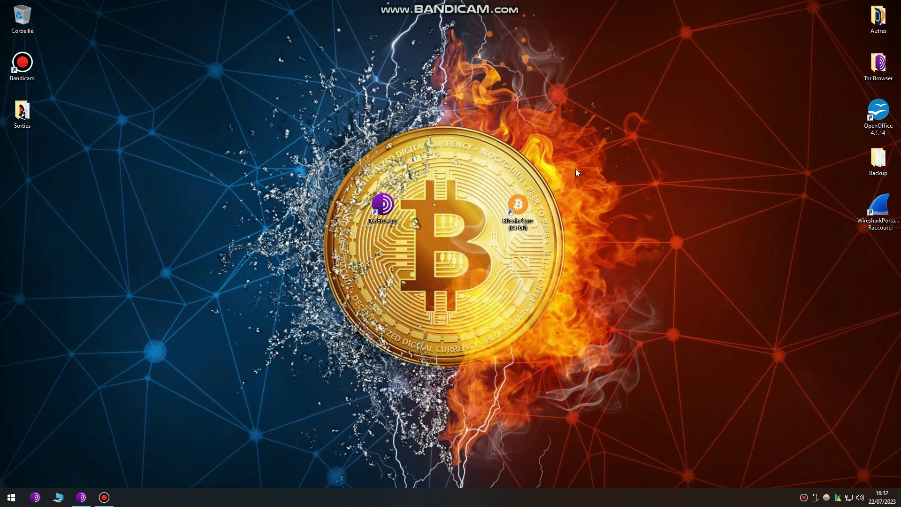
double_click(518, 206)
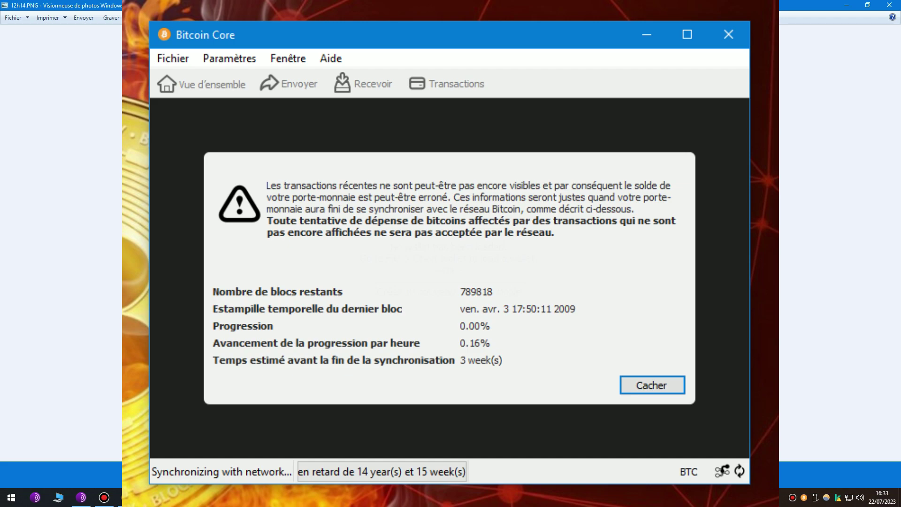
Switch to File Explorer, open the Noeud folder on the Node (E:) drive and select all its contents
mouse_move(151, 498)
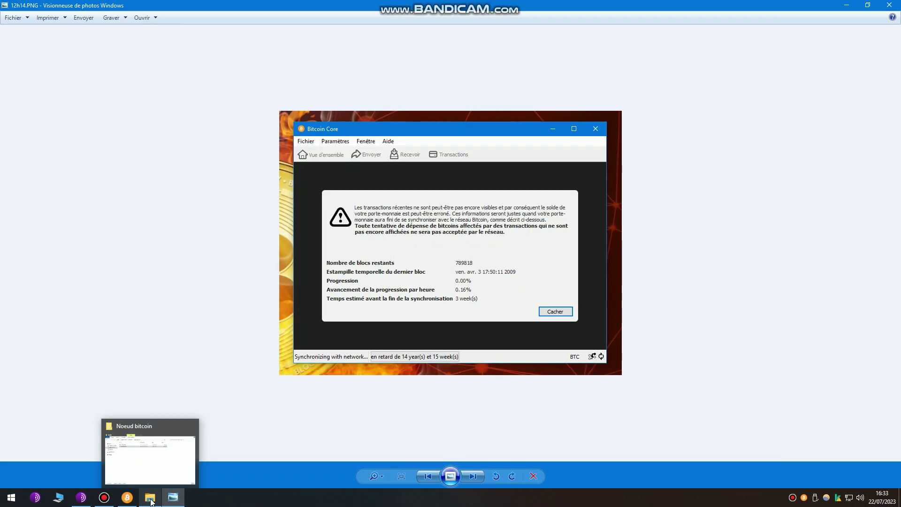
right_click(150, 499)
left_click(154, 451)
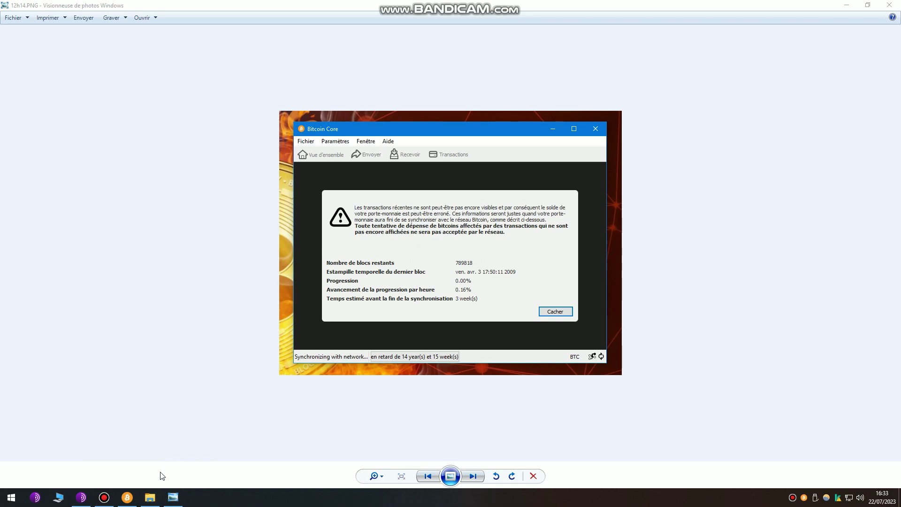
left_click(154, 497)
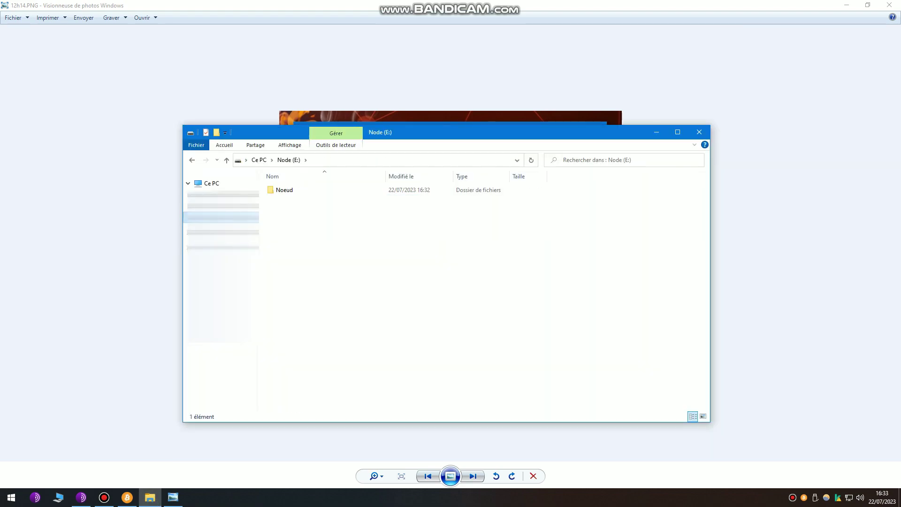
double_click(277, 192)
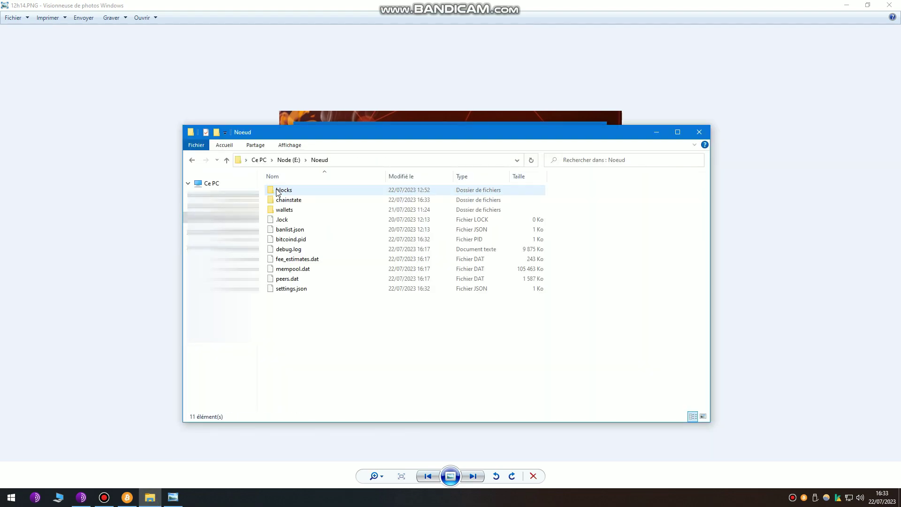
left_click_drag(334, 319, 247, 169)
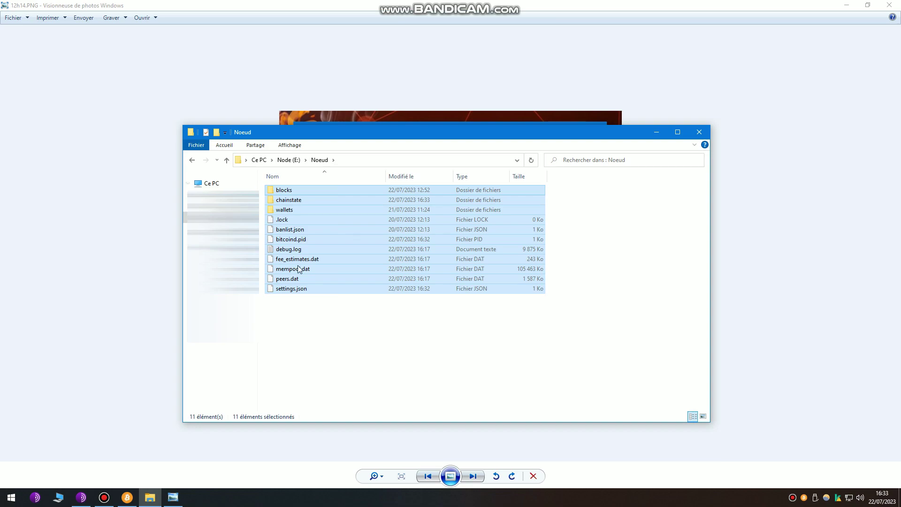
Go back up to the Node (E:) drive and examine the size details in the Noeud folder's properties
left_click(316, 269)
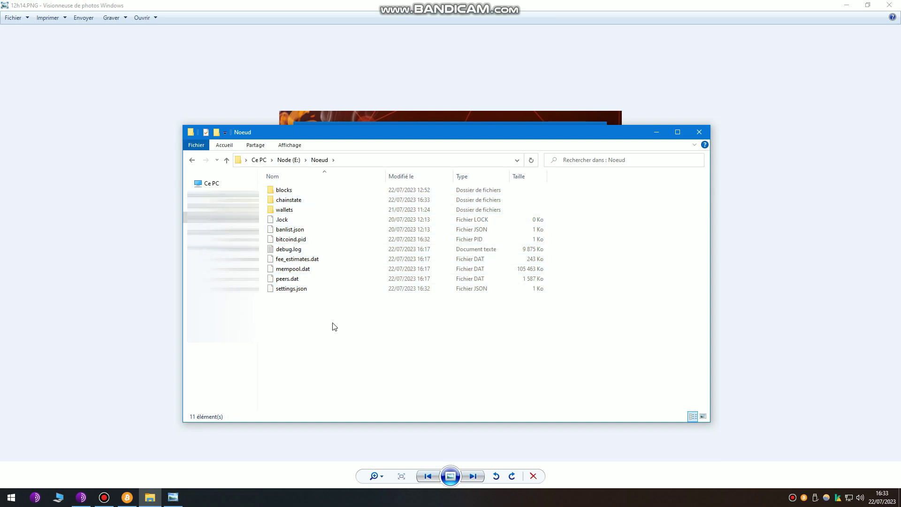
left_click(288, 160)
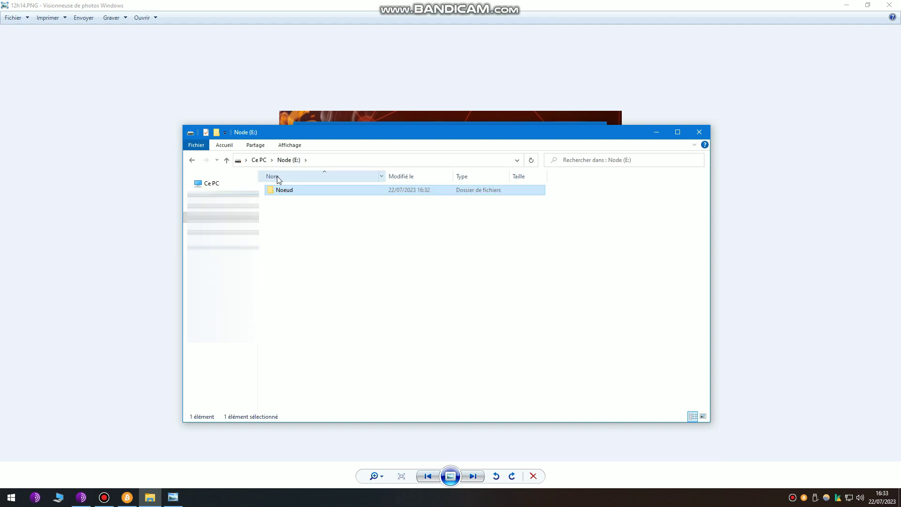
right_click(283, 193)
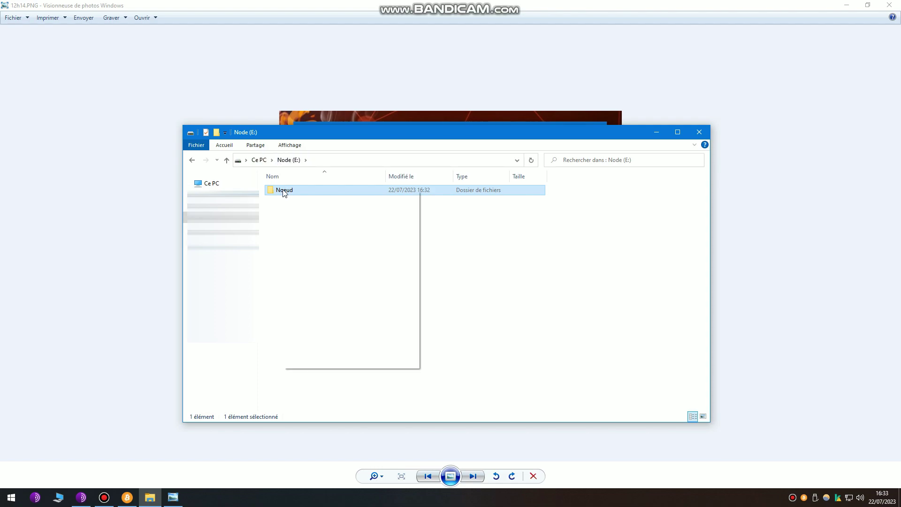
left_click(314, 363)
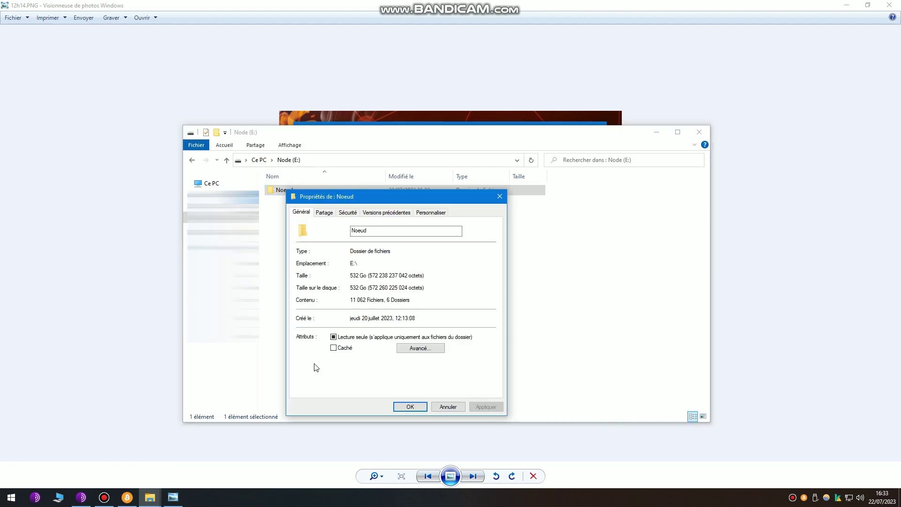
left_click_drag(378, 194, 357, 159)
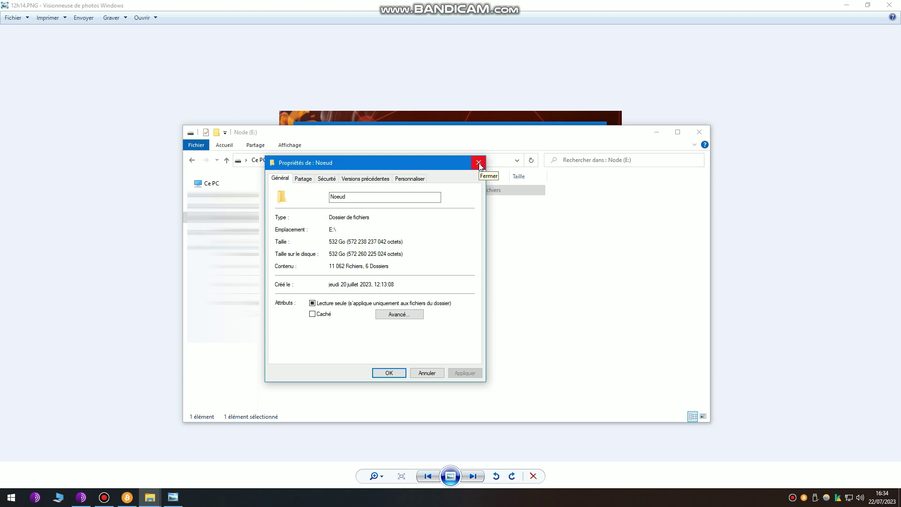
Close the photo viewer and the Noeud properties, and minimize File Explorer to bring Bitcoin Core forward
left_click(473, 121)
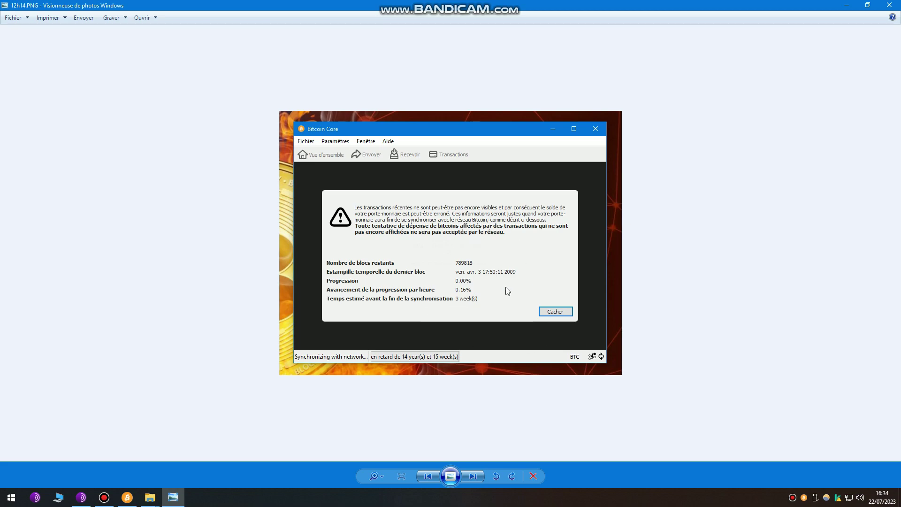
left_click(890, 5)
left_click(478, 162)
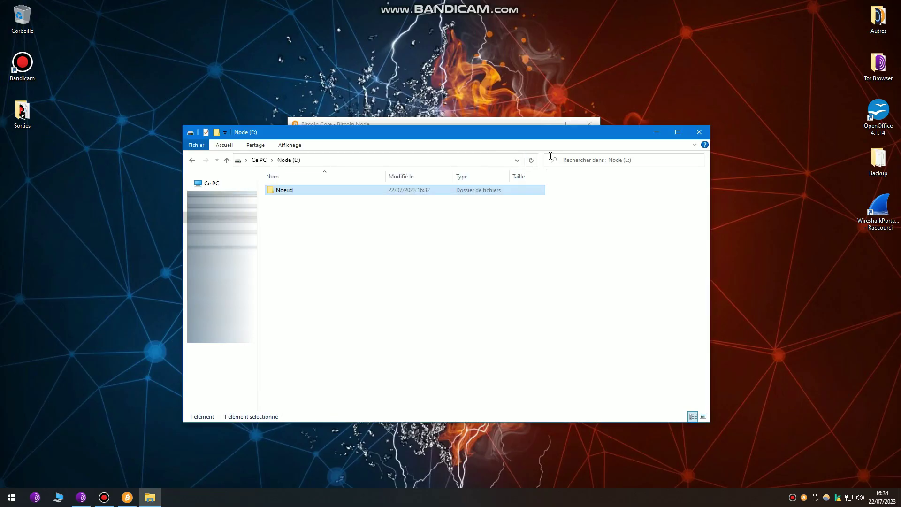
left_click(656, 132)
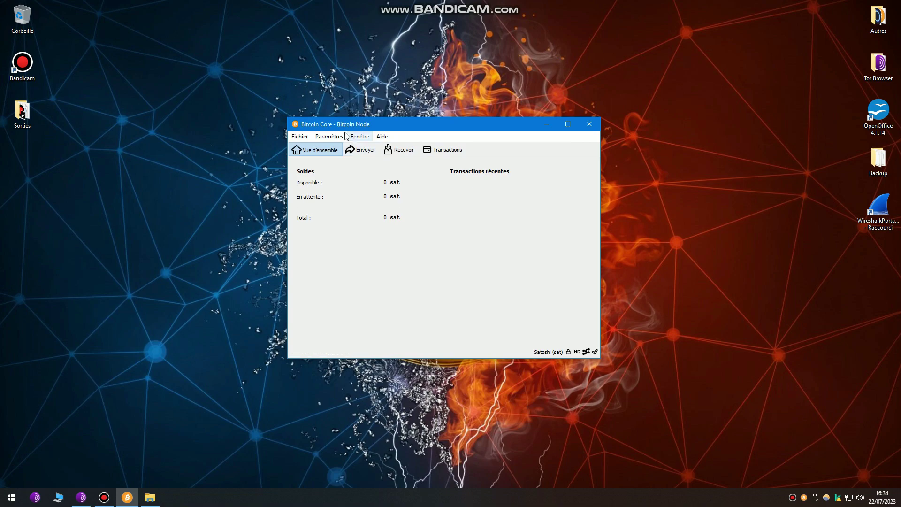
Close the Bitcoin Core window and, once it is open again, move it closer to the middle of the desktop
mouse_move(330, 126)
left_mouse_down()
mouse_move(348, 106)
mouse_move(319, 134)
left_mouse_up()
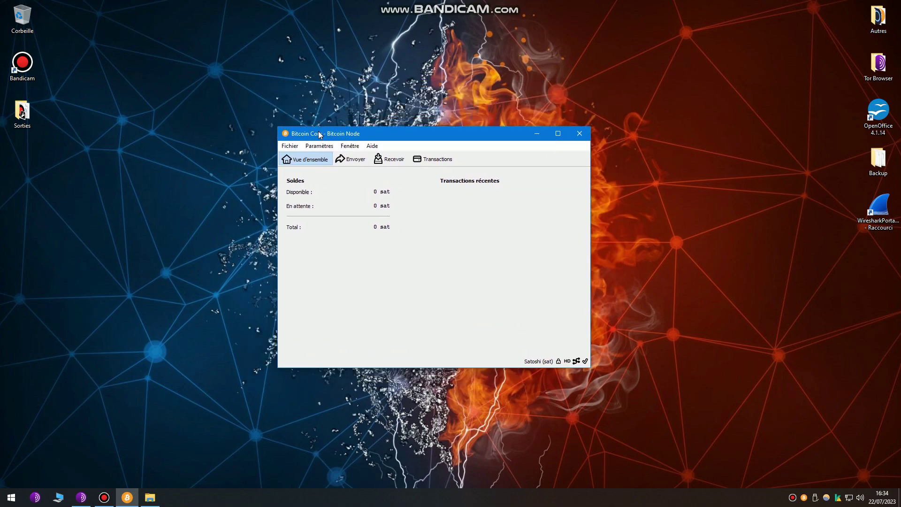
left_click(579, 135)
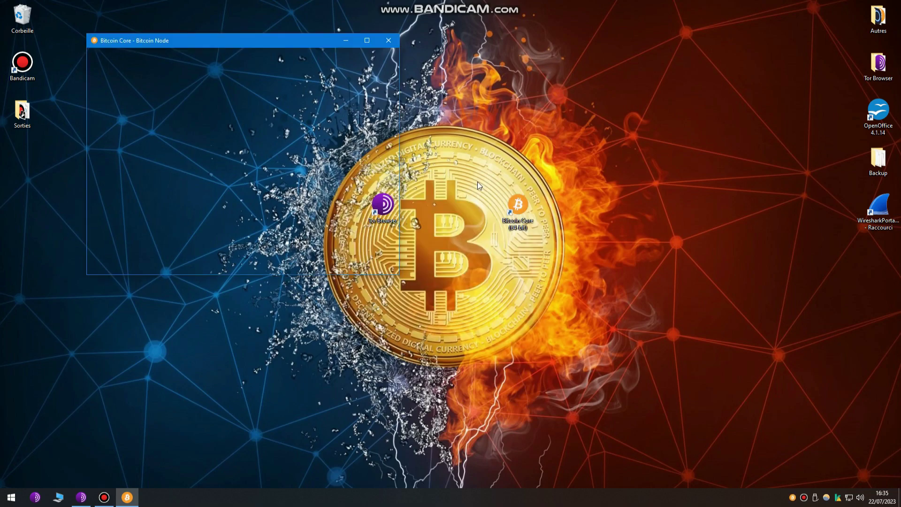
left_click_drag(247, 40, 261, 86)
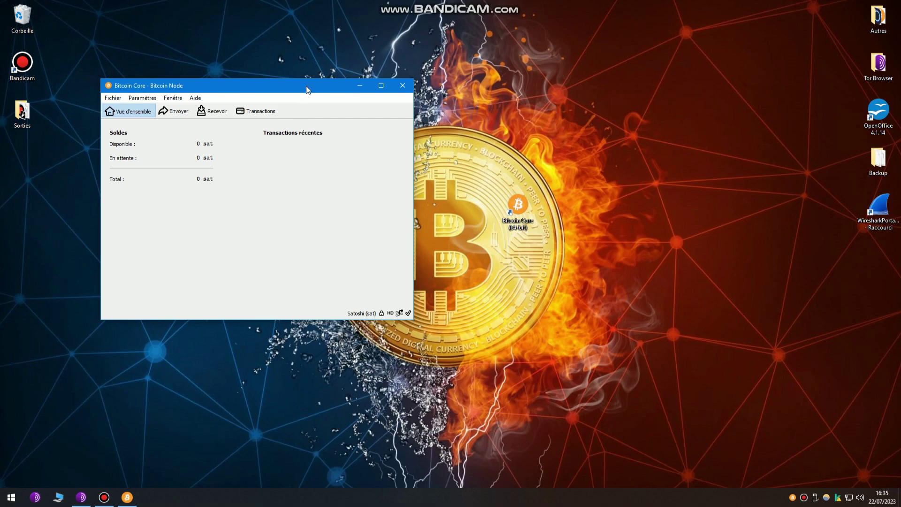
left_click_drag(307, 85, 360, 132)
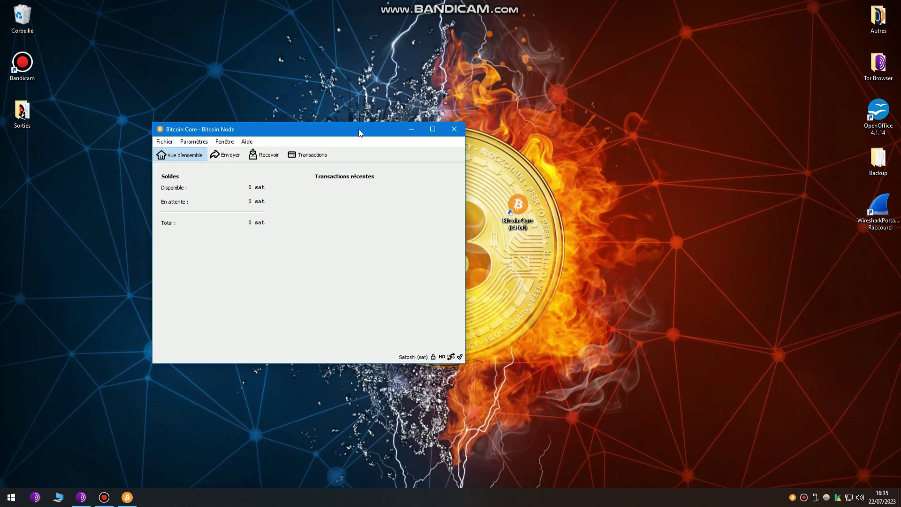
Browse to Node (E:) > Noeud > wallets > Bitcoin Node in a new File Explorer window, select wallet.dat, and close the window
left_click(58, 498)
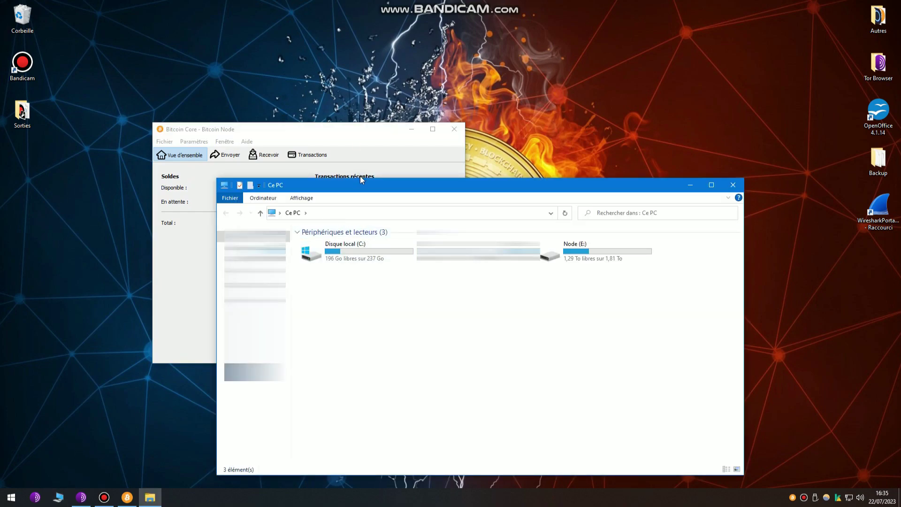
left_click_drag(360, 176, 362, 202)
double_click(565, 279)
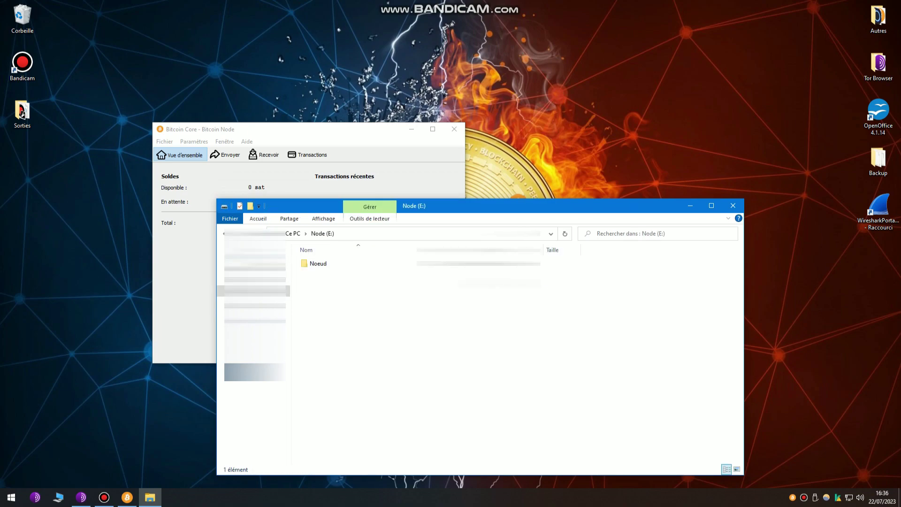
double_click(329, 263)
double_click(330, 283)
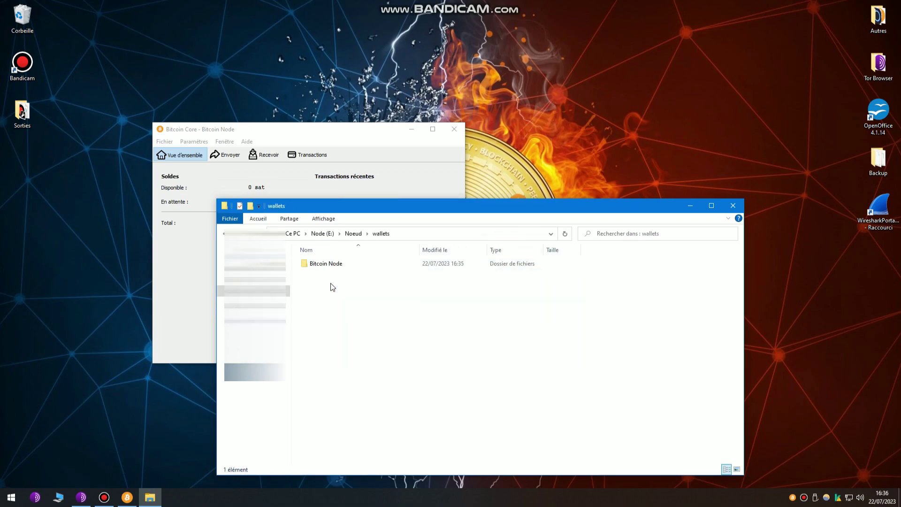
left_click(350, 233)
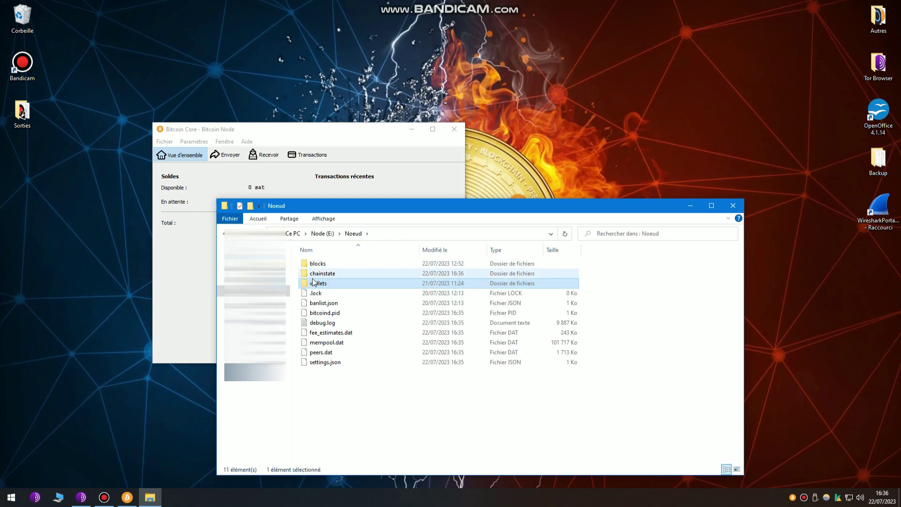
double_click(320, 283)
double_click(326, 263)
left_click(320, 293)
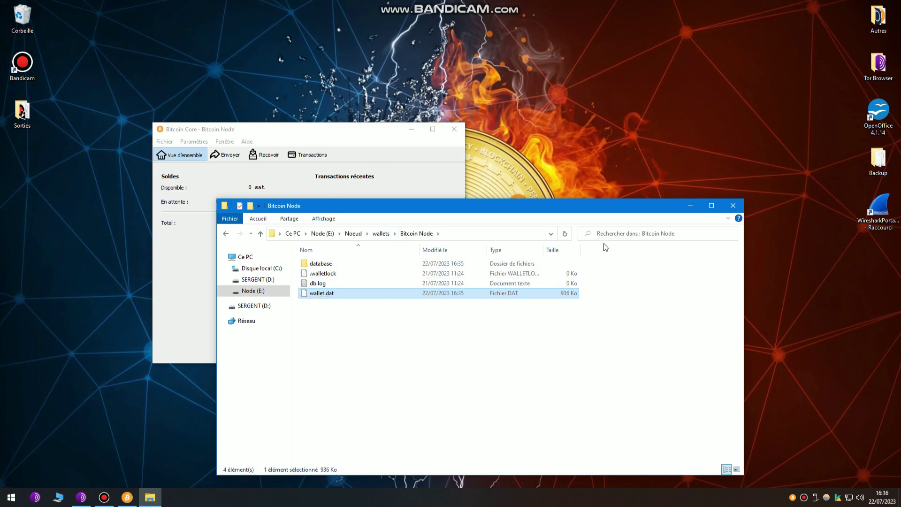
left_click(733, 205)
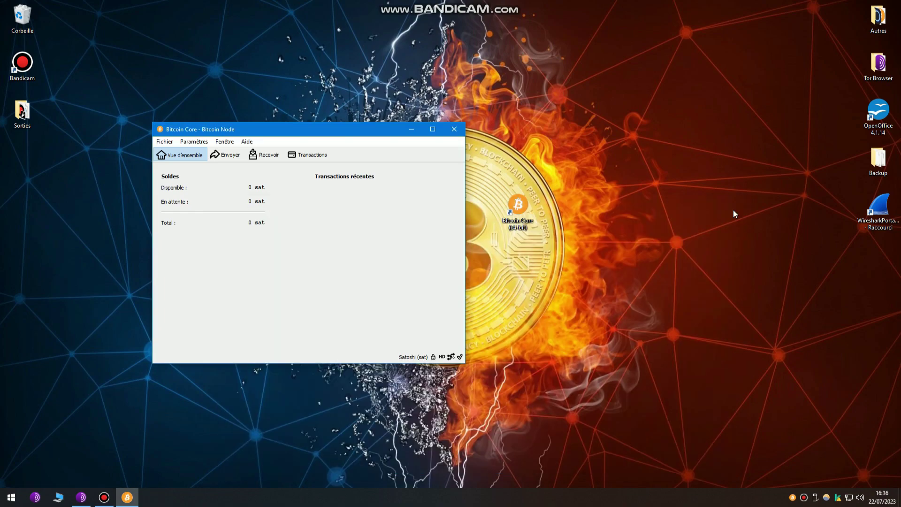
Review Bitcoin Core's commands for creating, opening and backing up wallets and signing messages, without running any
left_click(162, 142)
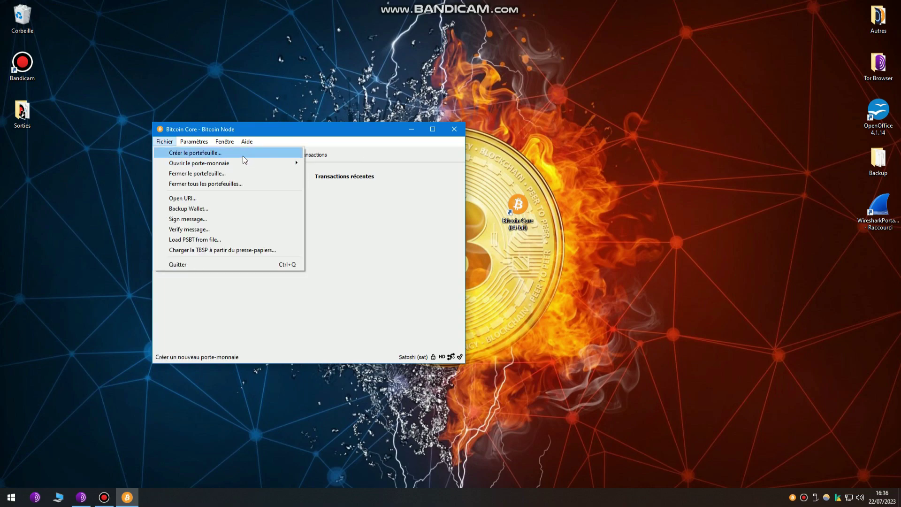
left_click(329, 201)
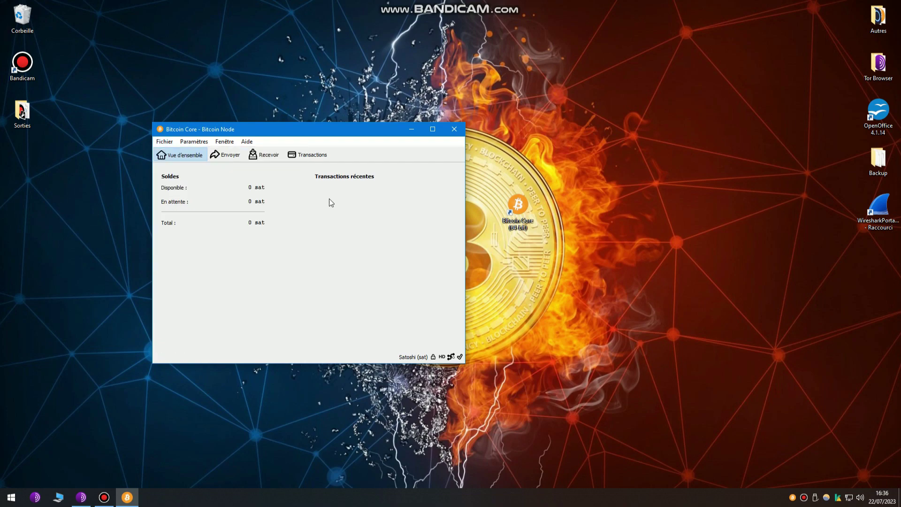
left_click(165, 141)
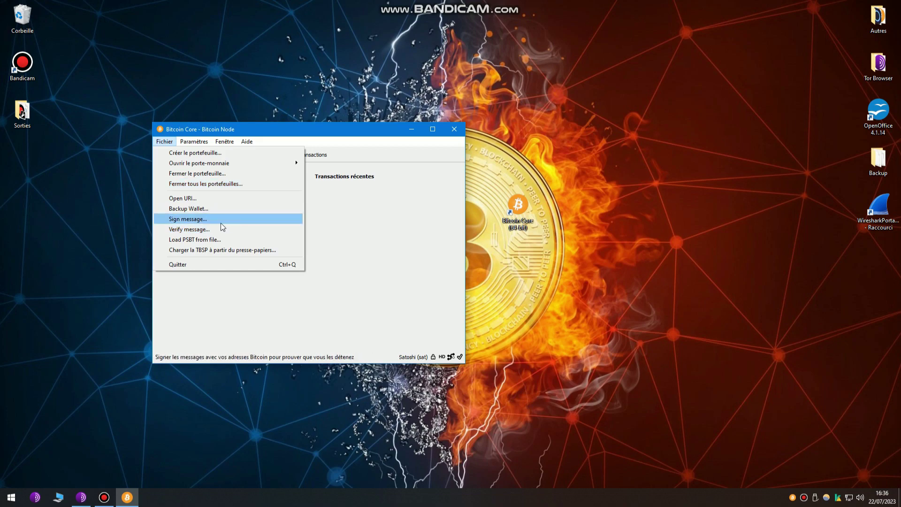
left_click(183, 143)
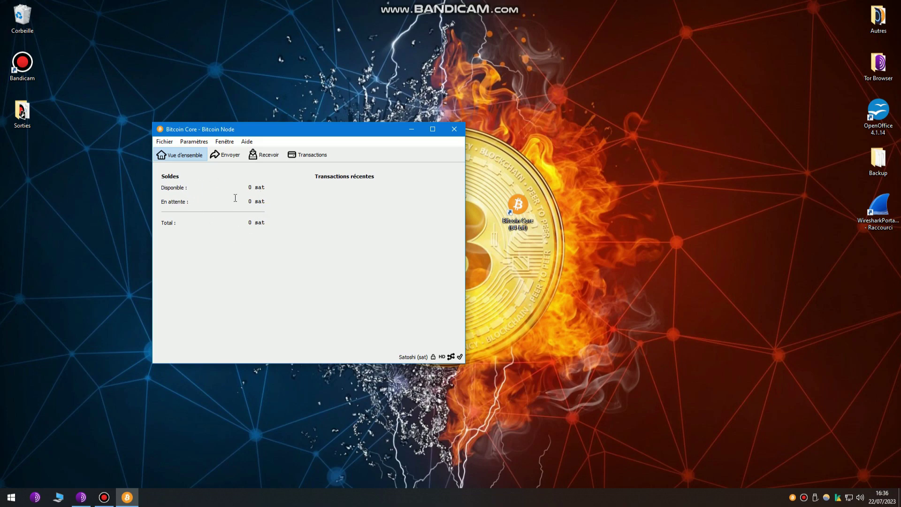
Open the send form and compare the recommended fees for confirmation targets of 7 day(s) (1008 blocs) and 2 hour(s) (12 blocs)
left_click(229, 157)
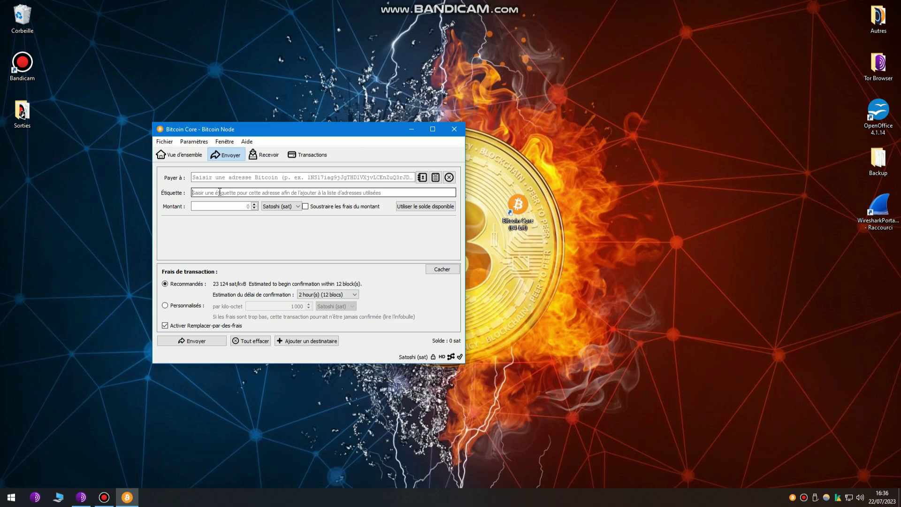
left_click(216, 205)
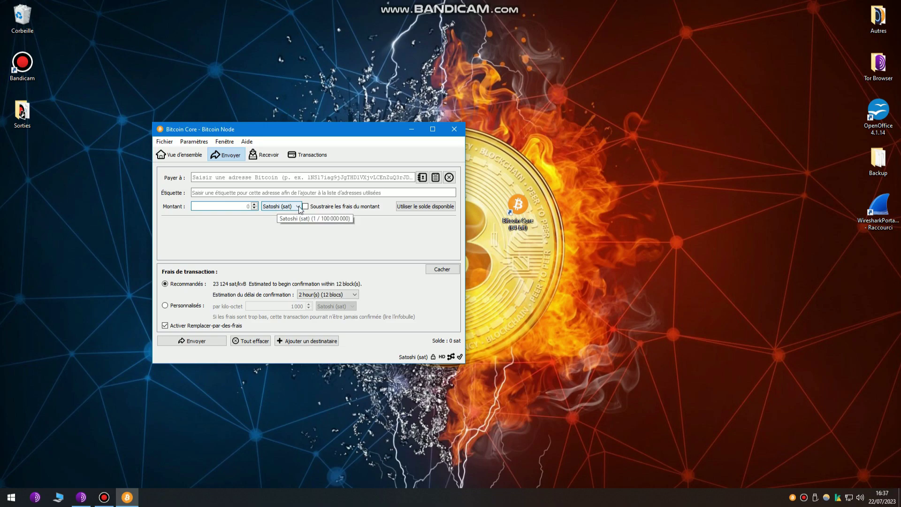
left_click(318, 293)
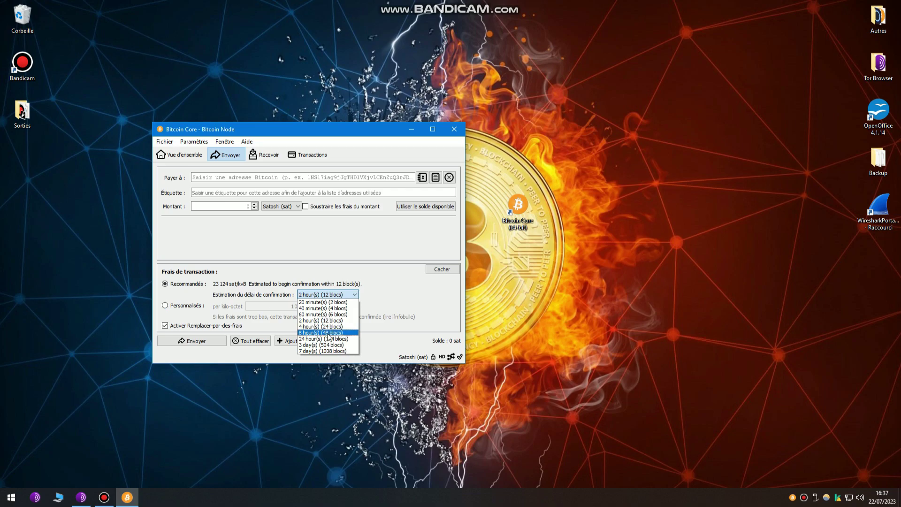
left_click(327, 351)
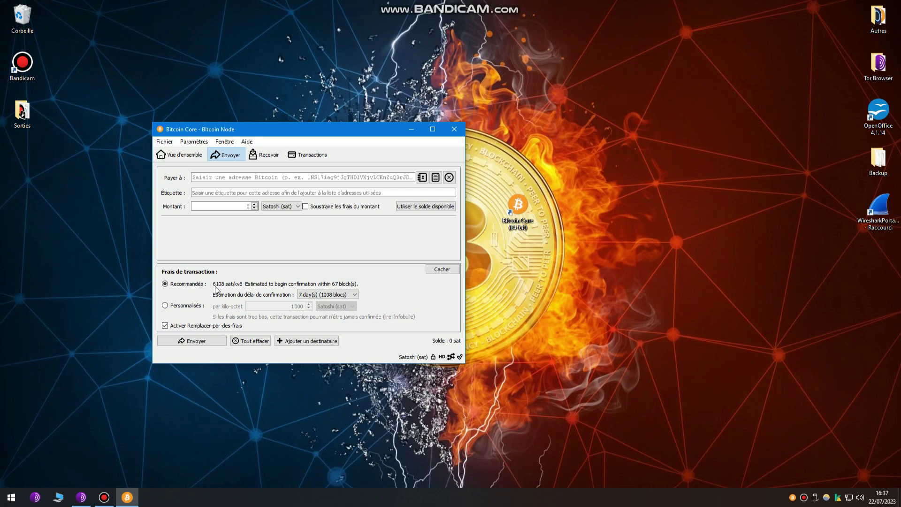
left_click(310, 294)
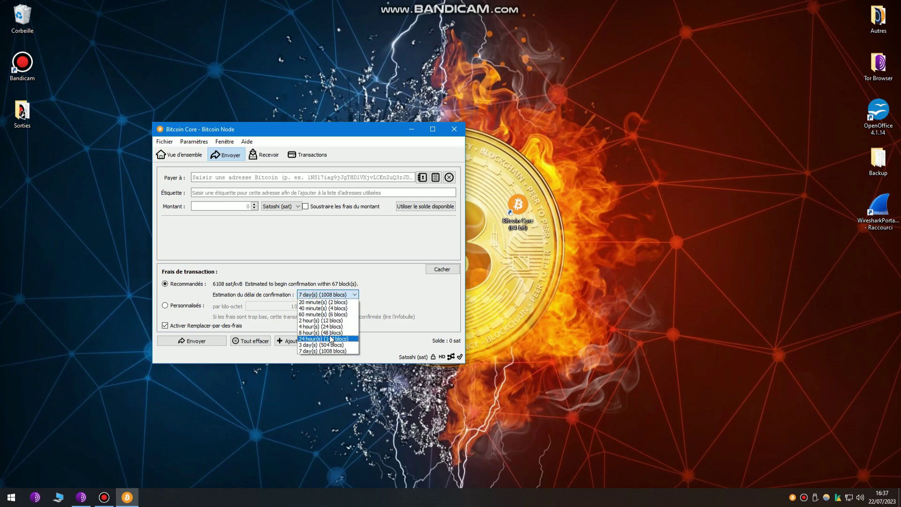
left_click(331, 320)
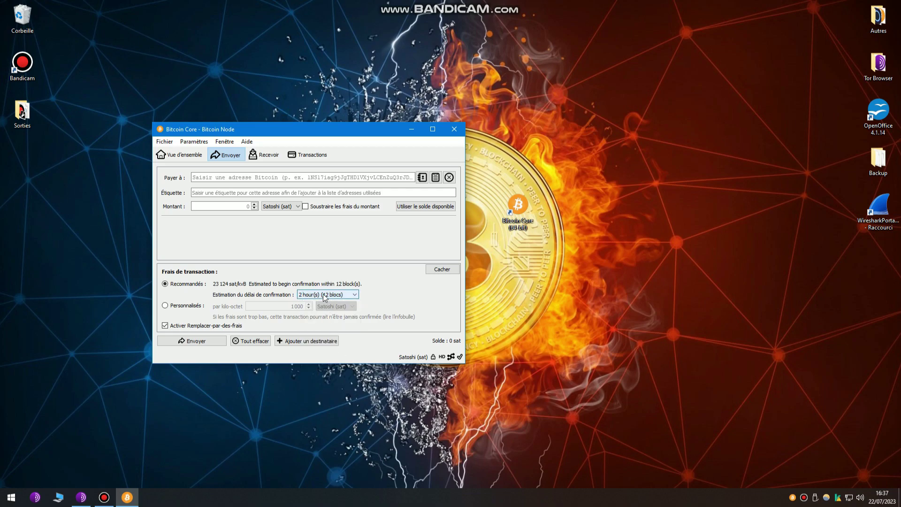
Set the confirmation target to 4 hour(s) (24 blocs), look at the custom fee option, and return to the recommended fee
left_click(326, 296)
left_click(324, 330)
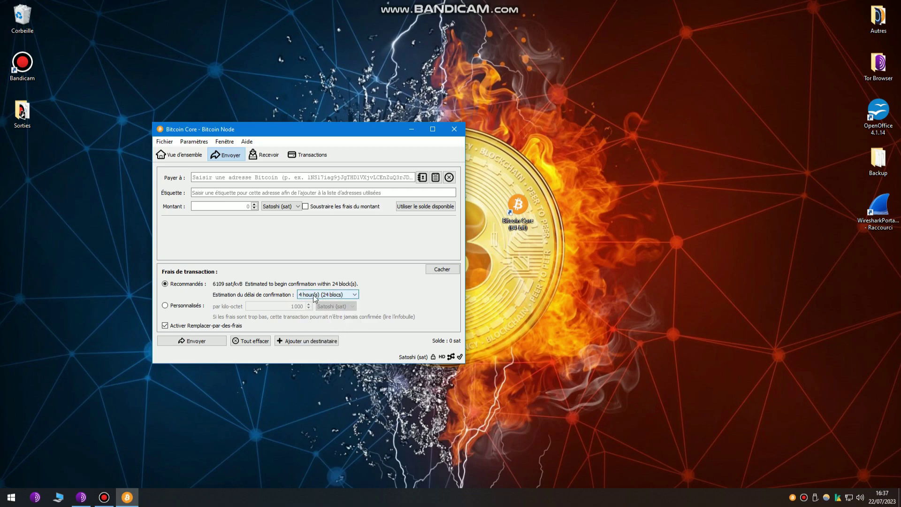
left_click(183, 305)
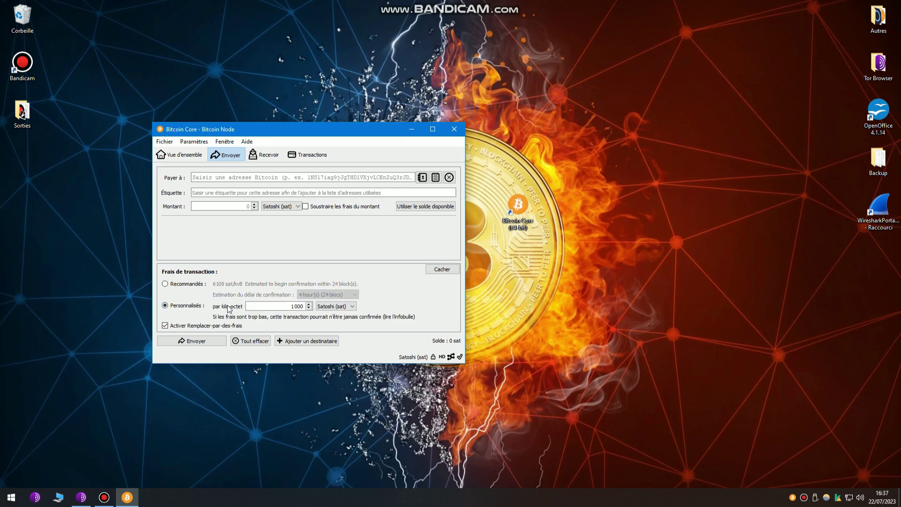
left_click(178, 285)
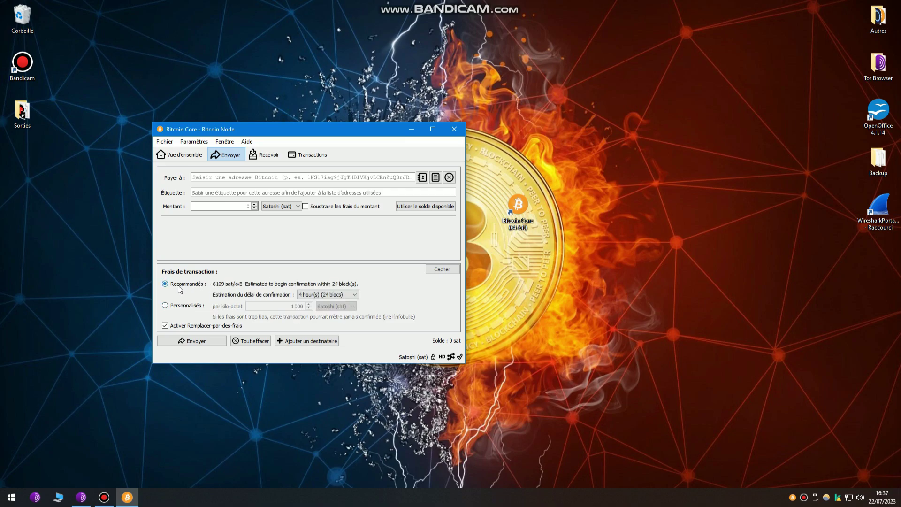
Create a new receiving address with the label Test and a requested amount of 1000000 sat
left_click(268, 156)
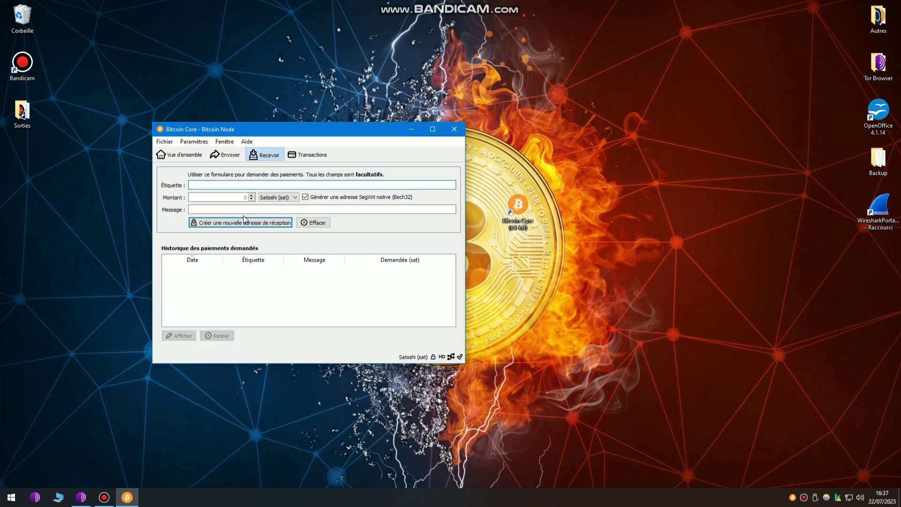
left_click(222, 184)
type("Test")
left_click(234, 197)
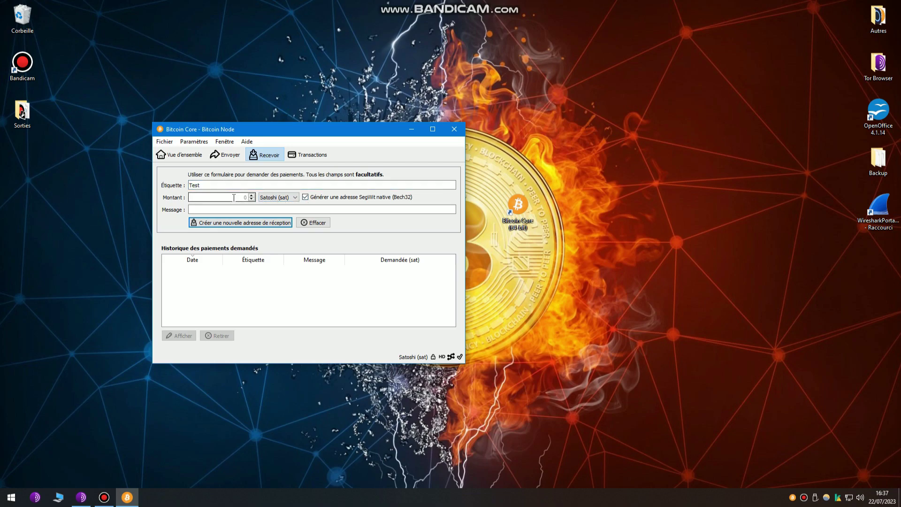
type("1000000")
left_click(256, 209)
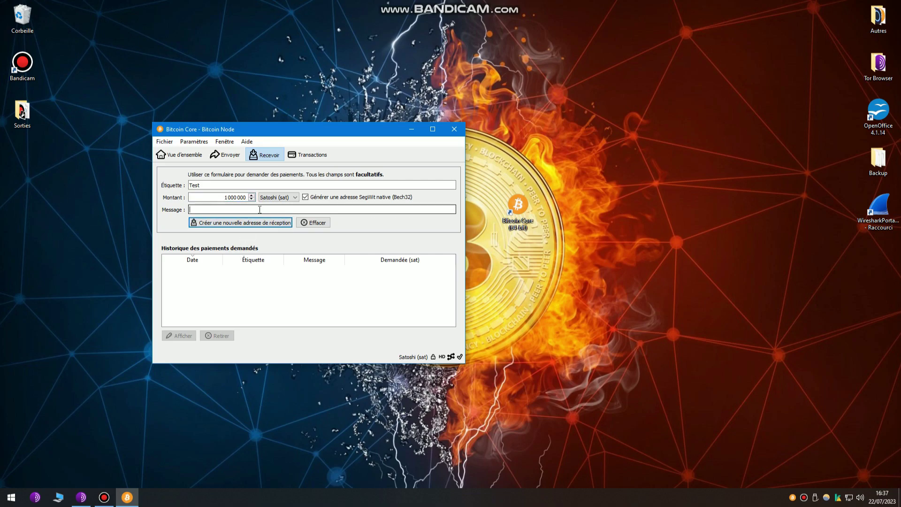
left_click(265, 223)
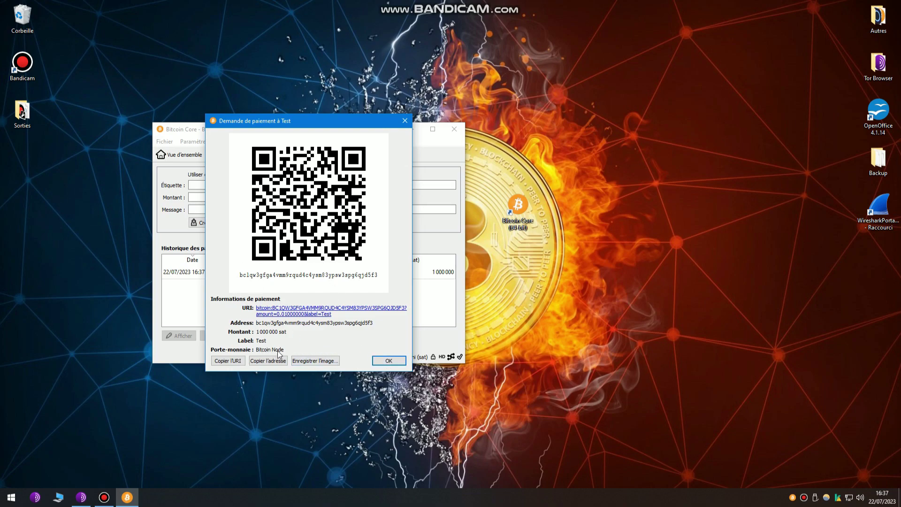
Close the payment request details and remove the Test request from the requested payments history
left_click(389, 360)
right_click(230, 271)
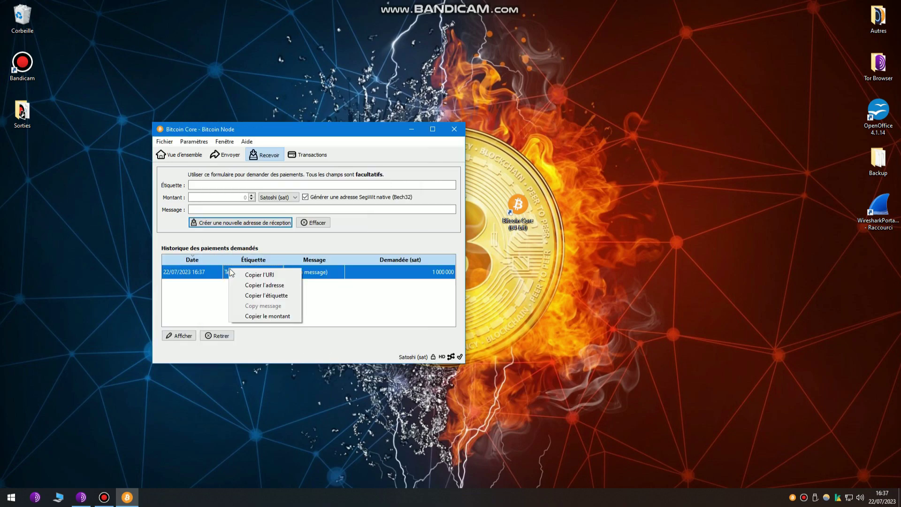
left_click(216, 337)
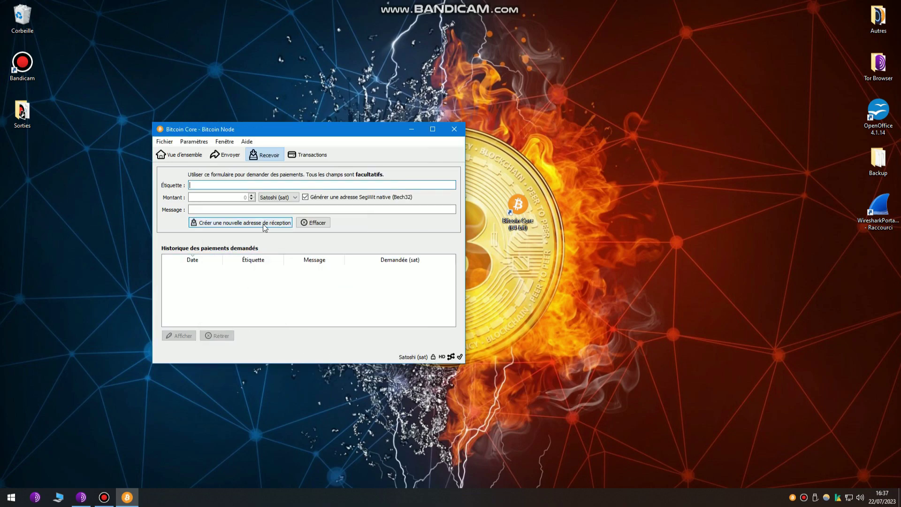
View the transactions list, return to the overview, and switch masking of the balance values on and off again
left_click(305, 155)
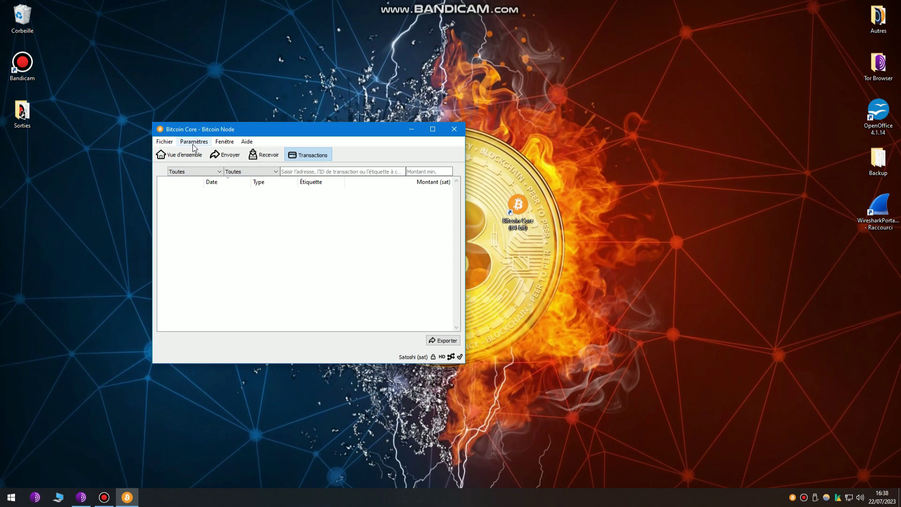
left_click(172, 158)
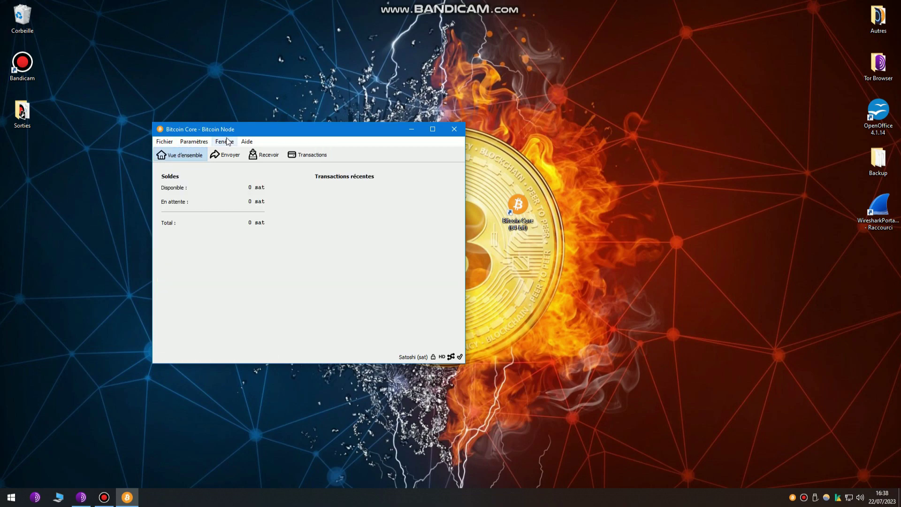
left_click(203, 143)
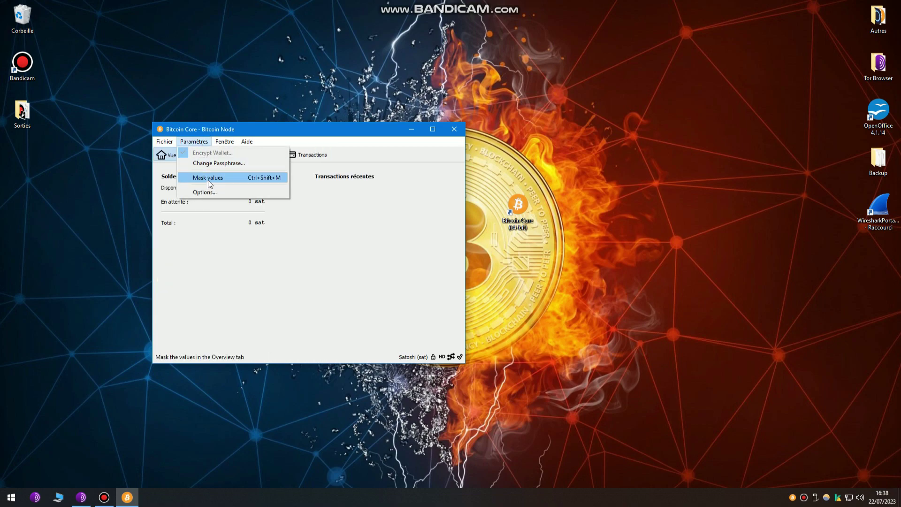
left_click(208, 178)
left_click(194, 141)
left_click(202, 178)
Open the options and review the main, wallet and network settings without changing them
left_click(194, 141)
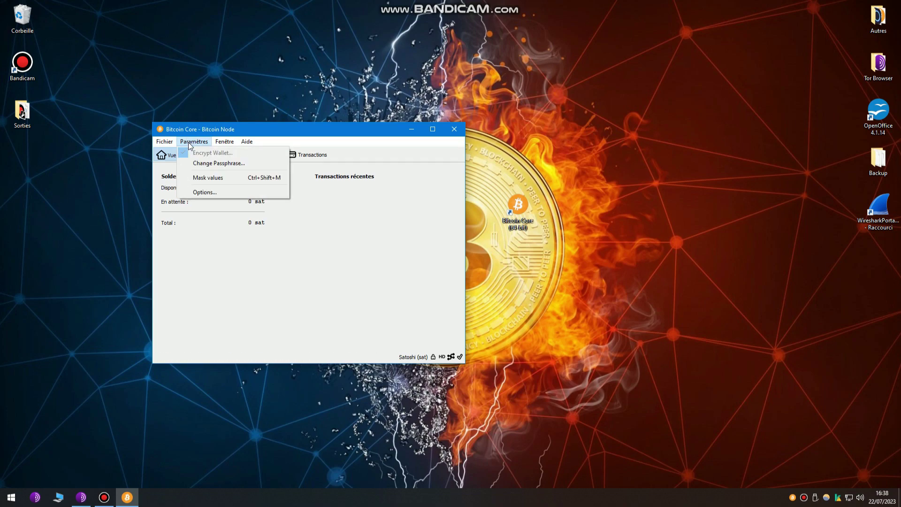
left_click(203, 192)
left_click_drag(303, 139, 440, 81)
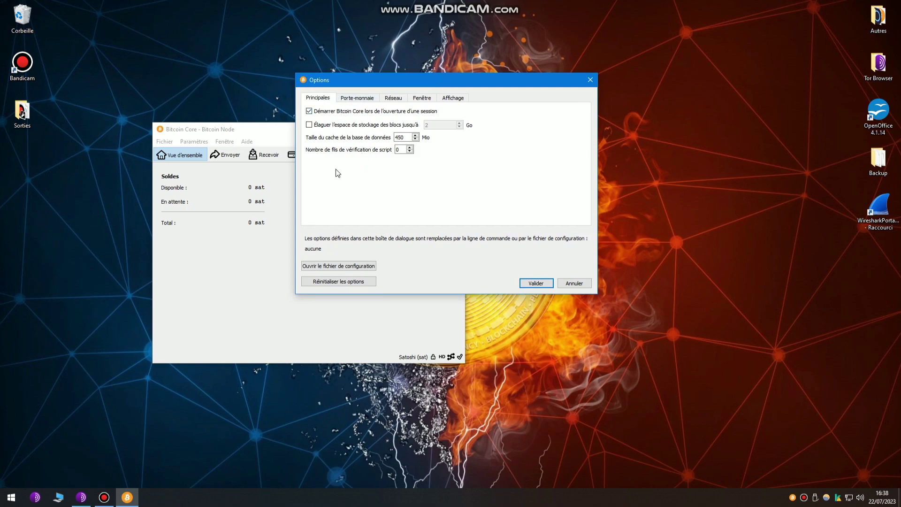
left_click(361, 99)
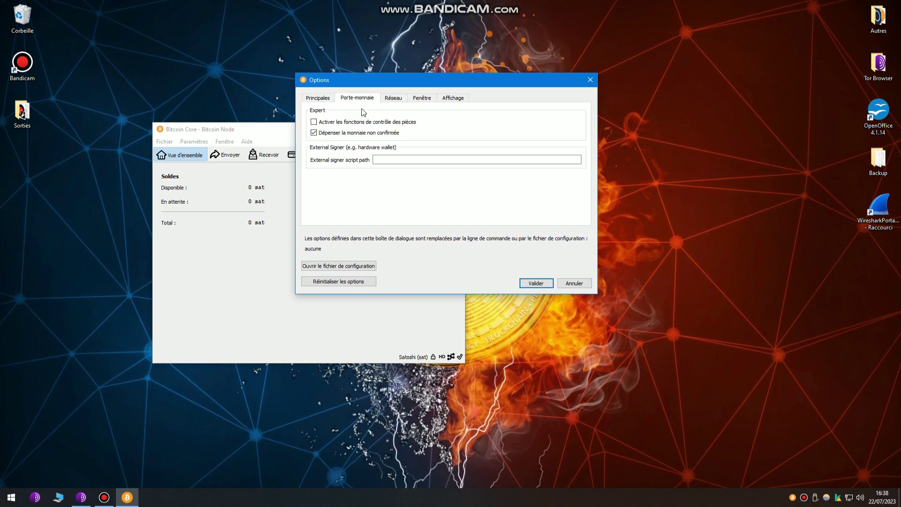
left_click(391, 99)
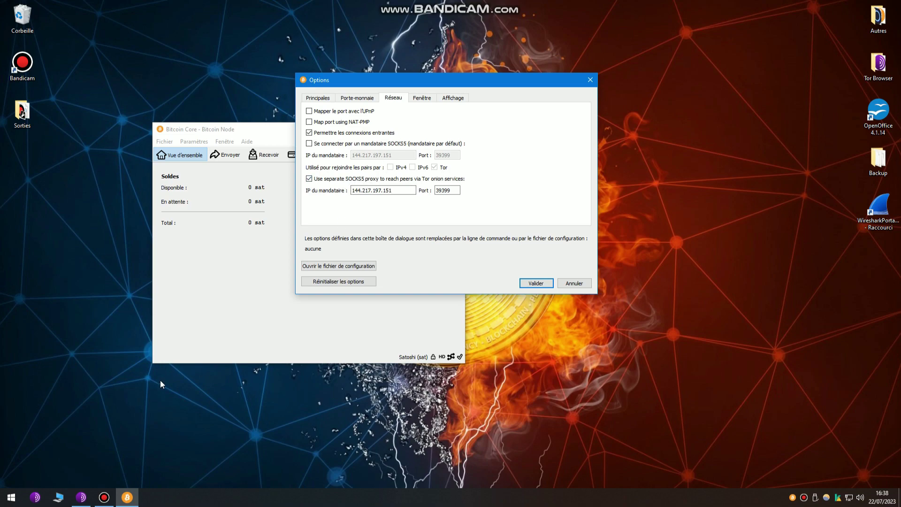
Switch to Tor Browser and filter the free-proxy.cz proxy list for Socks 5 servers
left_click(82, 497)
left_click(239, 11)
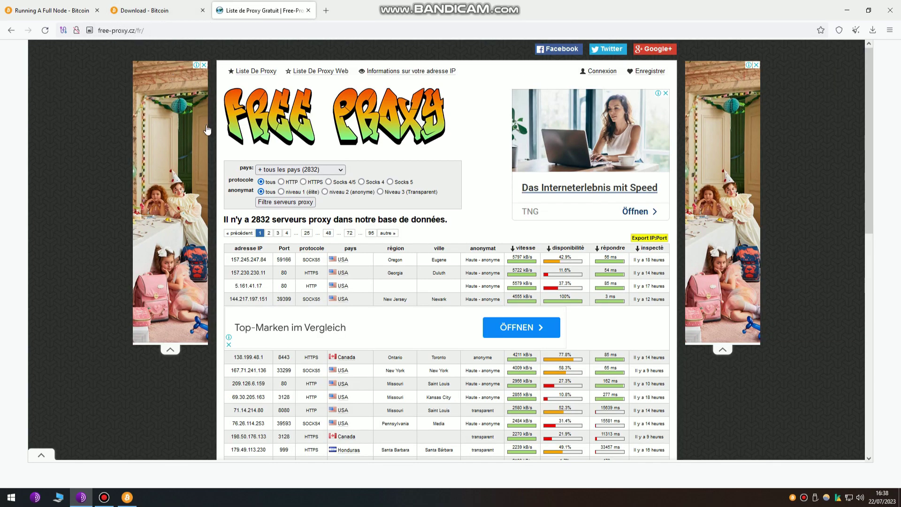
scroll(235, 252, "down", 2)
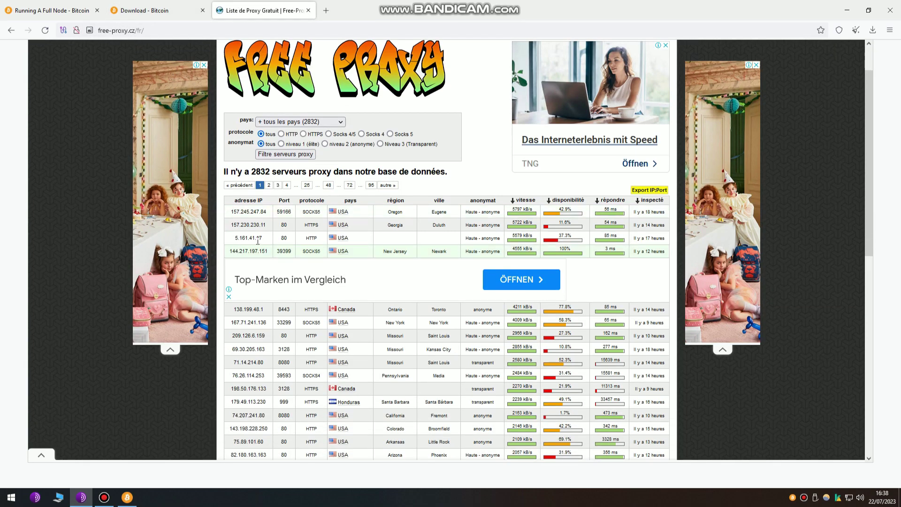
left_click(390, 134)
left_click(288, 155)
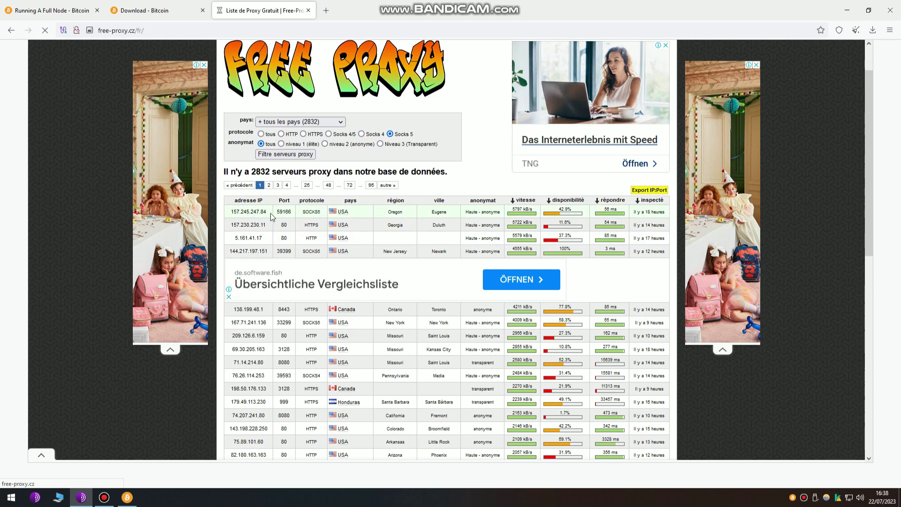
Switch back to Bitcoin Core's network options and turn the separate SOCKS5 proxy for Tor onion services off and on again
left_click(127, 497)
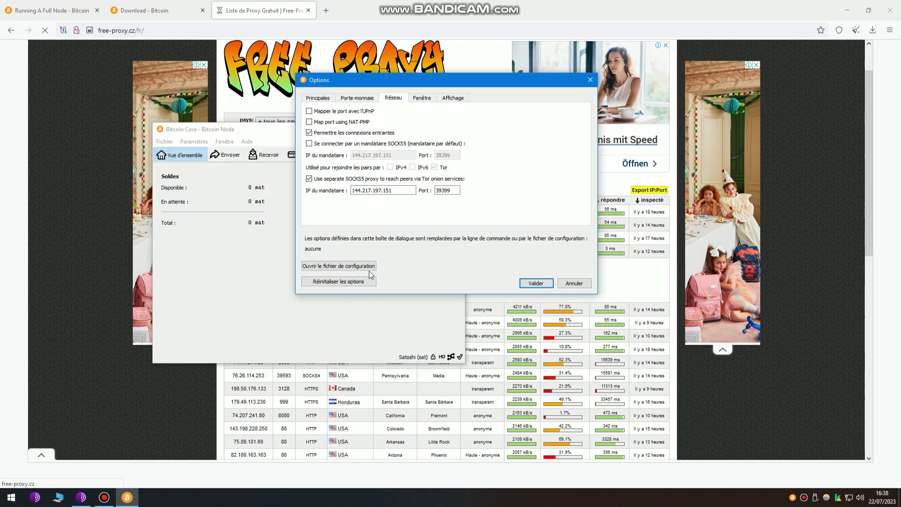
left_click(438, 191)
left_click(845, 2)
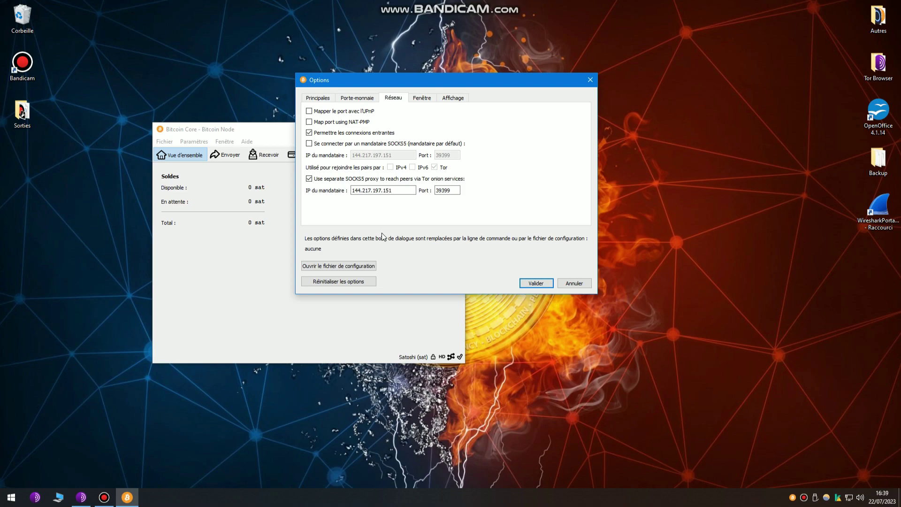
left_click_drag(414, 190, 352, 190)
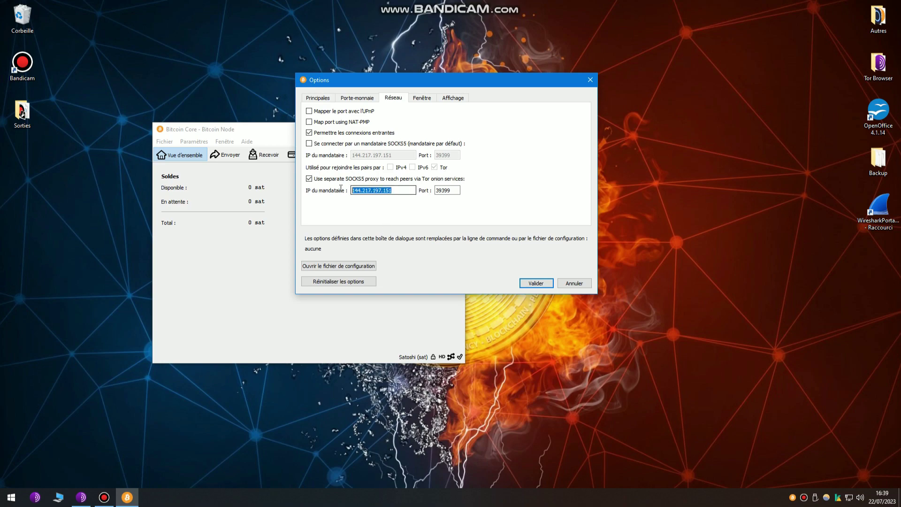
left_click(405, 180)
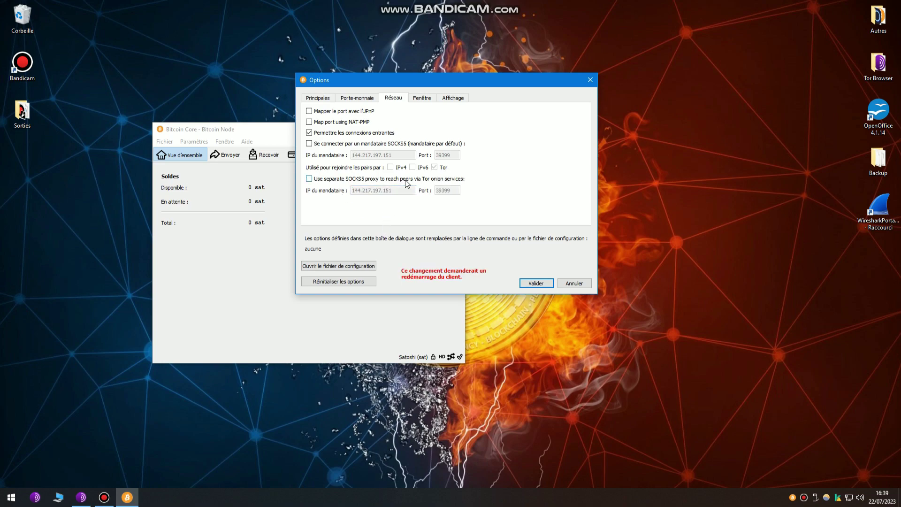
left_click(330, 181)
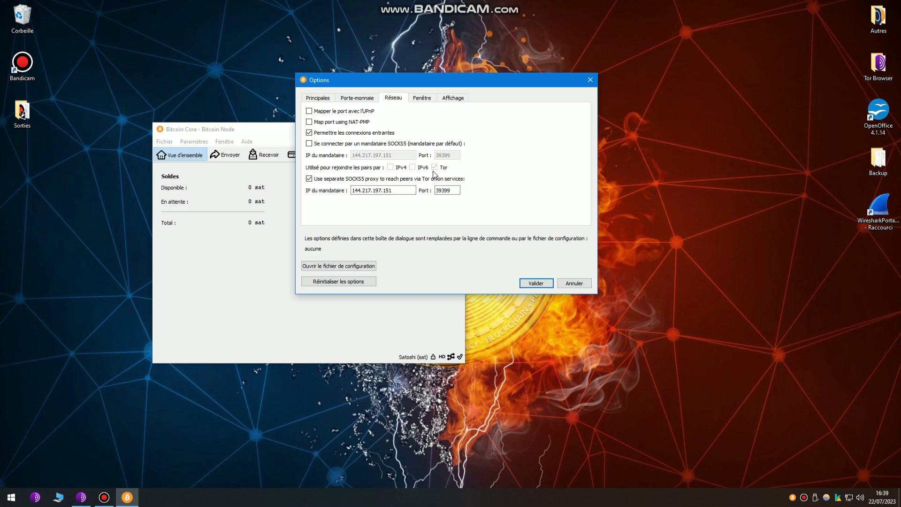
left_click(438, 190)
Review the window options, select Satoshi (sat) as the display unit for amounts, and confirm the options
left_click(420, 99)
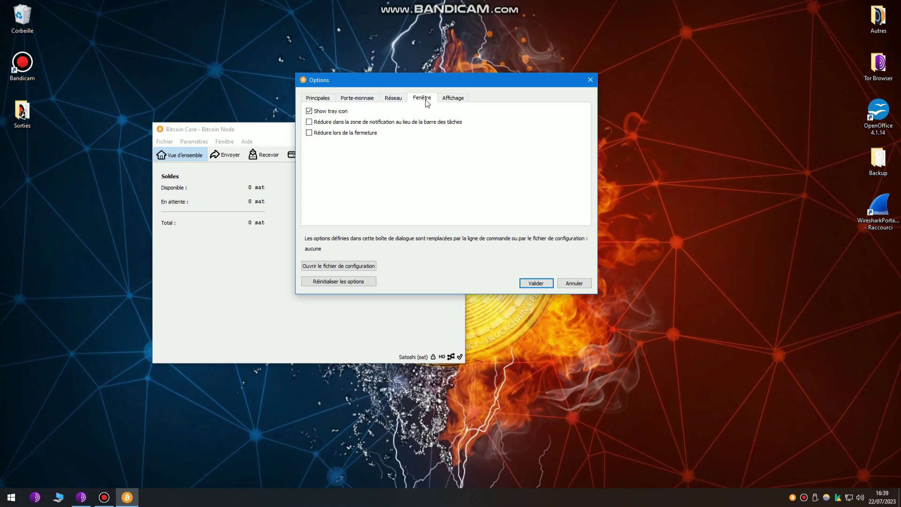
left_click(446, 98)
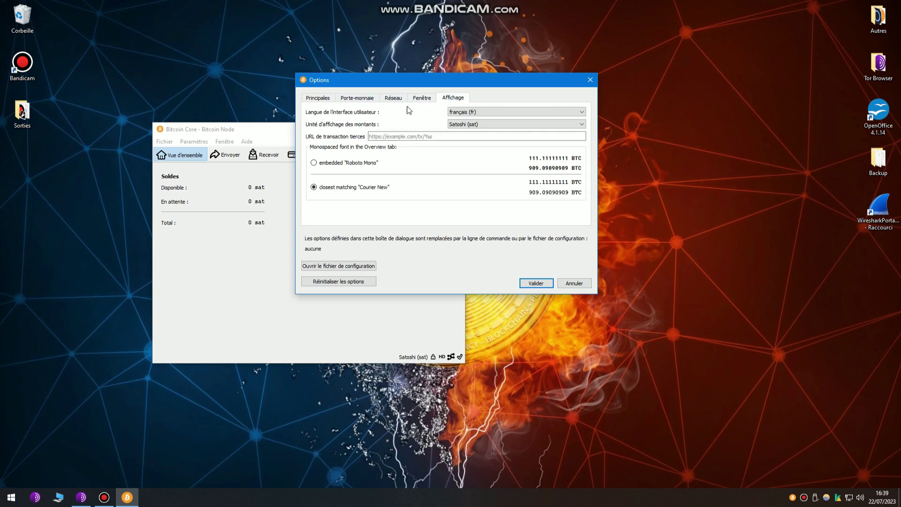
left_click(486, 124)
left_click(467, 150)
left_click(535, 283)
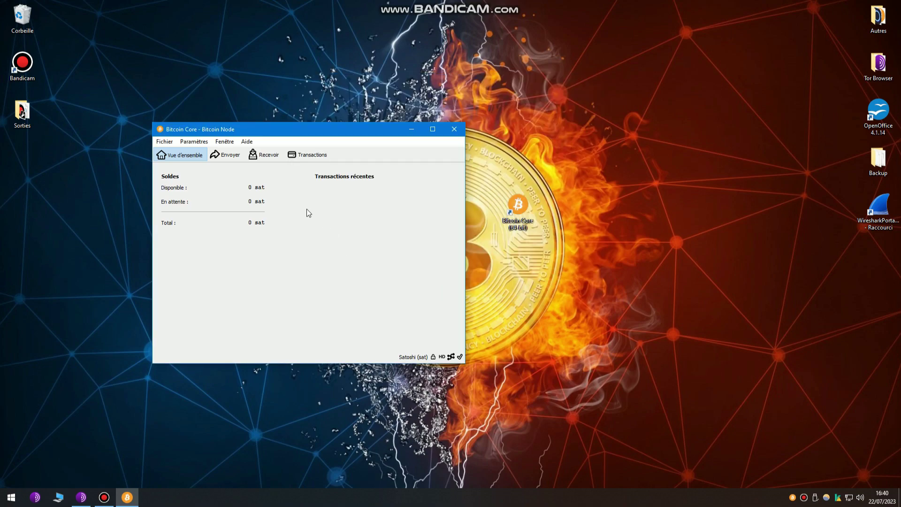
Open the node window's general information and place it beside the wallet overview
left_click_drag(326, 131, 327, 127)
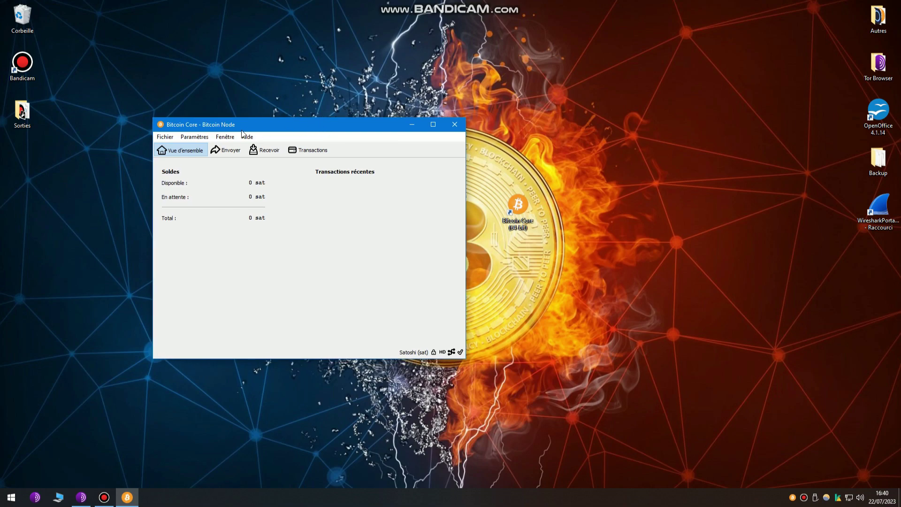
left_click(226, 138)
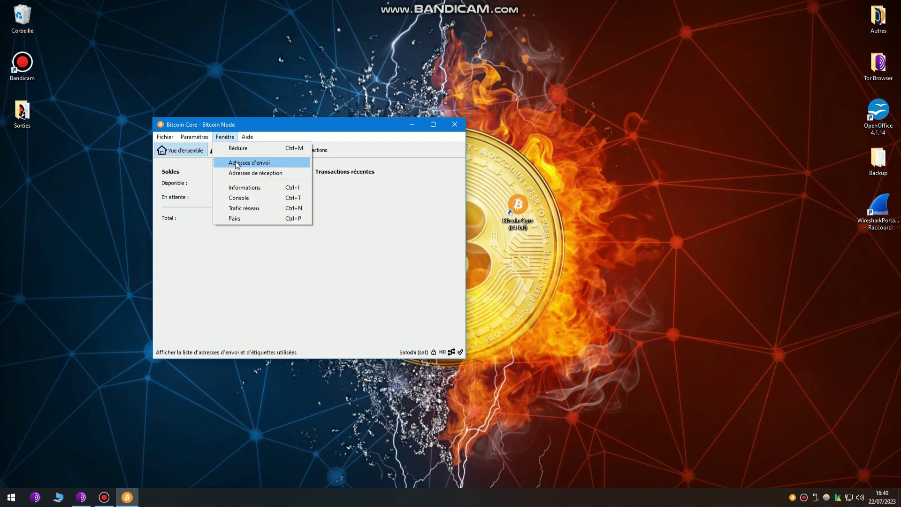
left_click(249, 187)
left_click_drag(551, 234, 367, 206)
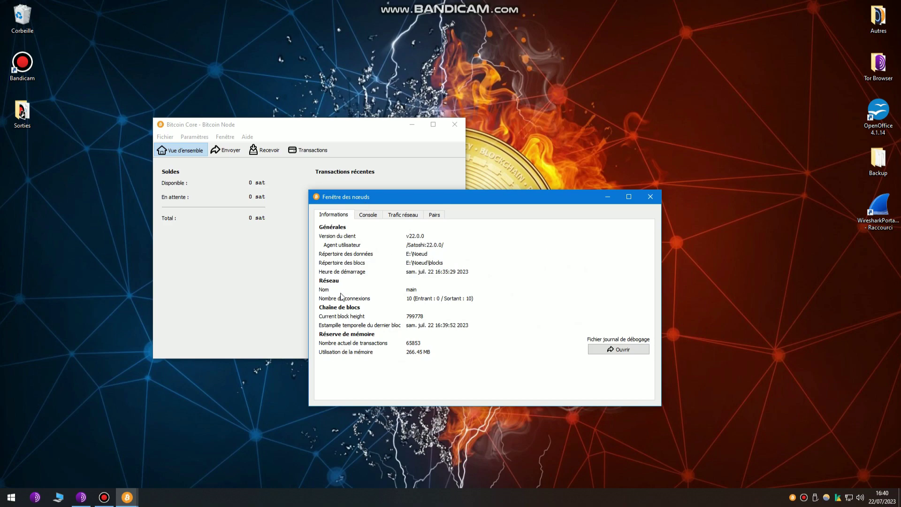
Locate bitcoin-22.0-win64-setup.exe in the Node user's Downloads folder to check the installer version, and minimize File Explorer
left_click(59, 497)
double_click(333, 264)
double_click(336, 293)
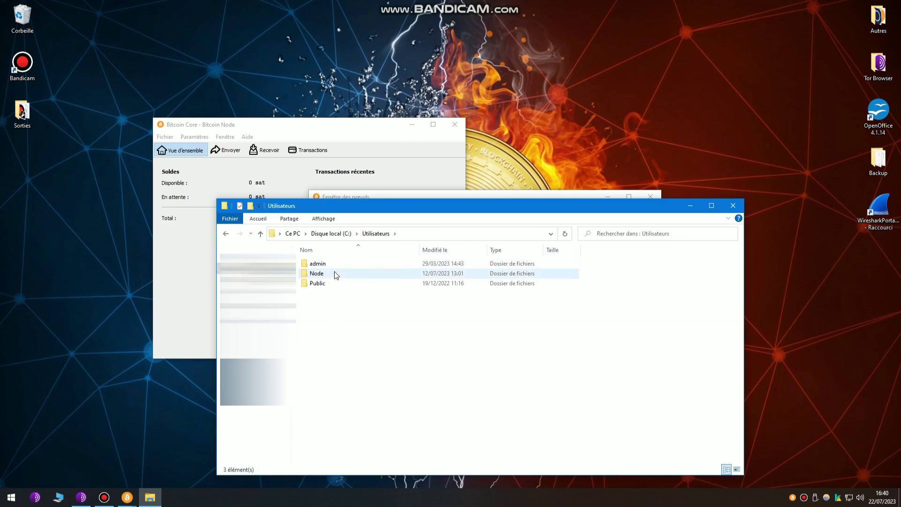
double_click(331, 274)
double_click(328, 294)
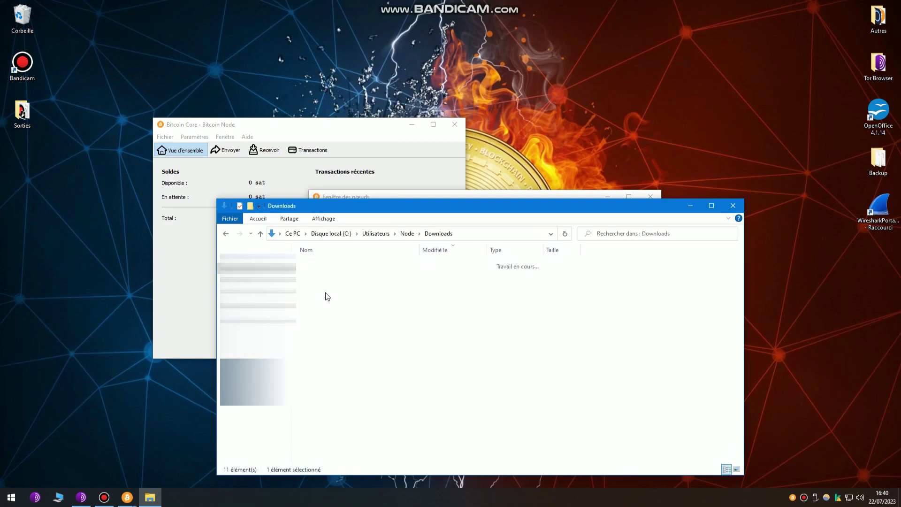
left_click(320, 278)
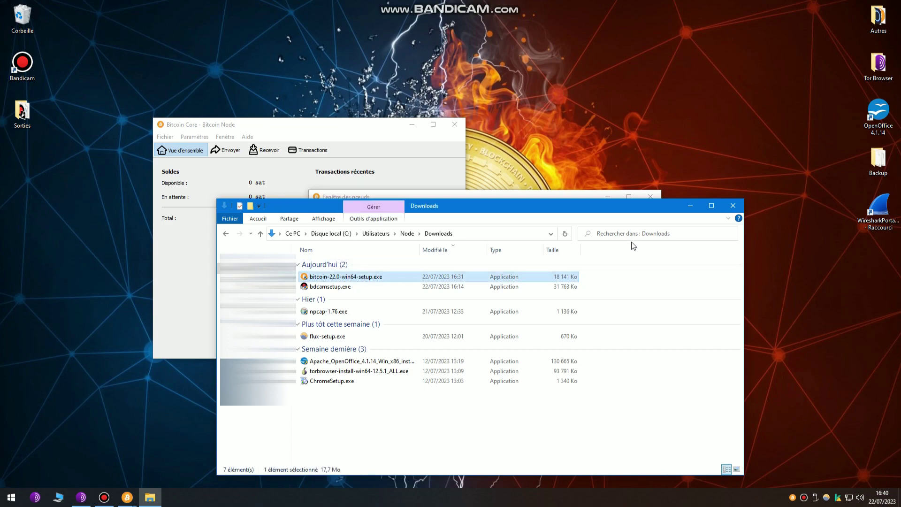
left_click(690, 205)
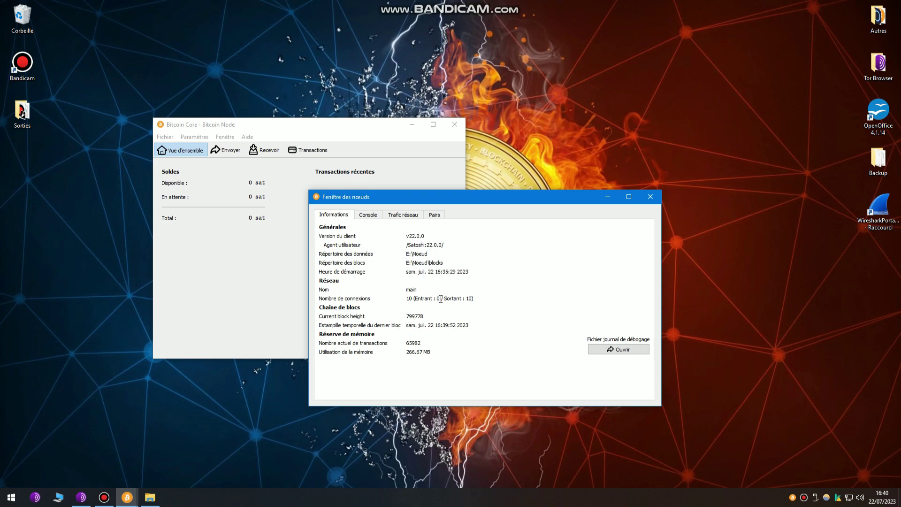
Examine the current block height and the timestamp of the last block in the node information
left_click_drag(408, 319, 435, 319)
left_click(454, 318)
triple_click(442, 326)
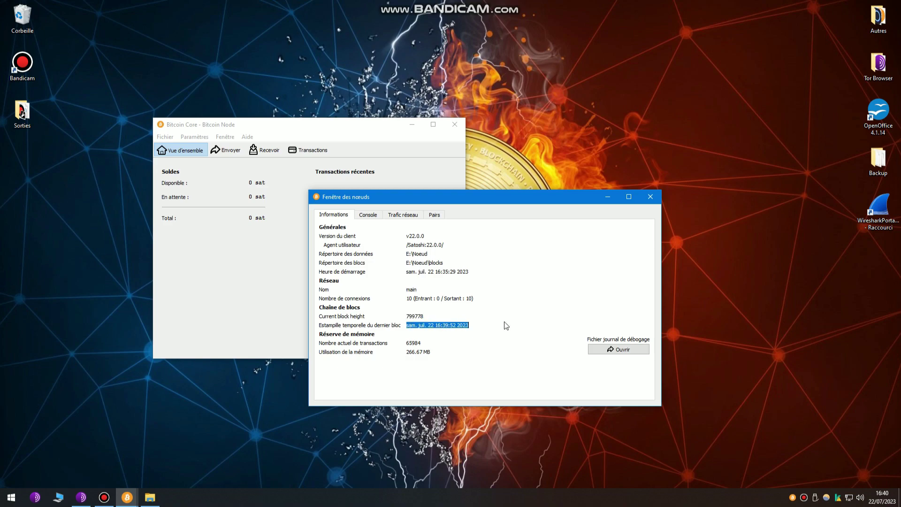
left_click(434, 326)
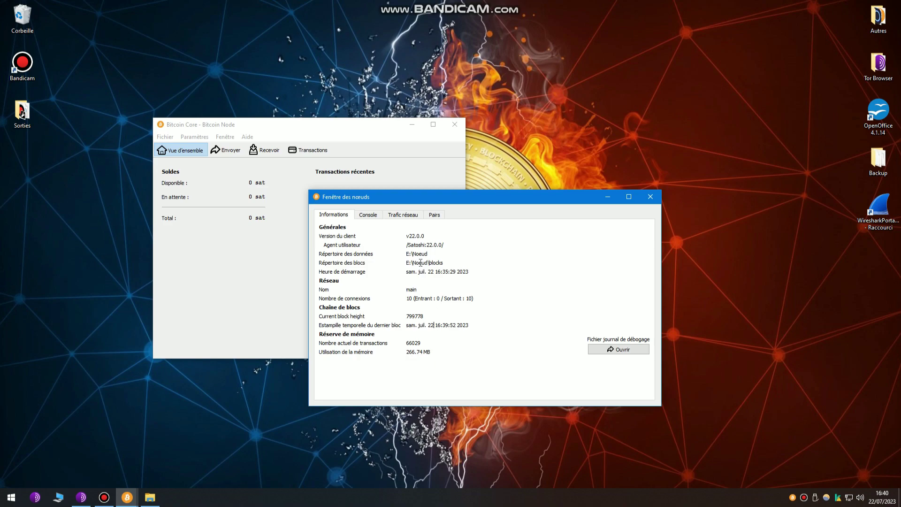
Look through the node's console, network traffic graph and list of connected peers
left_click(370, 216)
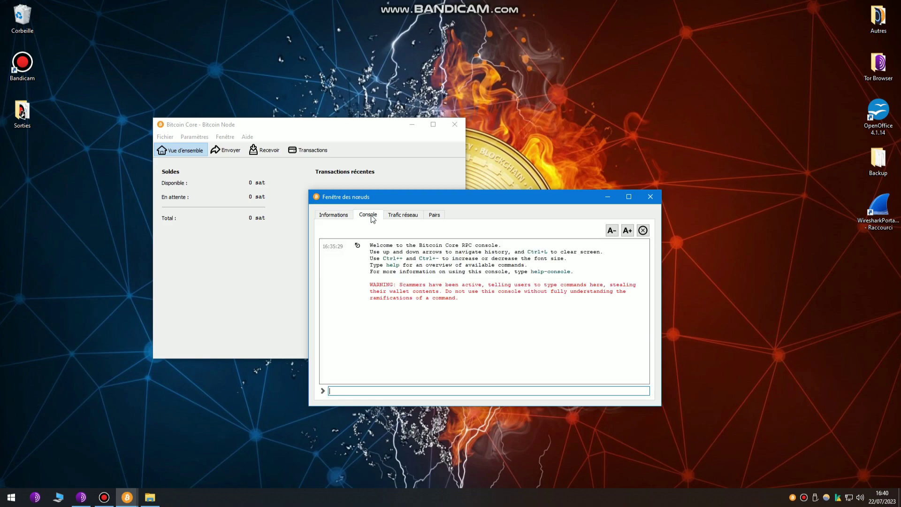
left_click(397, 216)
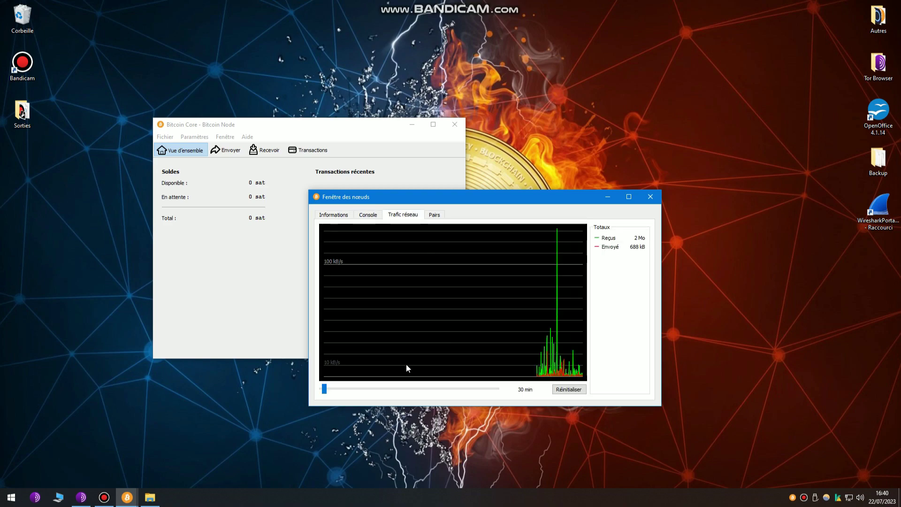
left_click(434, 216)
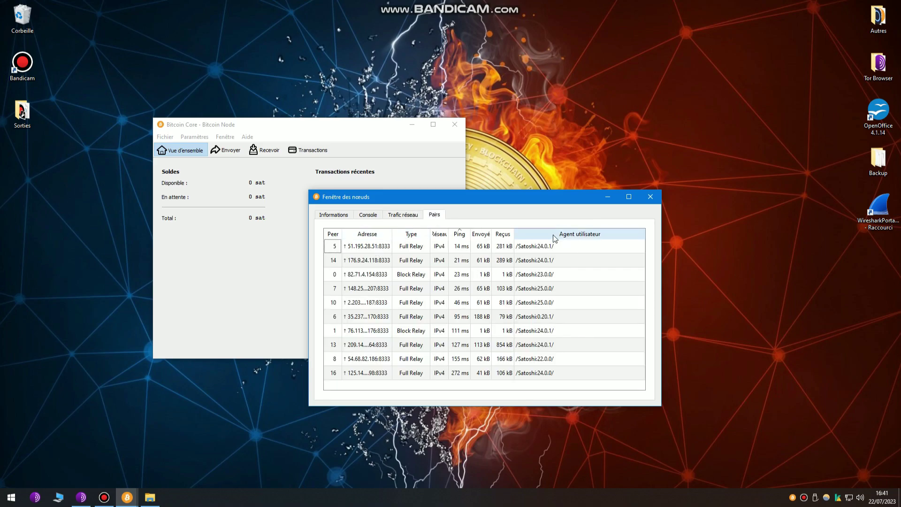
Sort the peers by peer number, widen the address column to fit, and show the details of peer 5
left_click(334, 236)
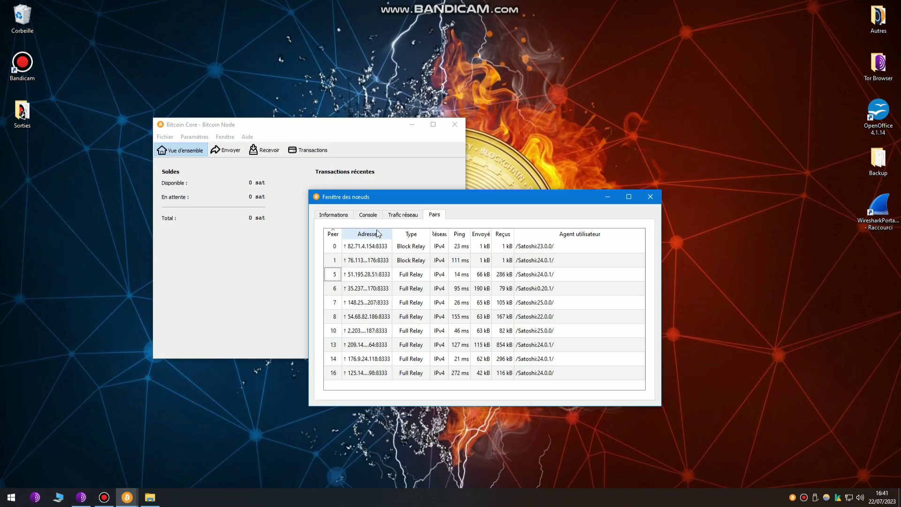
double_click(392, 234)
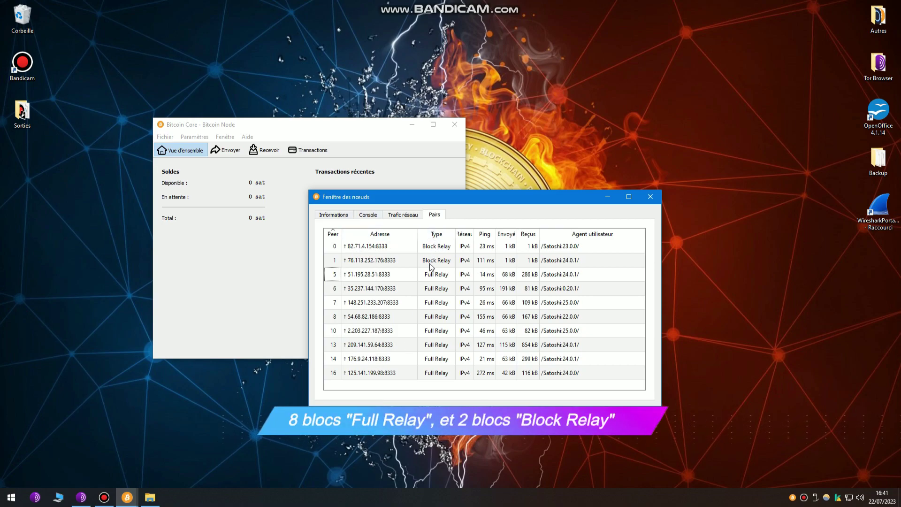
left_click(441, 276)
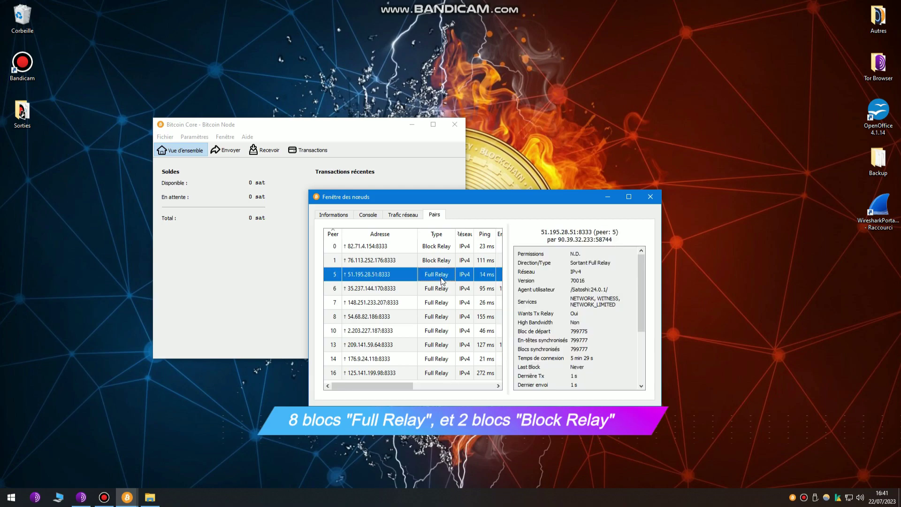
Compare the details, traffic and user agents of the two Block Relay peers with those of Full Relay peer 5
left_click(440, 249)
left_click_drag(388, 384, 427, 385)
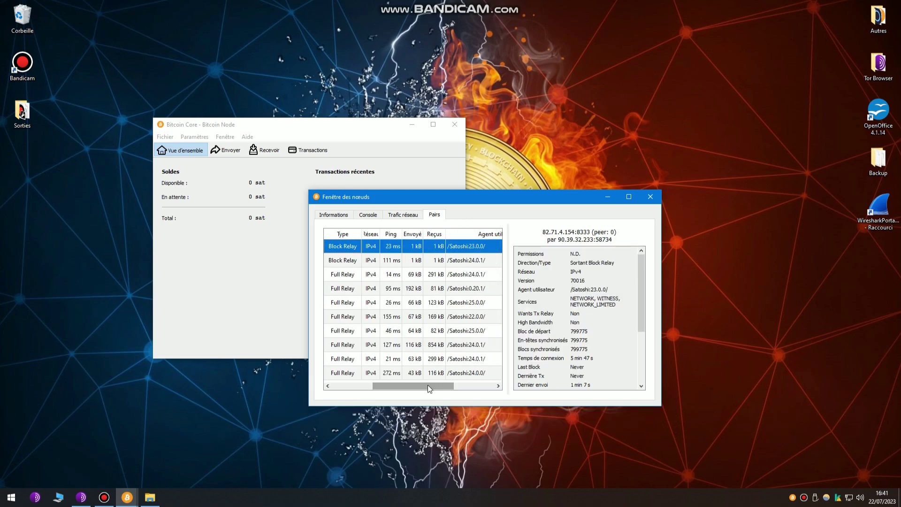
left_click(336, 278)
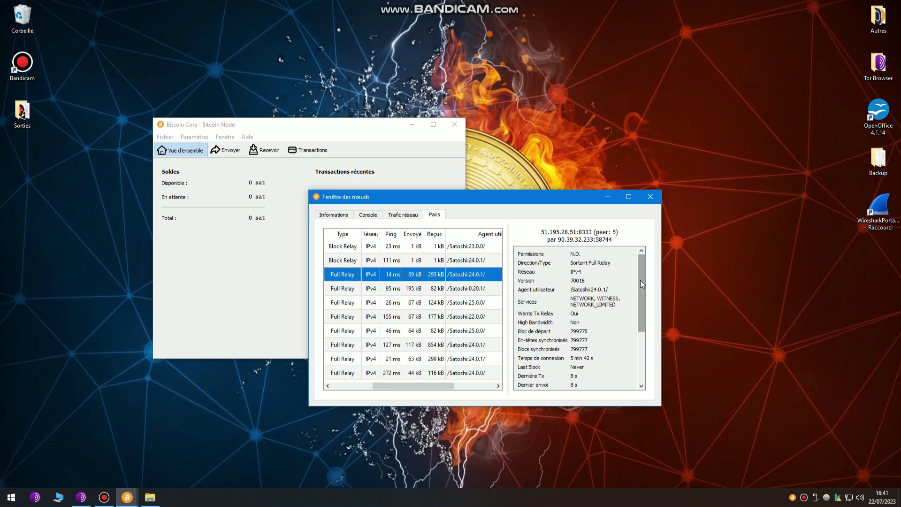
left_click(360, 246)
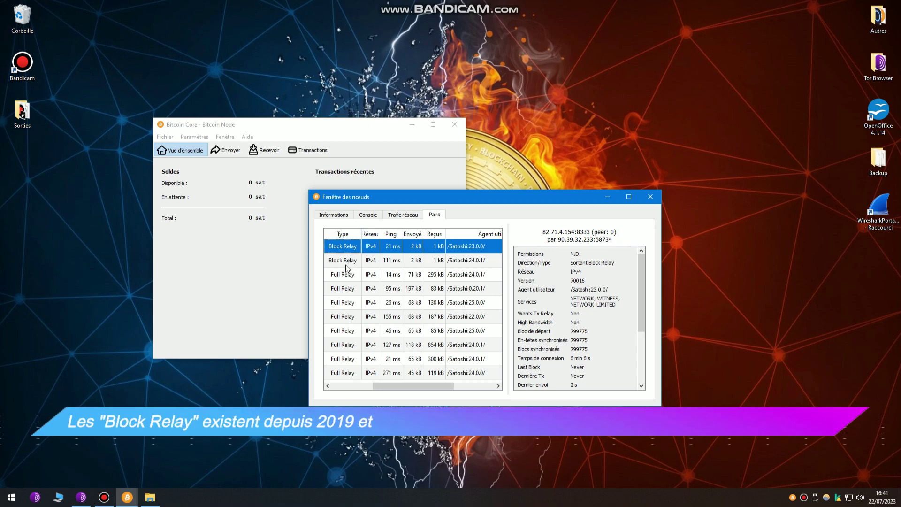
left_click(345, 262)
left_click(343, 249)
left_click(342, 259)
left_click(342, 249)
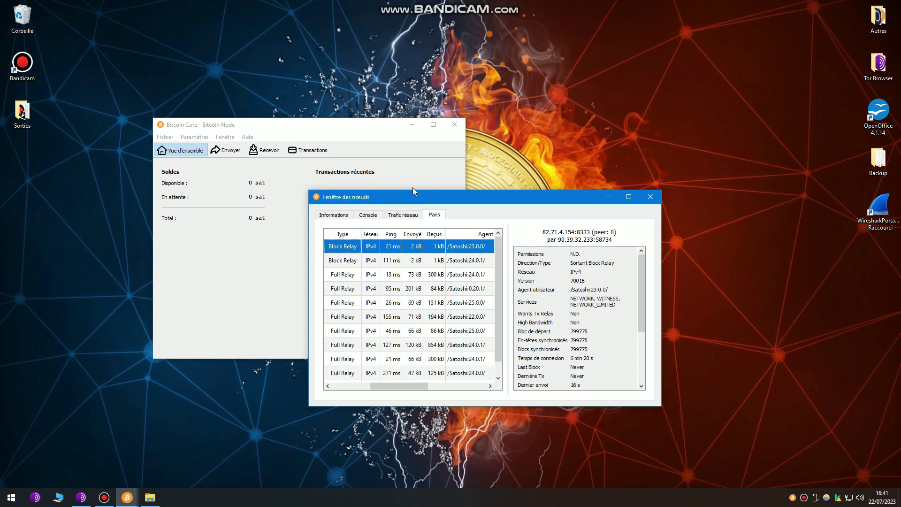
Sort the peers by ping and by data received, and look through the remaining details of peer 0
left_click(392, 234)
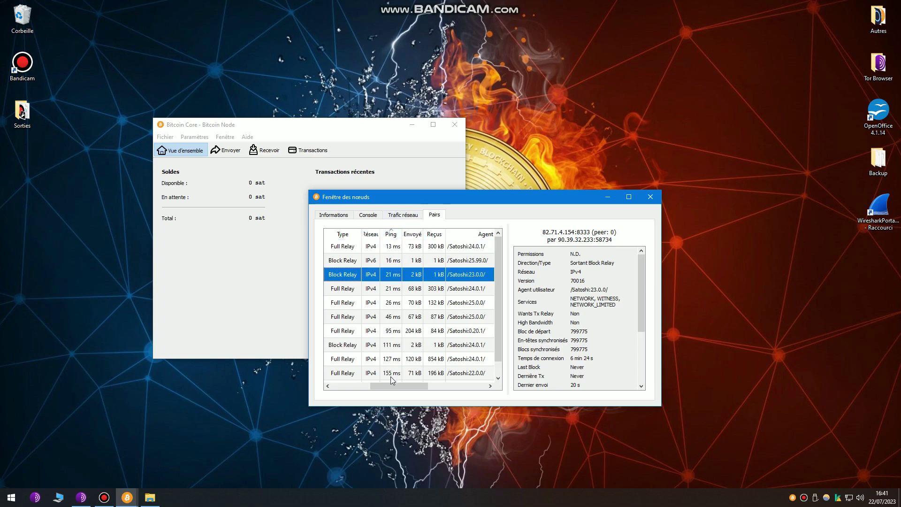
left_click_drag(396, 391, 417, 390)
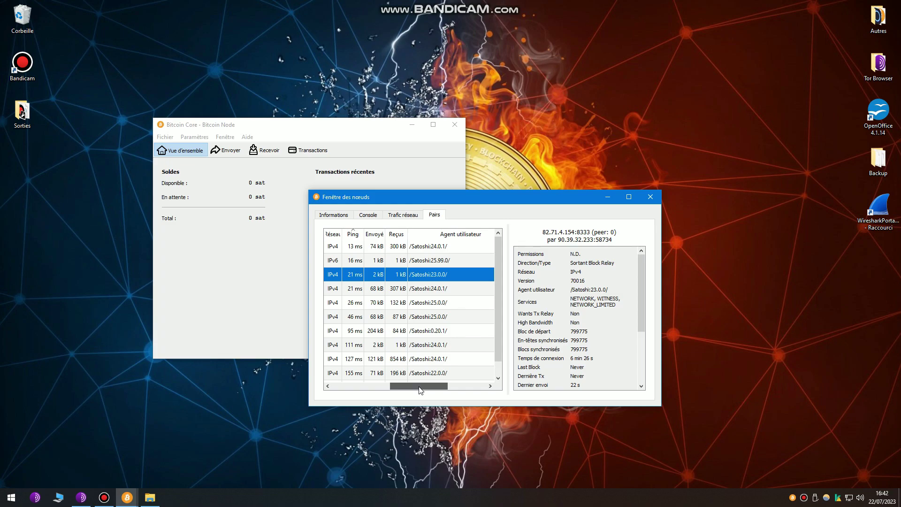
left_click(394, 235)
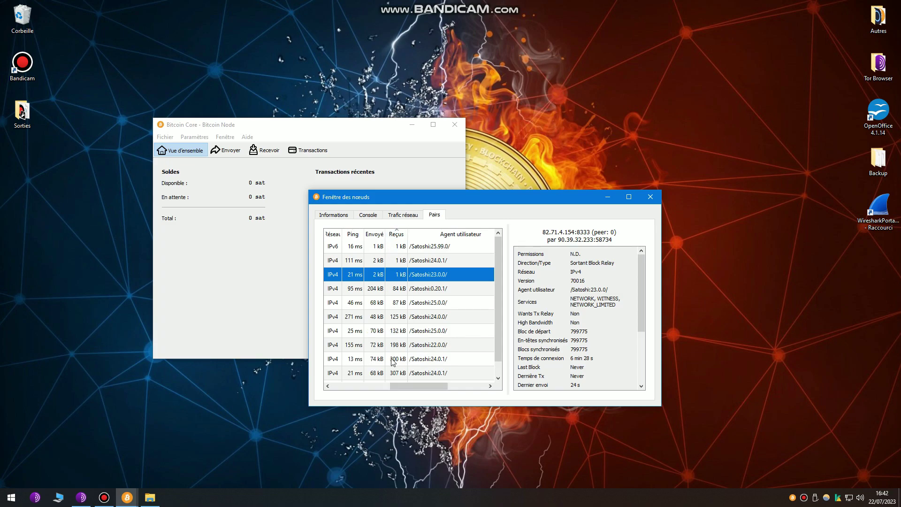
left_click_drag(419, 386, 356, 390)
scroll(582, 358, "down", 2)
scroll(582, 358, "down", 1)
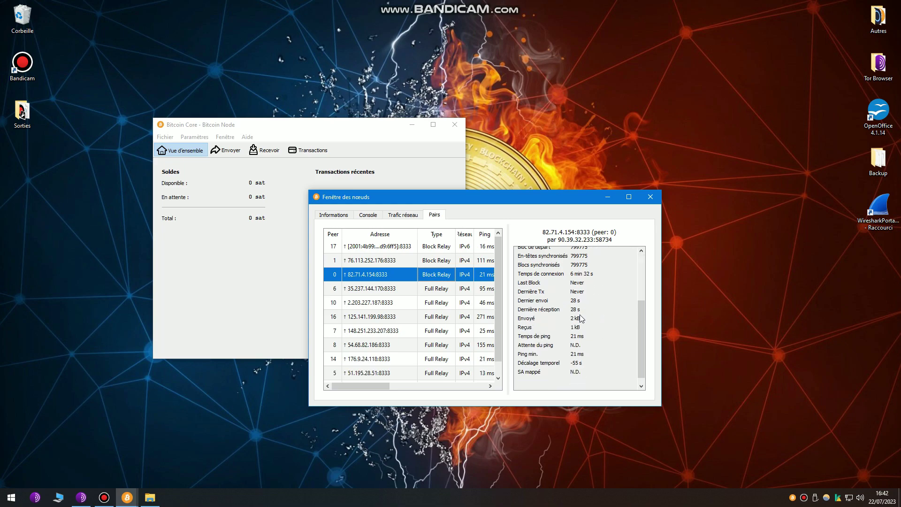
Check the number of connections in the node information against the list of peers
left_click(346, 217)
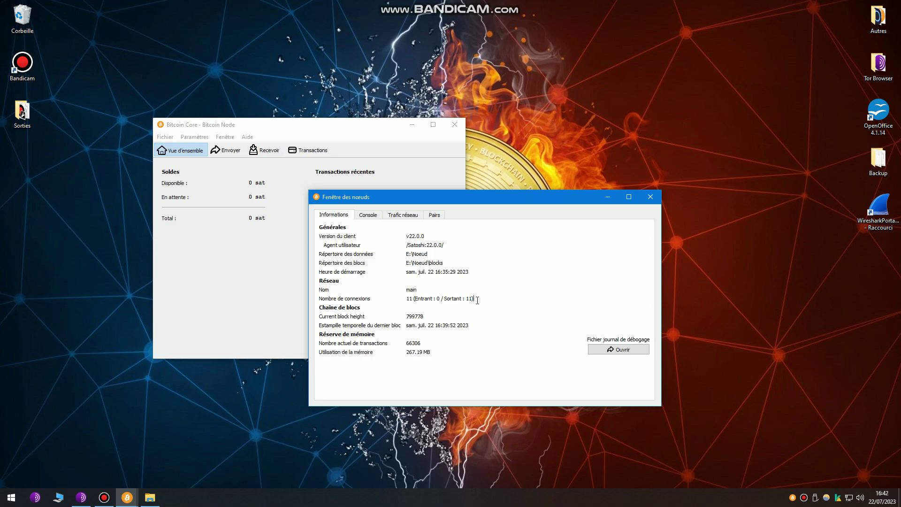
left_click_drag(477, 300, 396, 301)
left_click(437, 216)
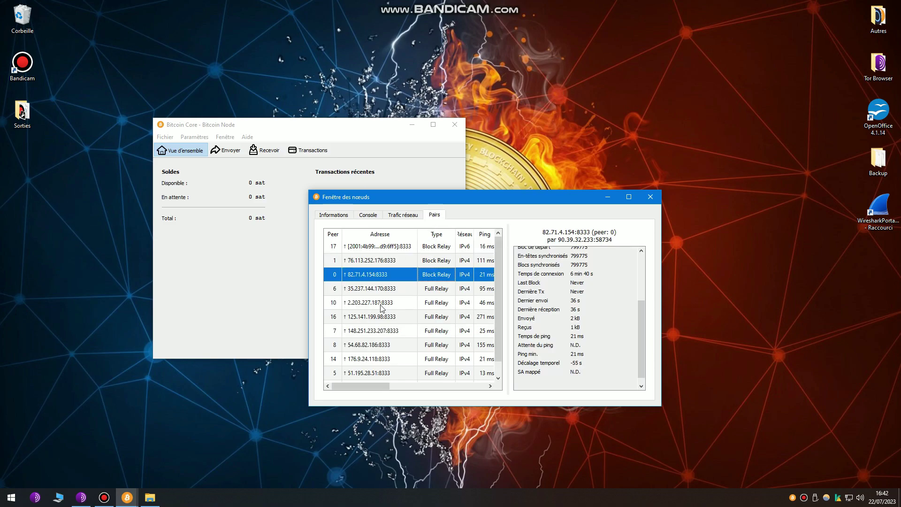
left_click(345, 217)
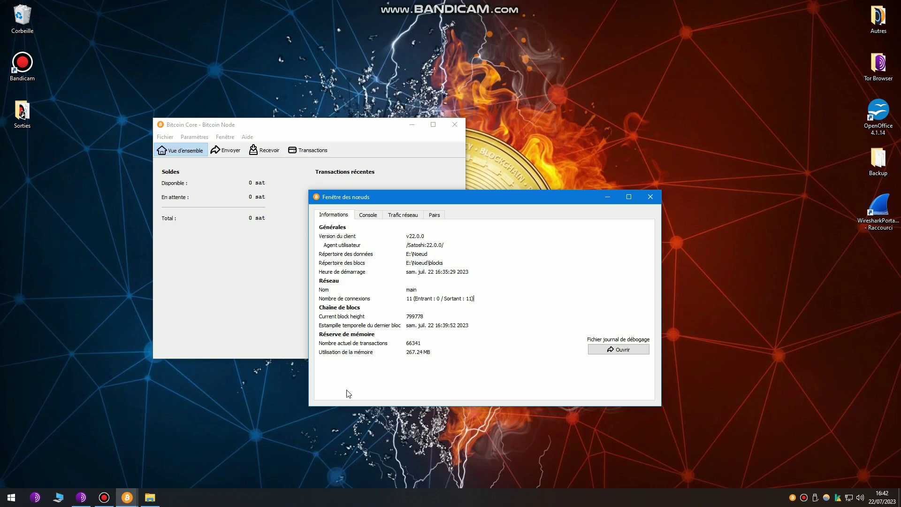
Launch Wireshark and start a packet capture on the Ethernet interface from the capture options
left_click(880, 224)
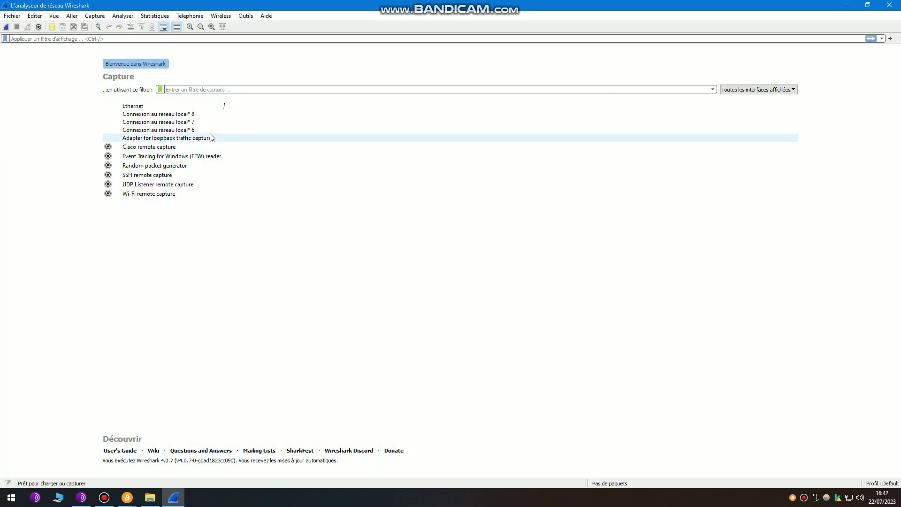
left_click(173, 107)
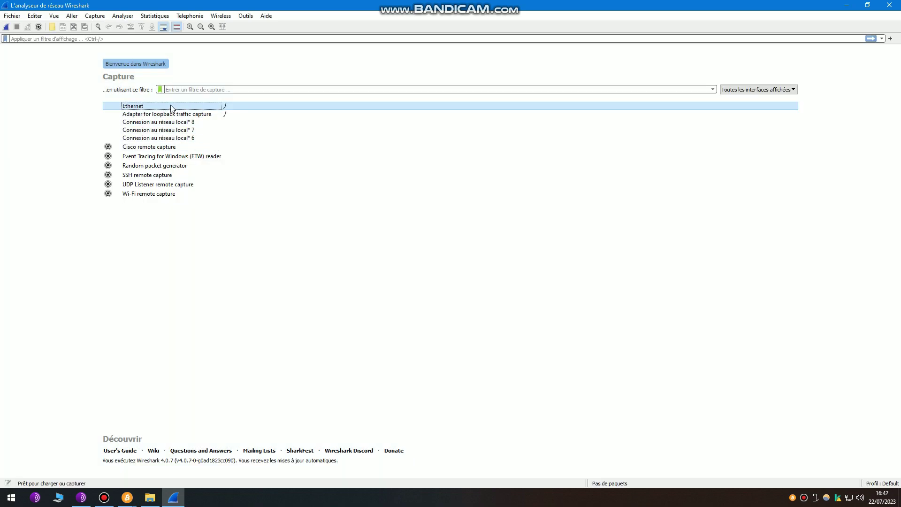
left_click(95, 15)
left_click(109, 27)
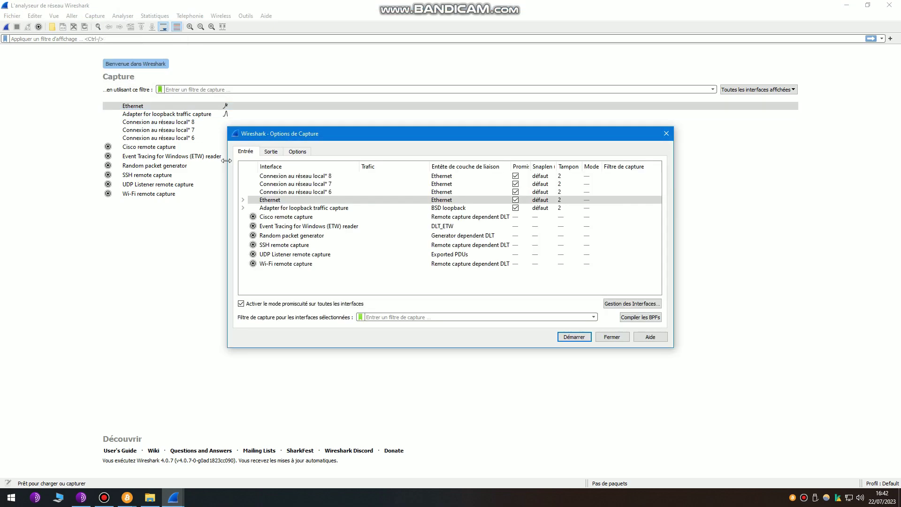
left_click(283, 200)
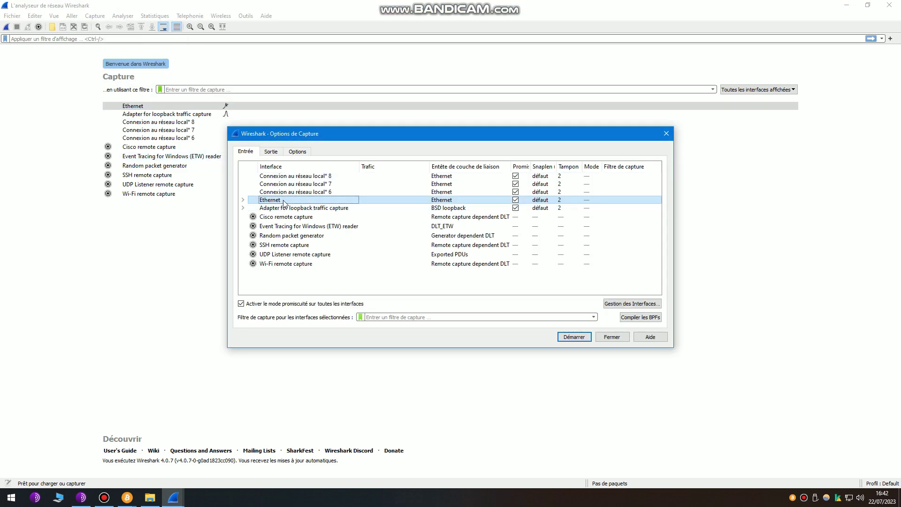
left_click(573, 337)
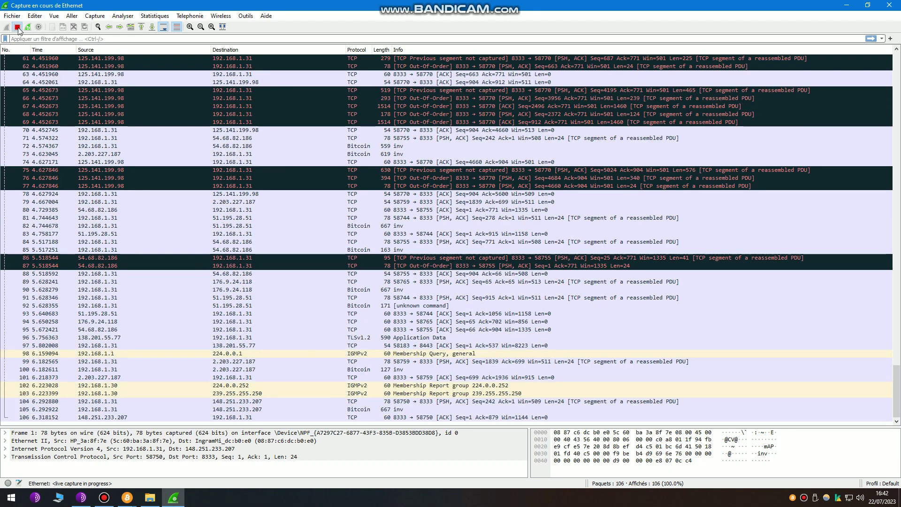
Stop the Ethernet capture and go back to the first captured packets
left_click(17, 26)
scroll(156, 173, "up", 14)
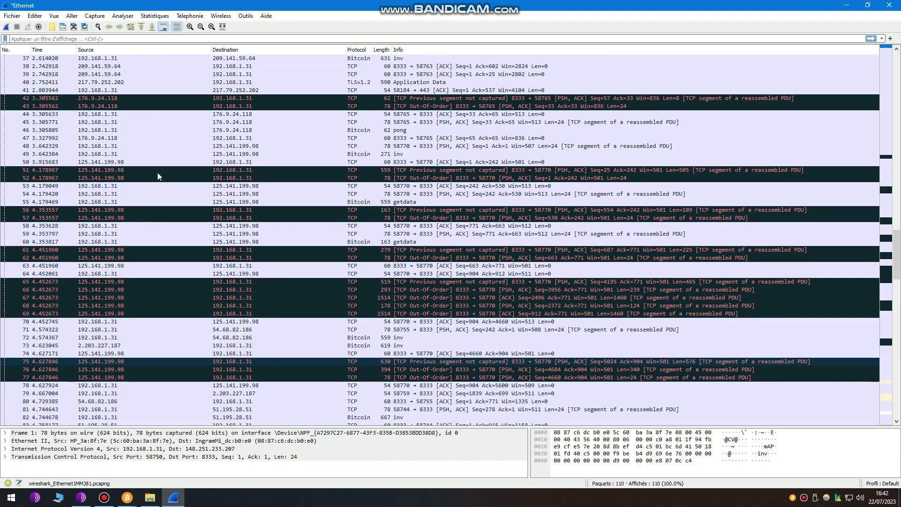
scroll(159, 176, "up", 6)
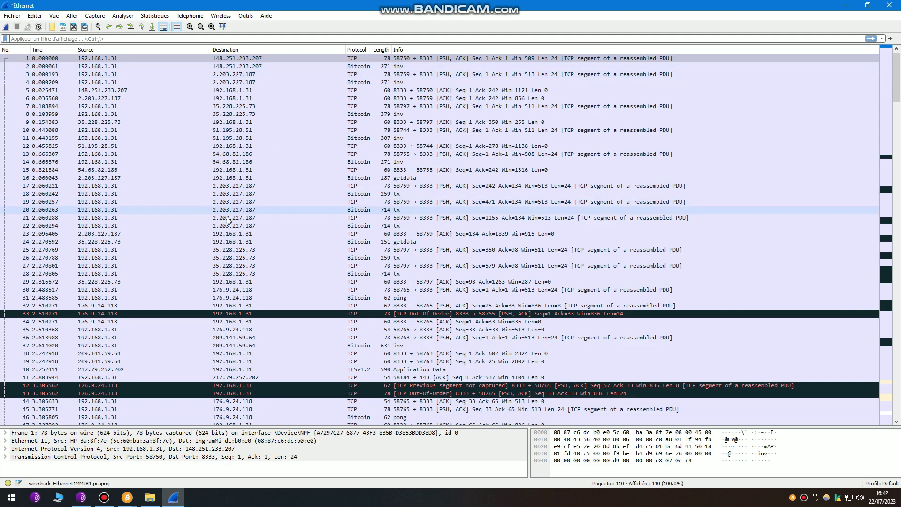
Bring Bitcoin Core's peer list over the capture and show peer 7, matching the destination address of packet 1
mouse_move(127, 498)
left_click(175, 465)
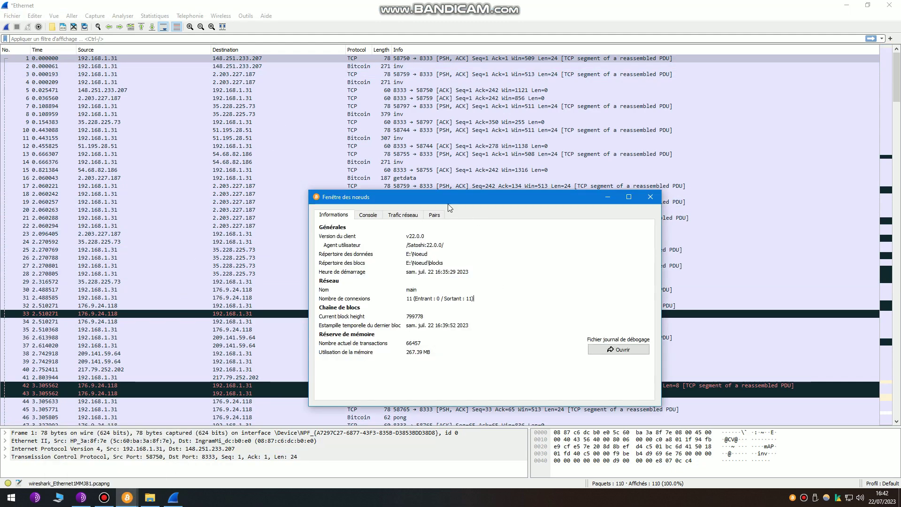
left_click_drag(438, 200, 291, 111)
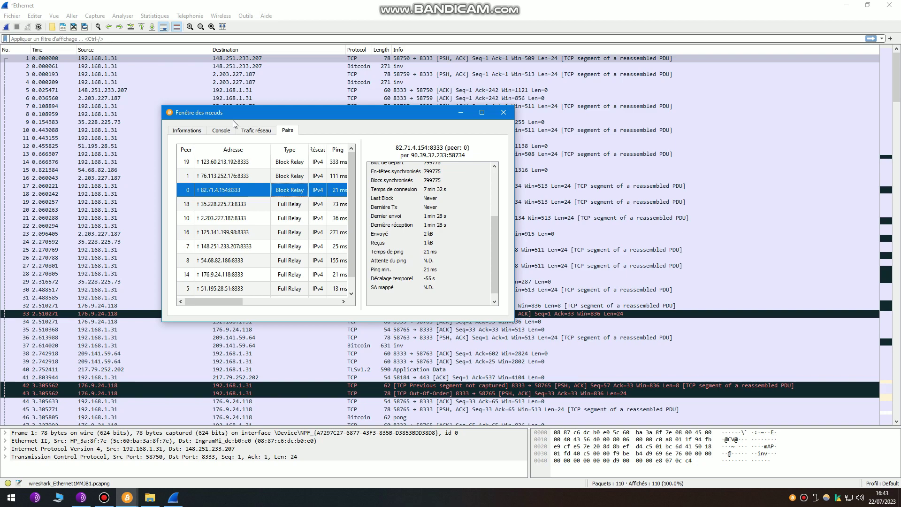
left_click_drag(233, 120, 216, 102)
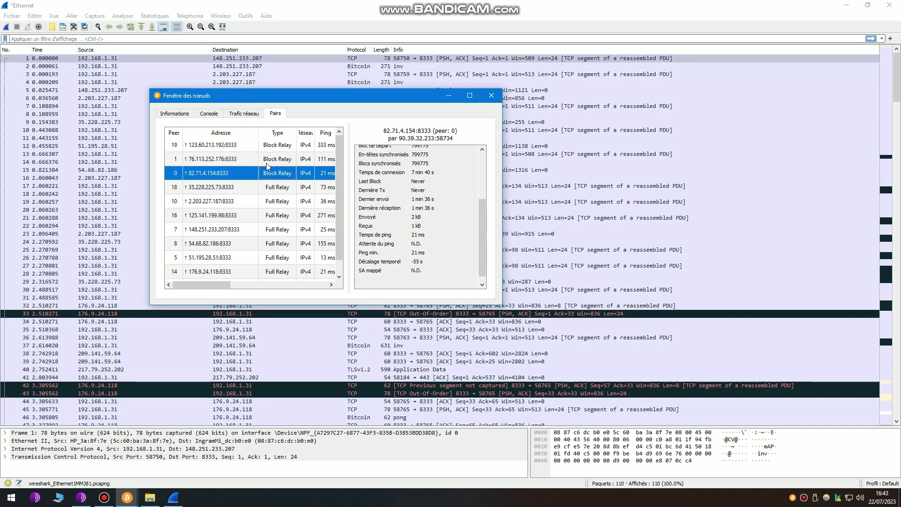
left_click(168, 232)
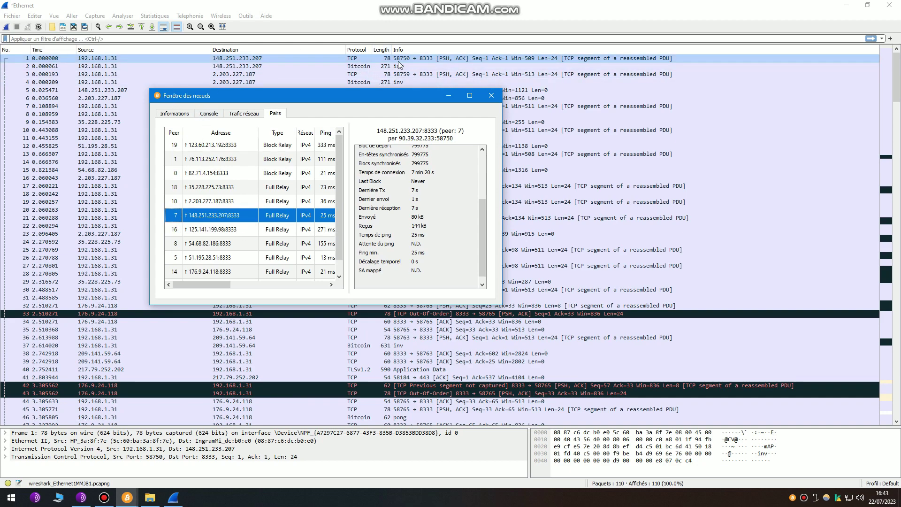
Compare packets 2 and 3 with the peer list, show peer 10, and move the node window clear of the packet addresses
left_click(153, 66)
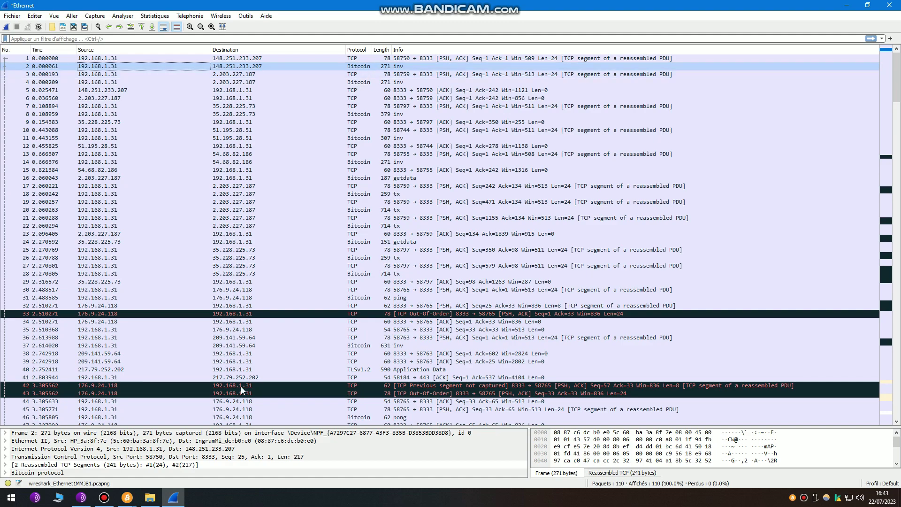
left_click(132, 501)
left_click(175, 460)
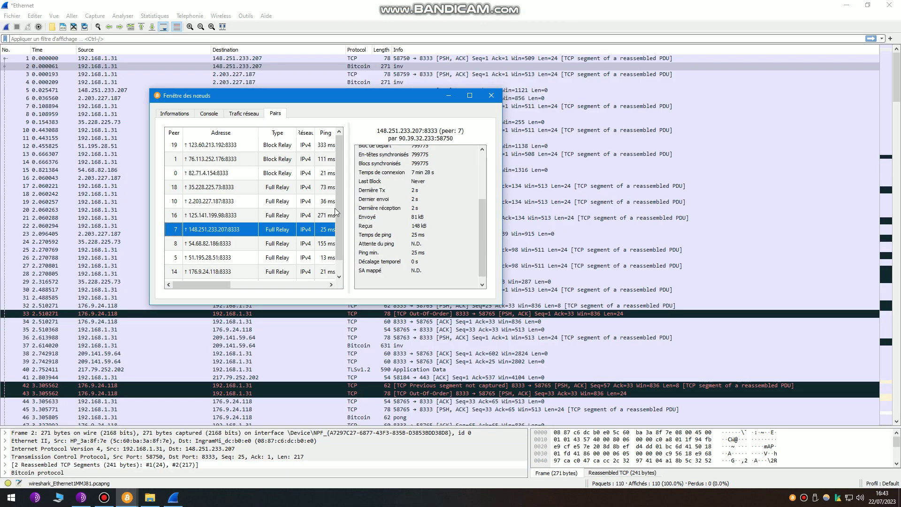
left_click_drag(287, 92, 256, 75)
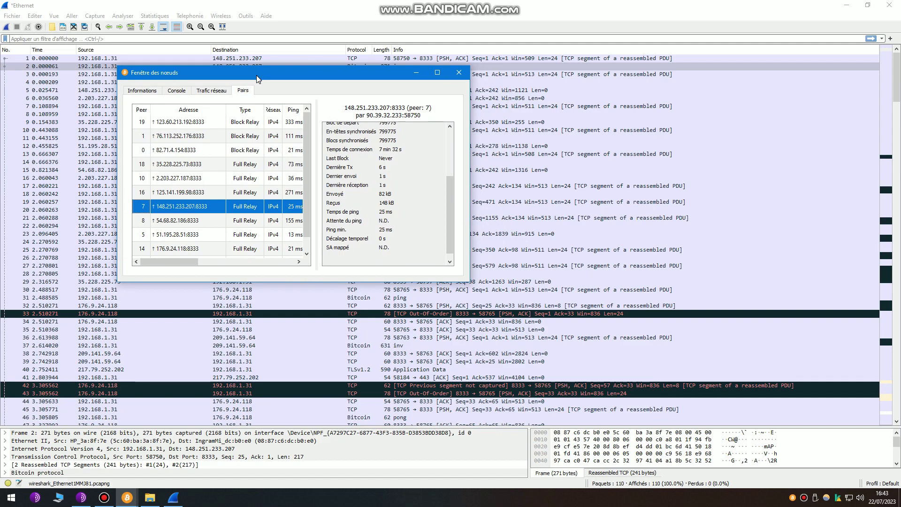
left_click_drag(257, 76, 262, 90)
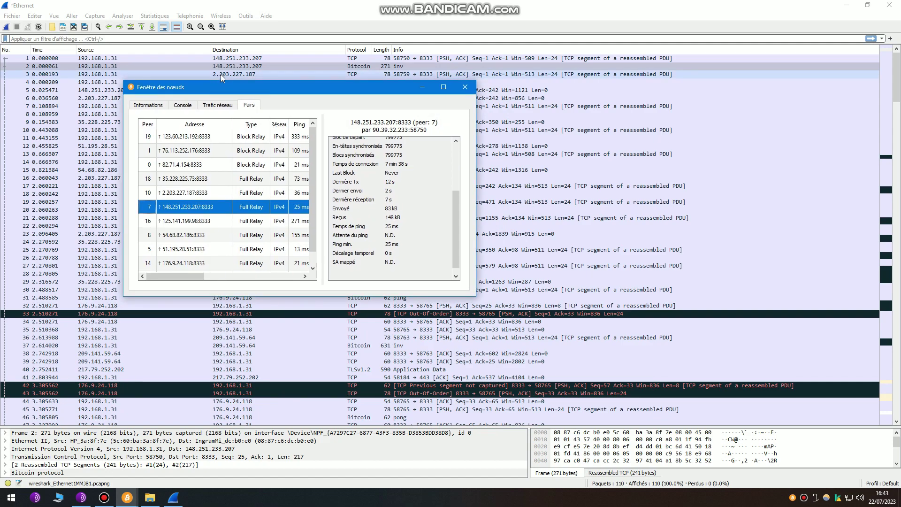
left_click(158, 193)
left_click_drag(346, 83, 706, 121)
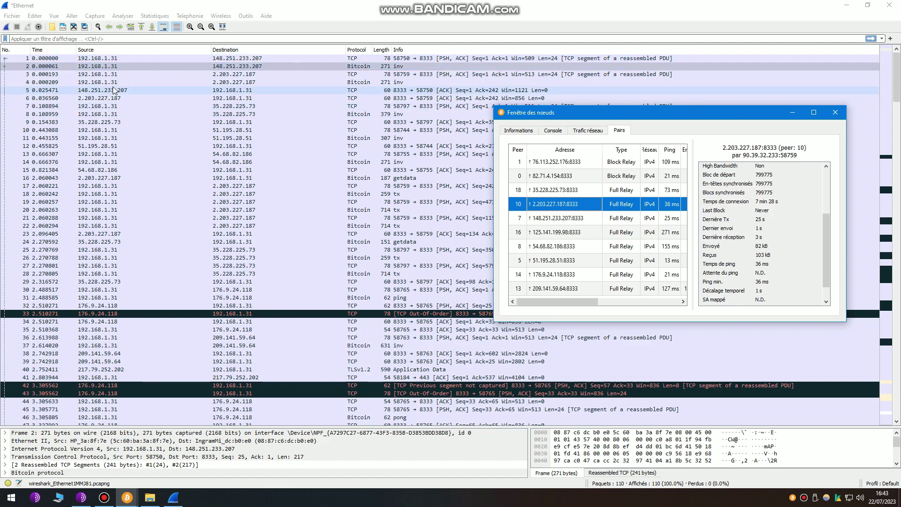
Examine the frame and bytes of packet 5, compare the capture with the peer list again, and close the node window
left_click(224, 91)
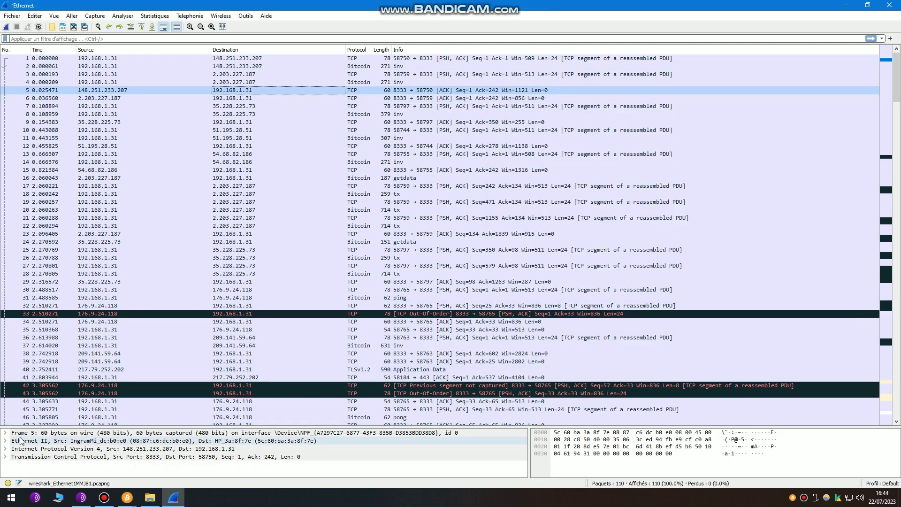
left_click(42, 433)
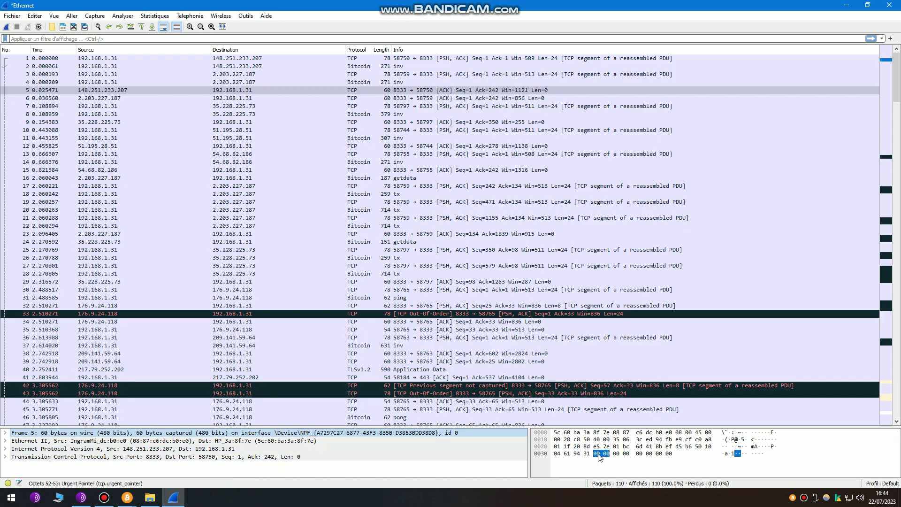
mouse_move(127, 497)
left_click(195, 464)
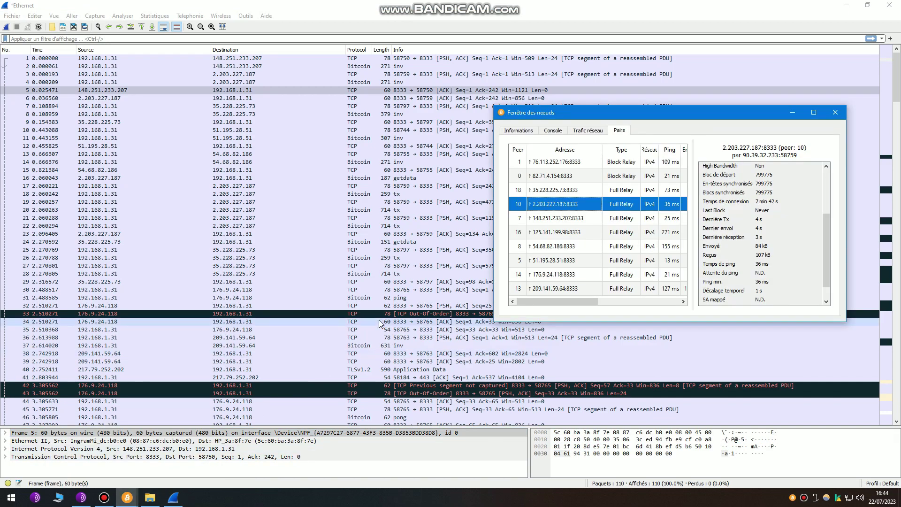
left_click_drag(571, 118, 549, 119)
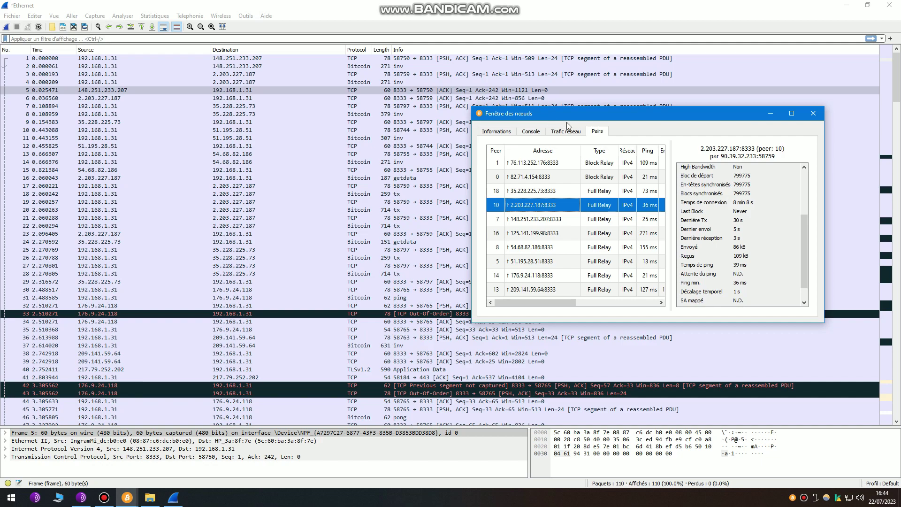
left_click(815, 115)
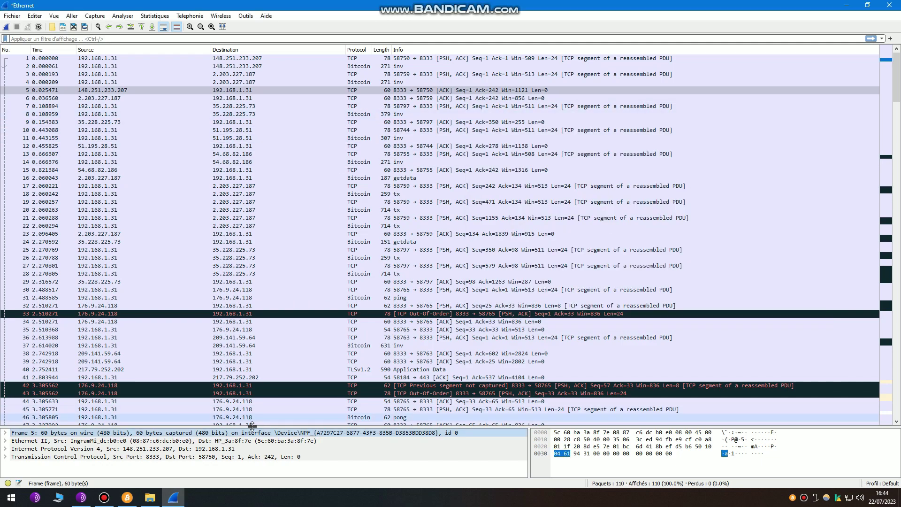
Open Bitcoin Core's network options and highlight the IP address of the separate SOCKS5 proxy for Tor onion services
left_click(133, 498)
left_click(184, 137)
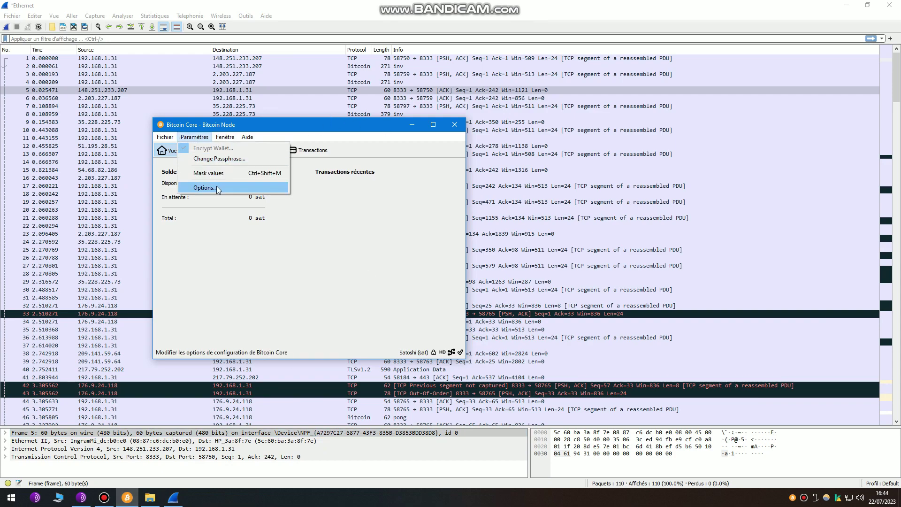
left_click(215, 186)
left_click(258, 154)
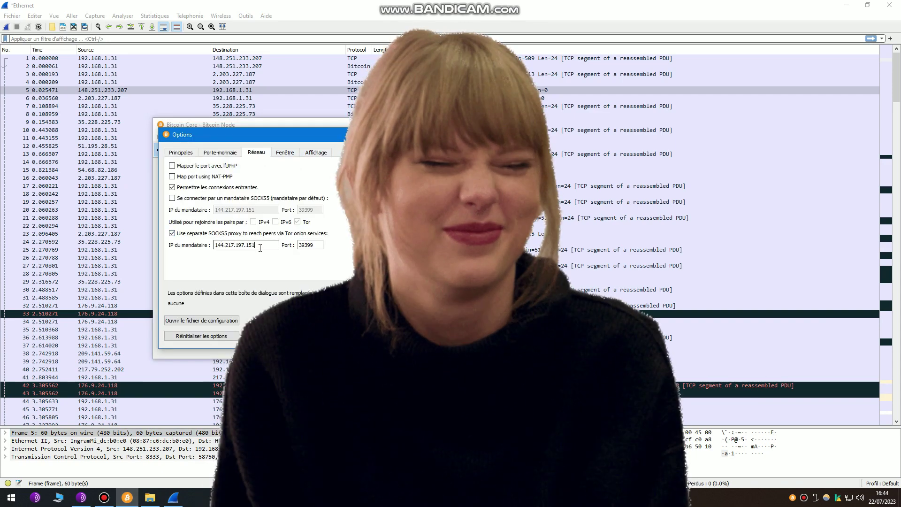
mouse_move(259, 246)
left_mouse_down()
mouse_move(199, 247)
mouse_move(255, 246)
left_mouse_up()
left_click(215, 246)
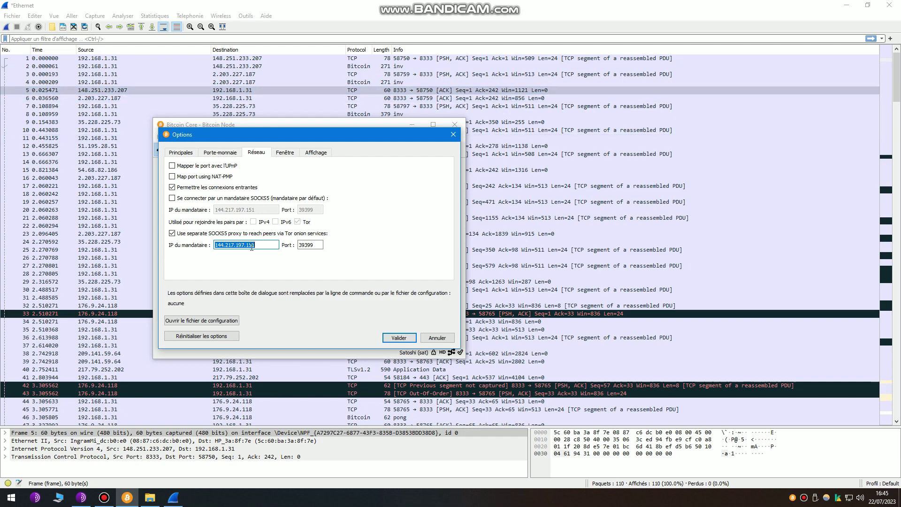
Examine packets 5 and 2 in the capture and compare their addresses with the Tor proxy IP in Bitcoin Core's network options
left_click(43, 92)
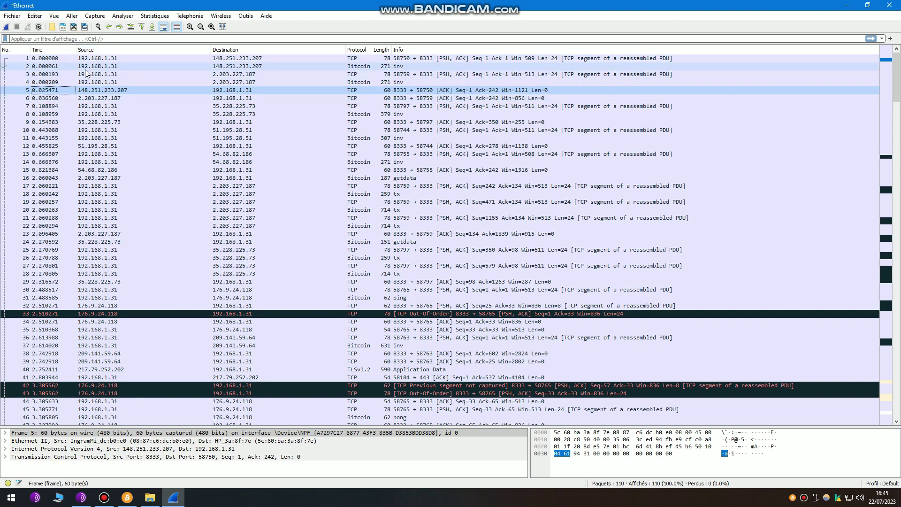
left_click(83, 68)
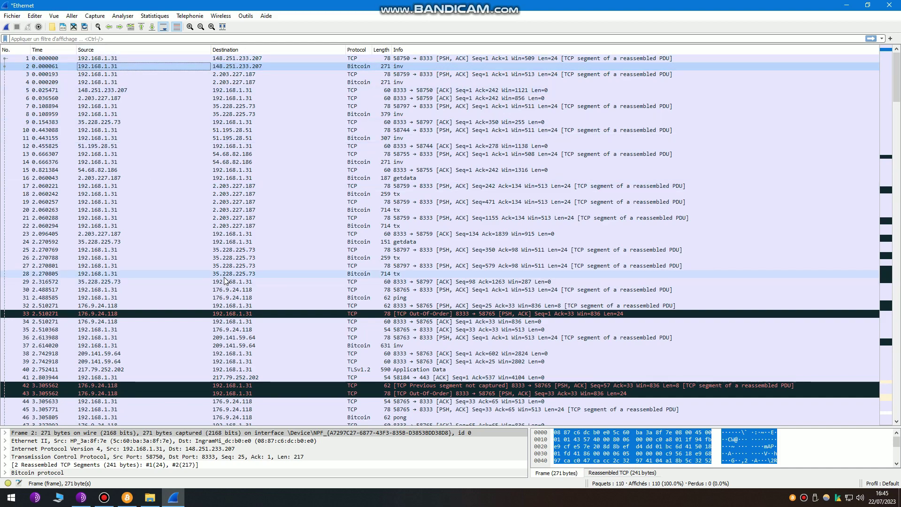
left_click(128, 497)
left_click_drag(266, 245, 158, 242)
left_click(215, 245)
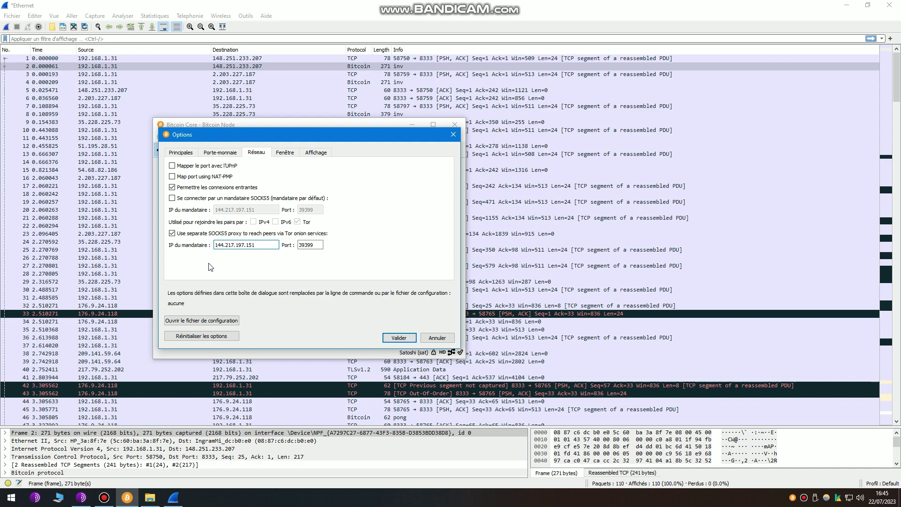
Cancel Bitcoin Core's options dialog and quit Wireshark
left_click(436, 339)
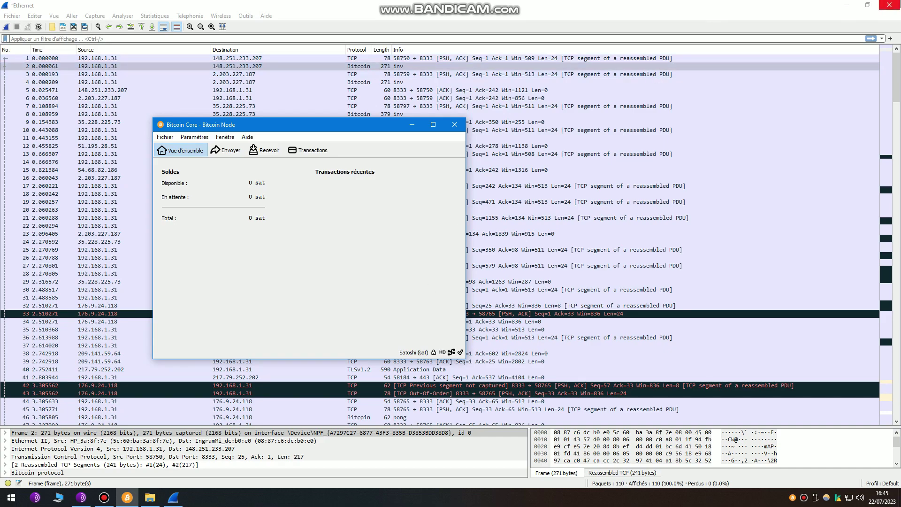
left_click(889, 5)
left_click(497, 265)
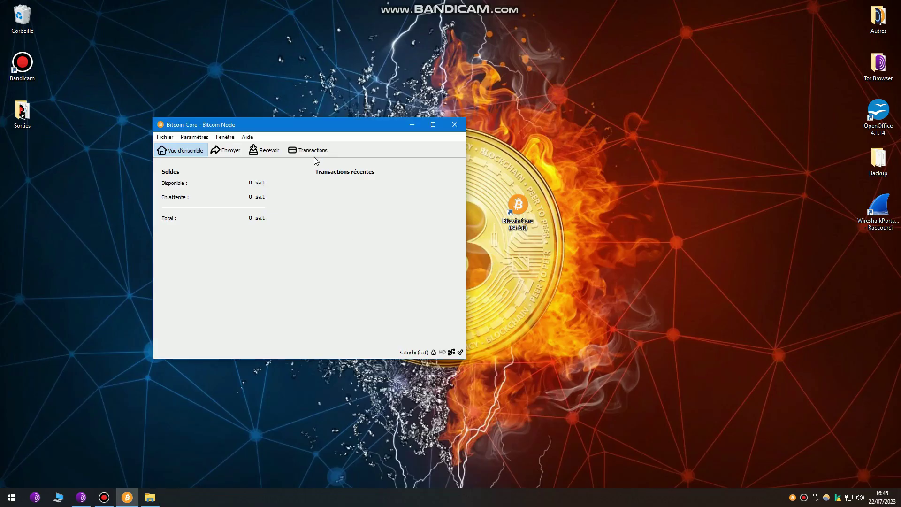
Open Bitcoin Core's node window from the peer list, show its general information and highlight the number of connections
left_click(221, 137)
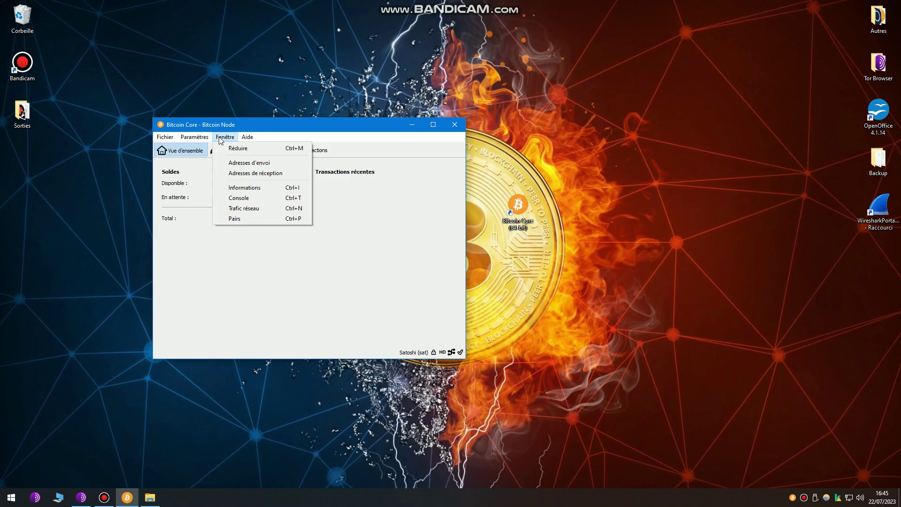
left_click(245, 218)
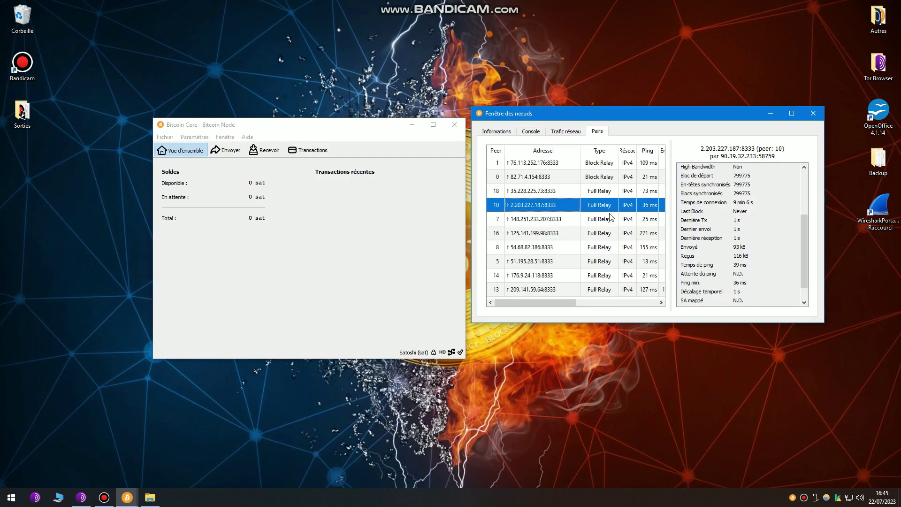
left_click(498, 132)
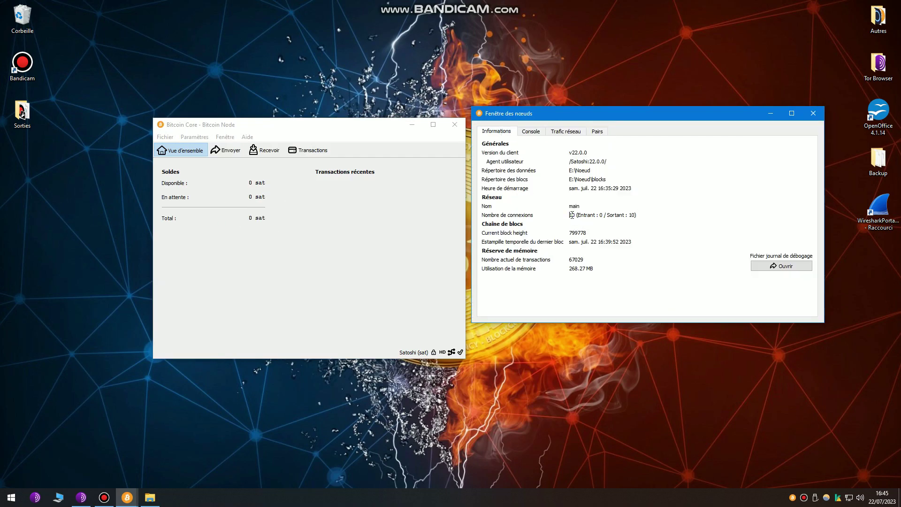
left_click_drag(570, 215, 646, 216)
left_click(646, 216)
Switch to Tor Browser and search the web for "carte noeud"
left_click(82, 497)
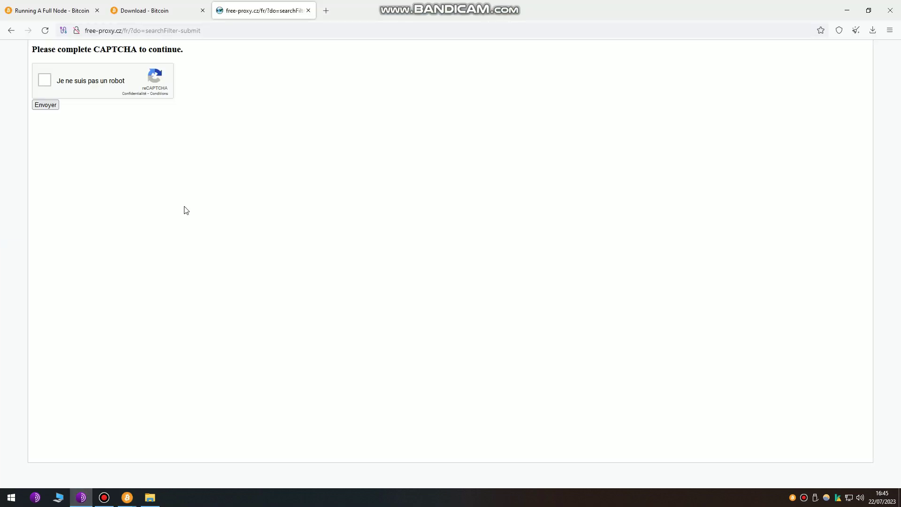
left_click(252, 31)
type("carte noeud")
key("Return")
Search the web for "bitnodes" instead and open the Reachable Bitcoin Nodes page on bitnodes.io
triple_click(312, 62)
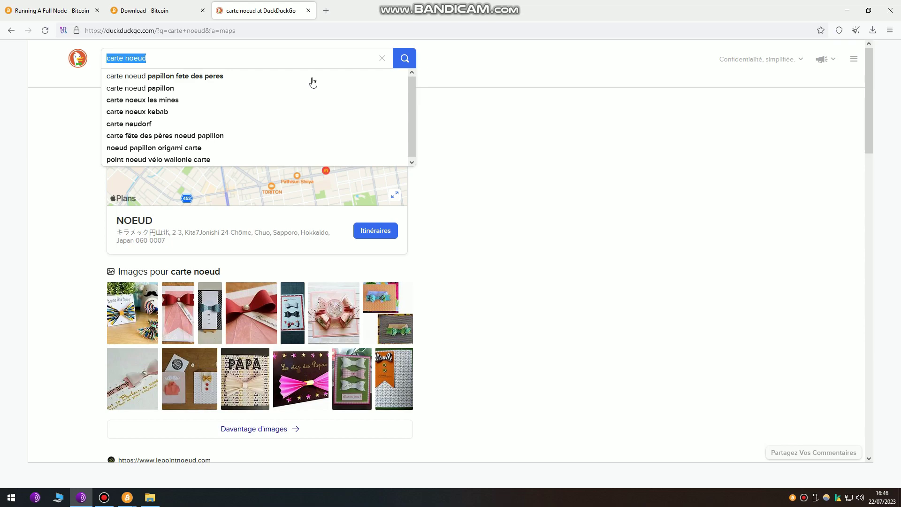
type("bit")
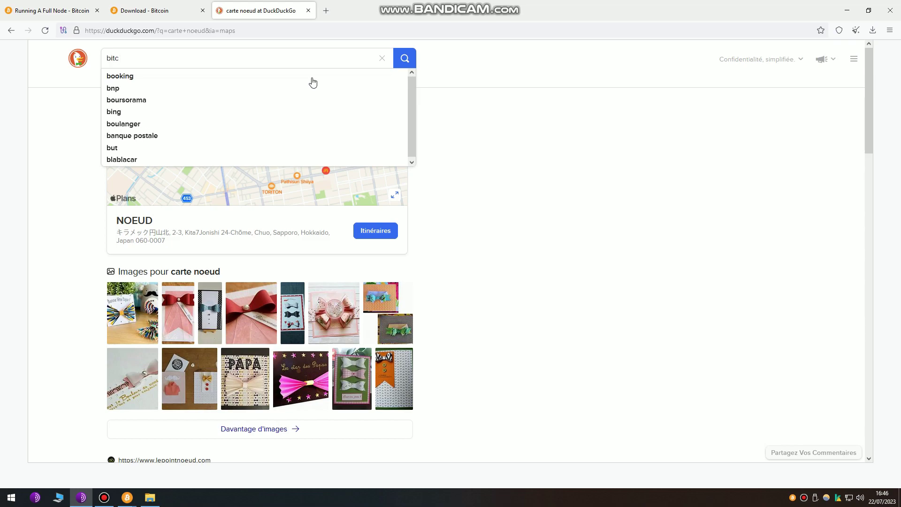
type("nodes")
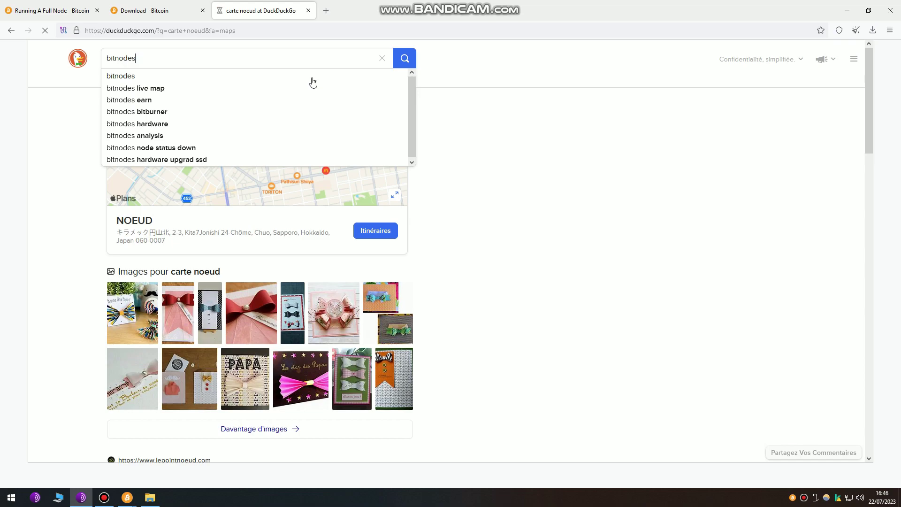
left_click(313, 82)
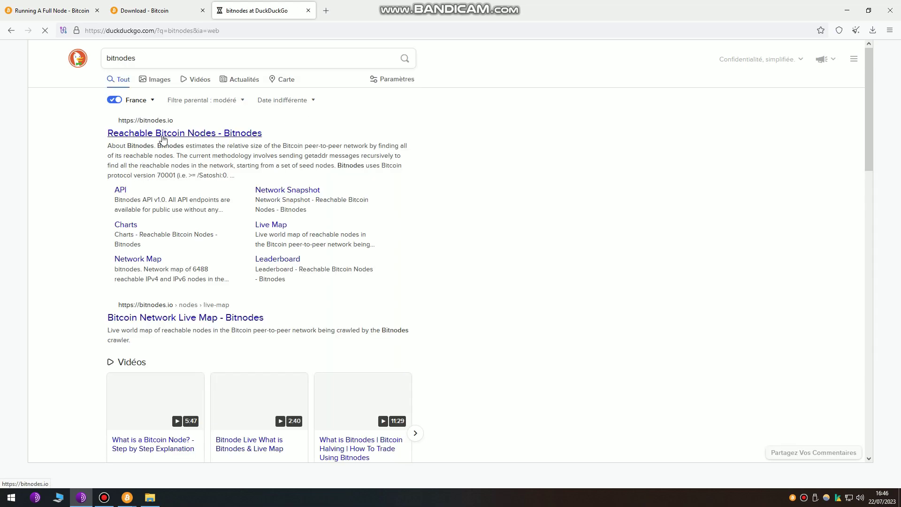
left_click(162, 137)
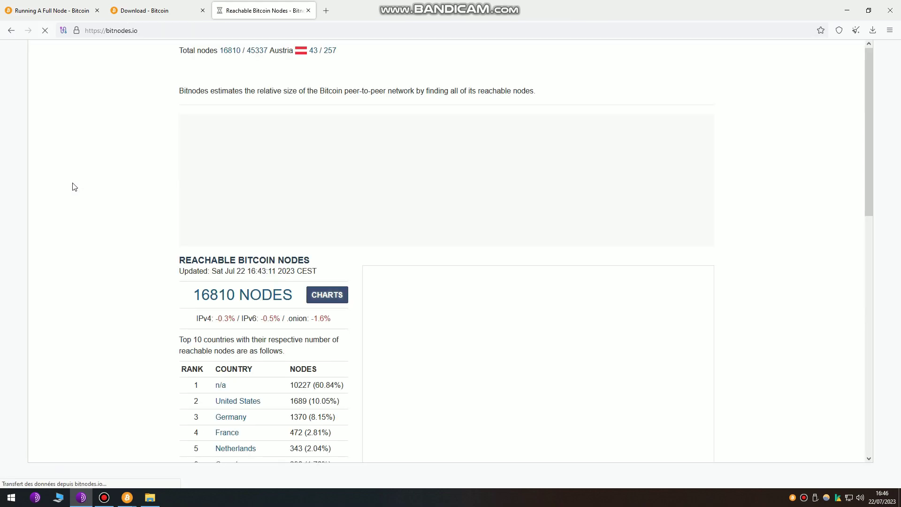
Accept the Bitnodes data consent request and examine the address and port fields of the Join the Network node check
scroll(108, 258, "down", 6)
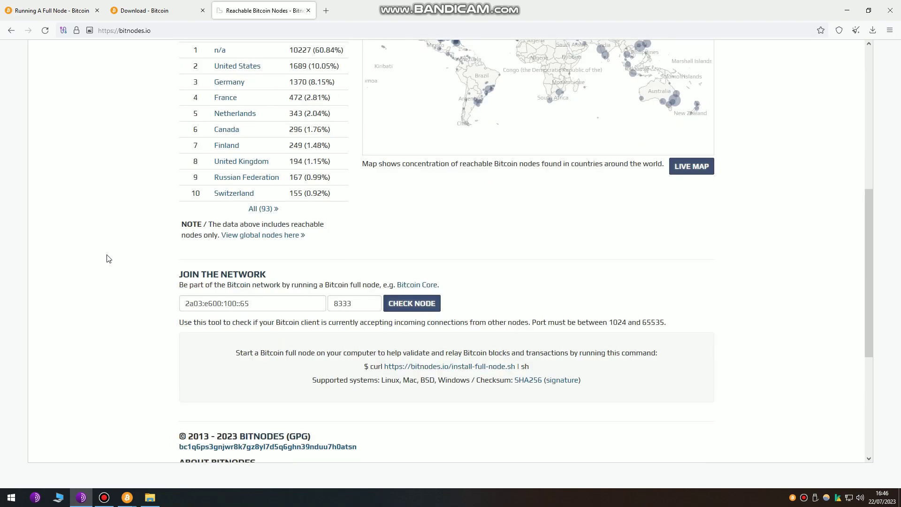
left_click_drag(202, 303, 306, 305)
left_click(298, 304)
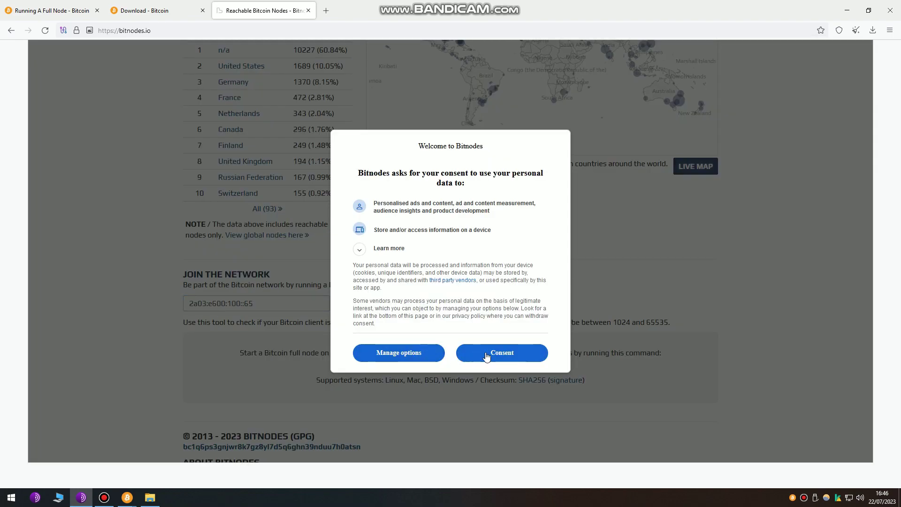
left_click(475, 354)
left_click_drag(250, 304, 180, 304)
key("Tab")
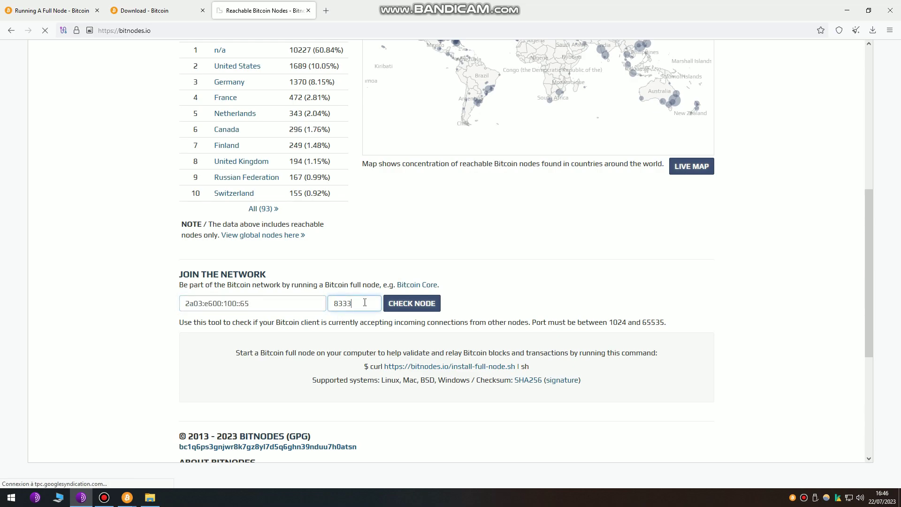
Collapse the banner ad on Bitnodes, open the live map of reachable nodes and dismiss the full-page ad
scroll(191, 296, "up", 2)
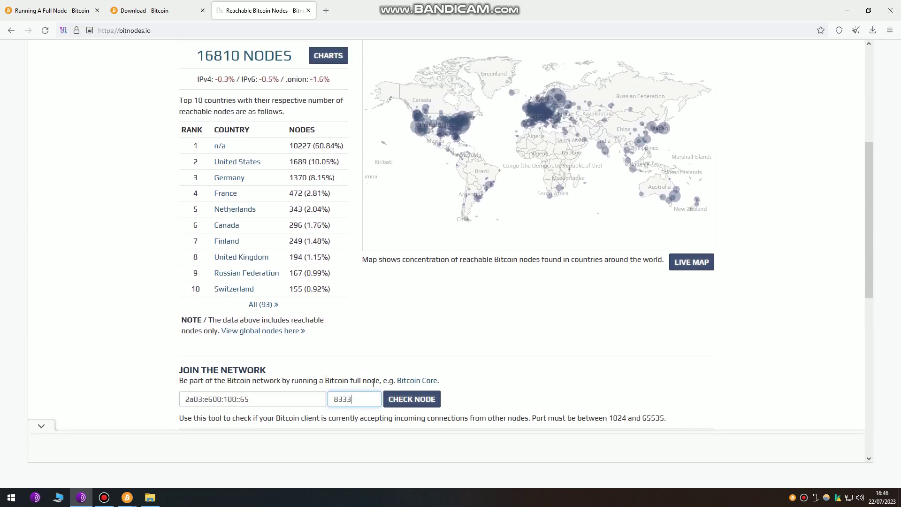
scroll(338, 355, "up", 2)
scroll(337, 356, "up", 3)
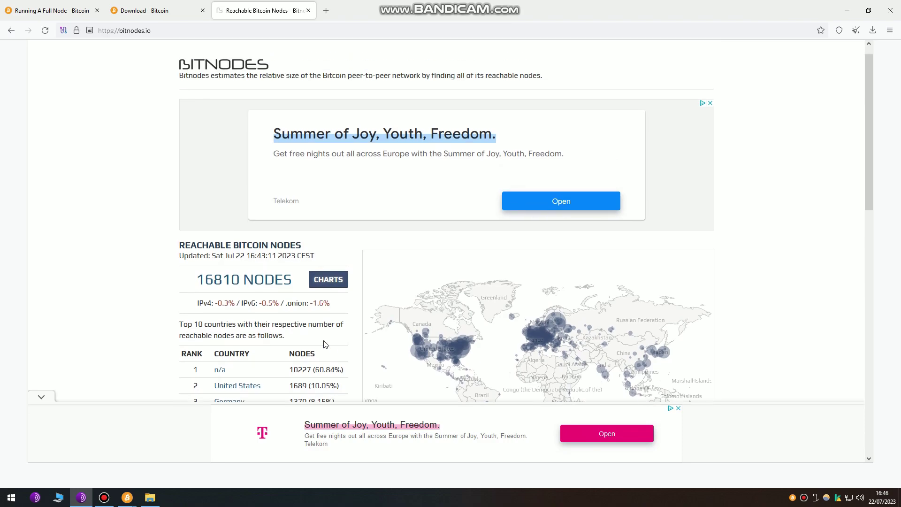
left_click(41, 397)
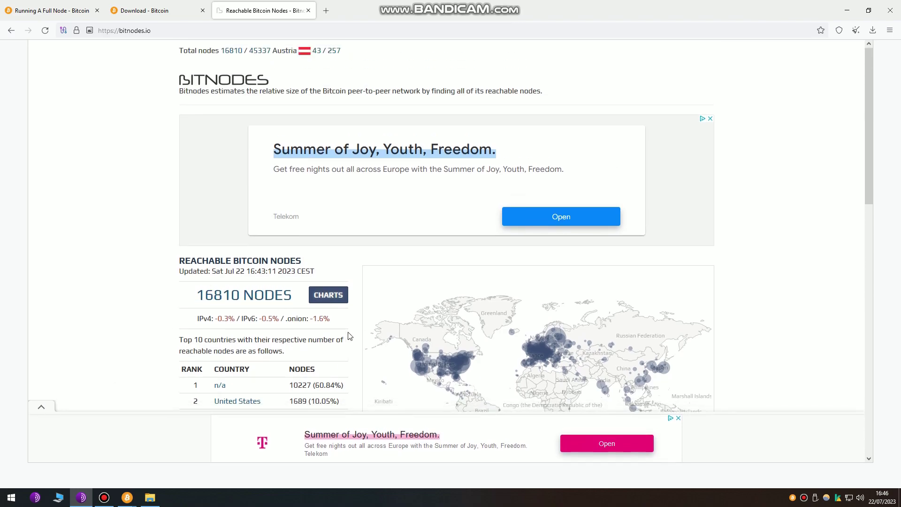
scroll(378, 336, "down", 3)
left_click(672, 366)
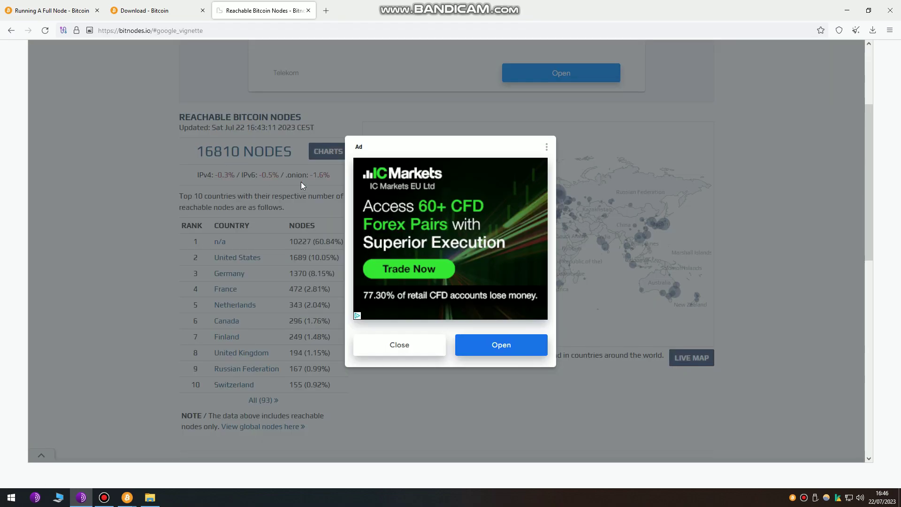
left_click(411, 345)
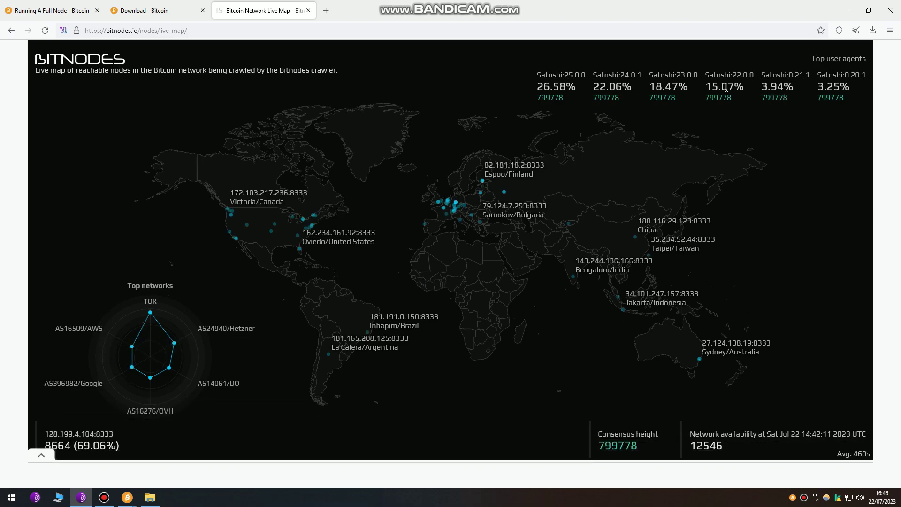
Examine the live map, highlighting the share of Satoshi:22.0.0 nodes and checking the top networks chart
left_click_drag(719, 87, 707, 86)
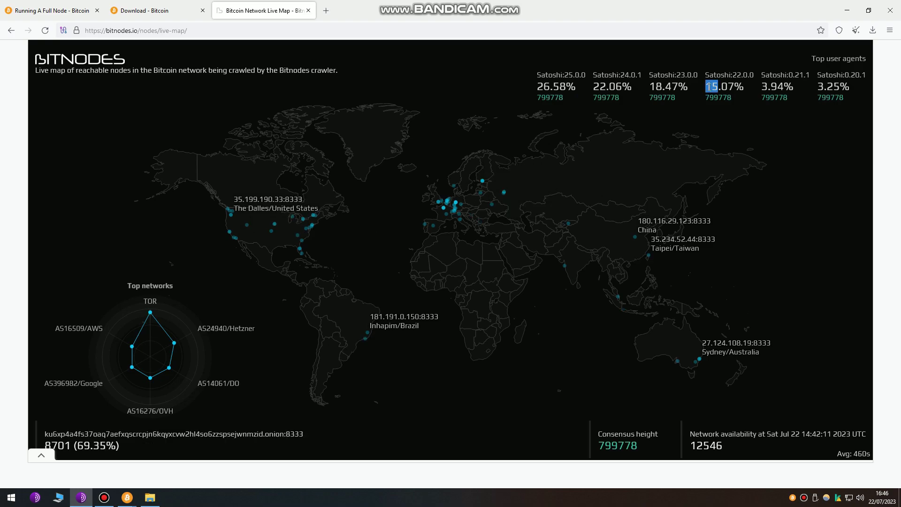
left_click(725, 86)
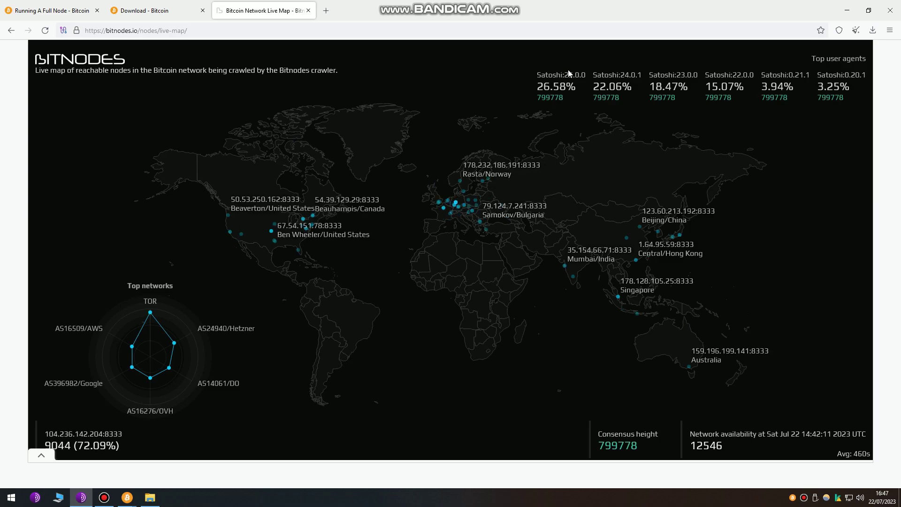
mouse_move(150, 312)
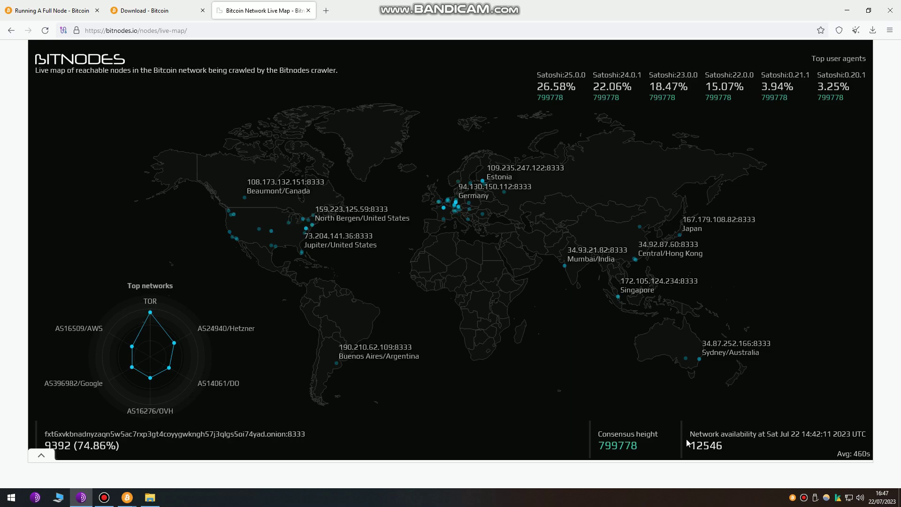
Return to the reachable nodes page and highlight the n/a and Canada entries in the top 10 countries table
left_click(11, 31)
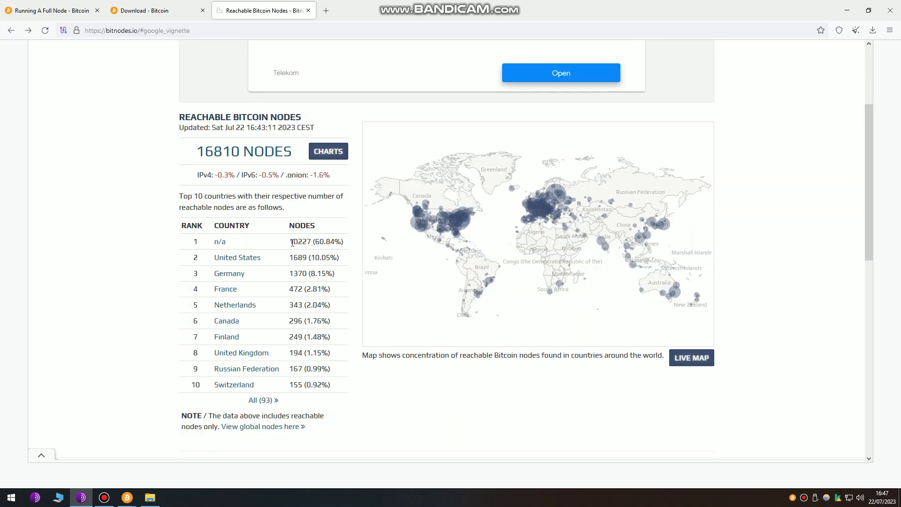
left_click_drag(292, 242, 353, 247)
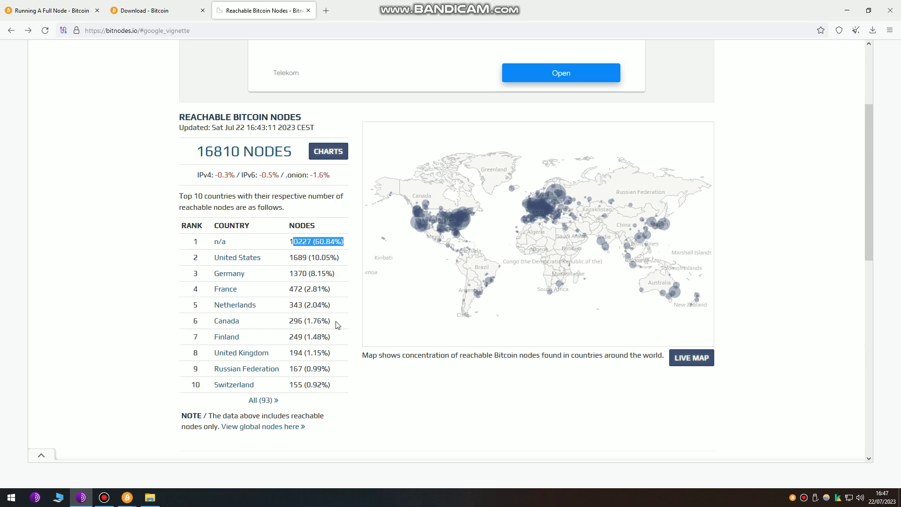
left_click_drag(333, 323, 203, 319)
left_click(155, 351)
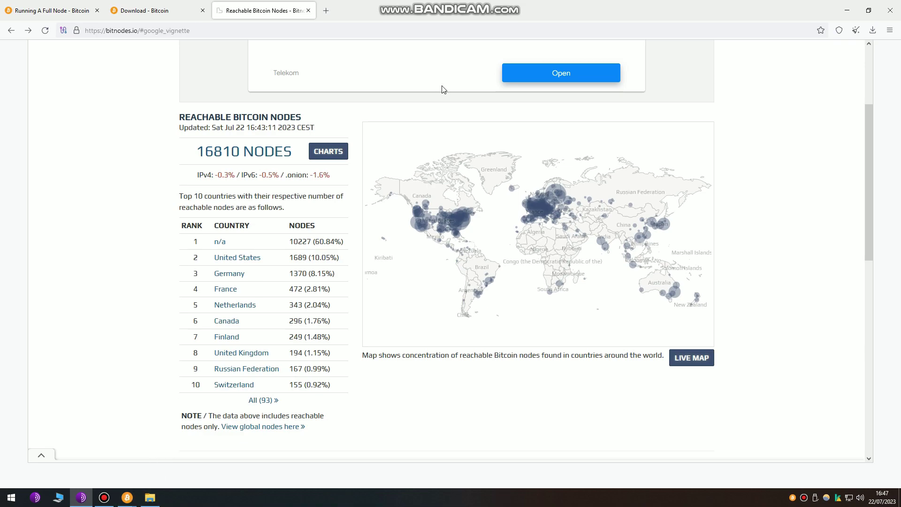
Minimize the browser, close the node window and move Bitcoin Core's main window clear of the middle of the desktop
left_click(847, 10)
left_click_drag(555, 118, 557, 142)
left_click(817, 137)
left_click_drag(285, 124, 139, 146)
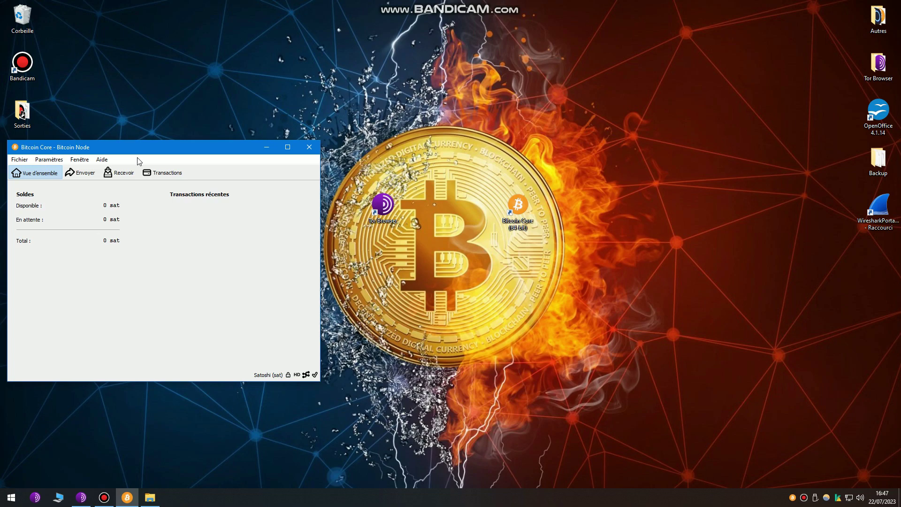
left_click(103, 497)
Open the Noeud folder on drive Node (E:) in File Explorer and check the drive's used and free space in its properties
left_click(149, 498)
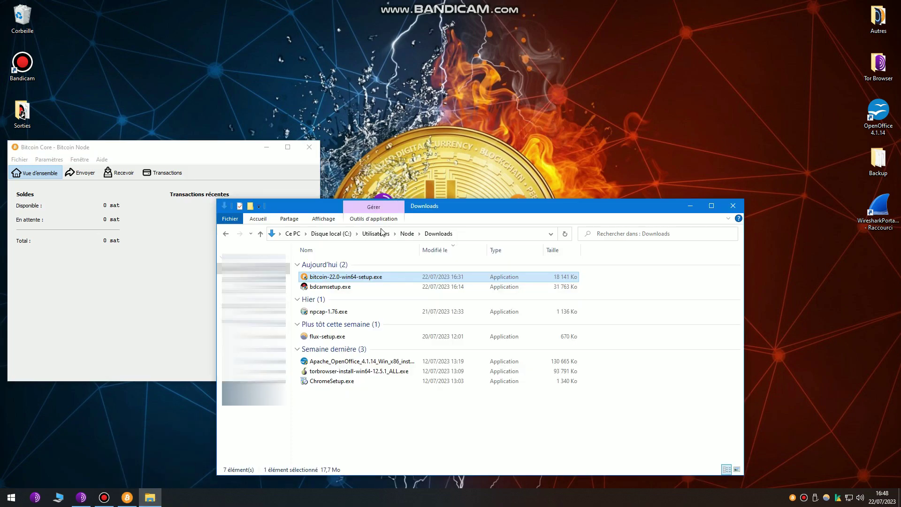
left_click(253, 291)
double_click(332, 264)
right_click(225, 292)
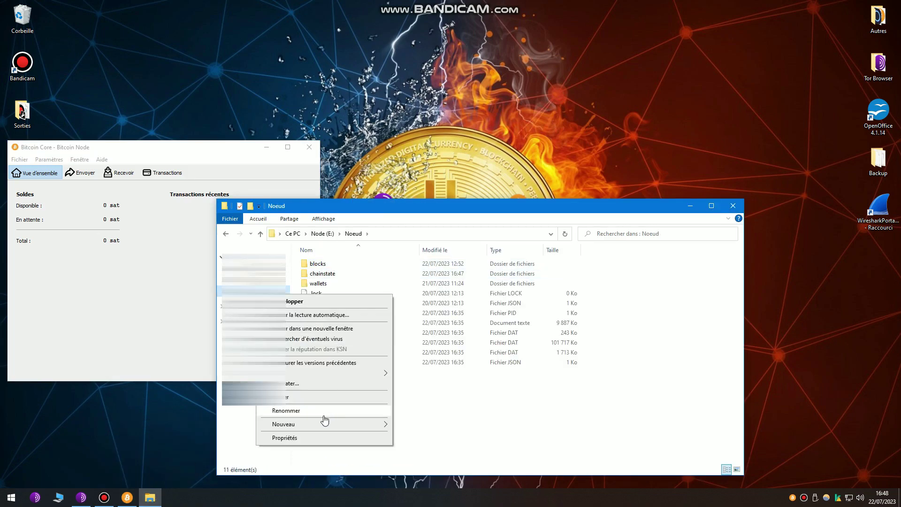
left_click(310, 440)
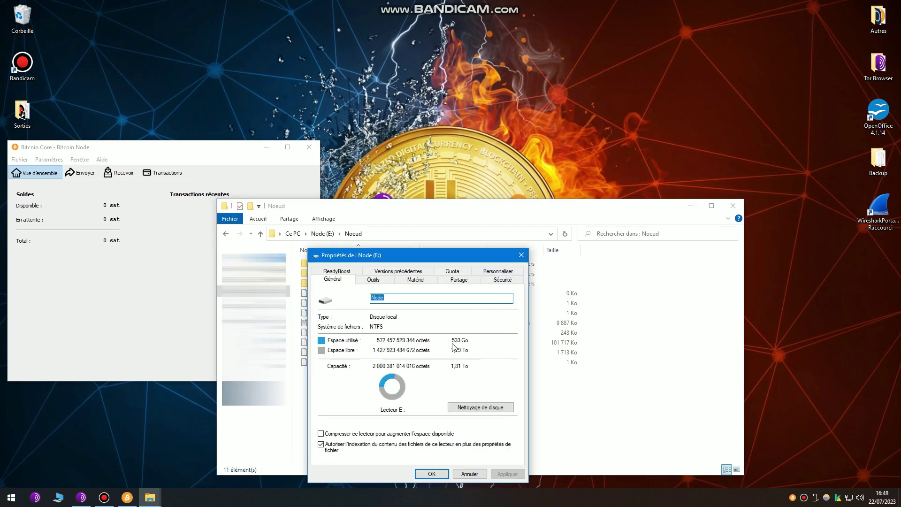
left_click(519, 257)
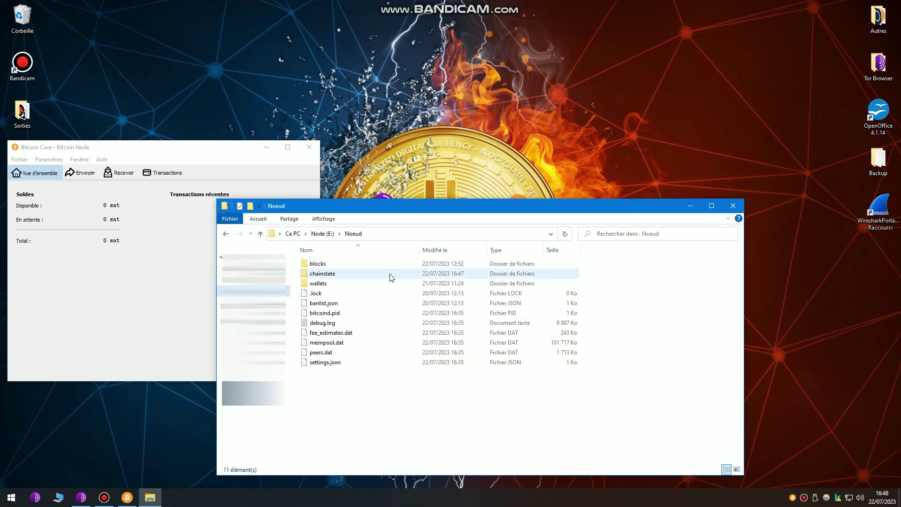
Open the Bitcoin Node folder inside wallets and select the wallet.dat file
double_click(335, 283)
double_click(327, 270)
left_click(313, 296)
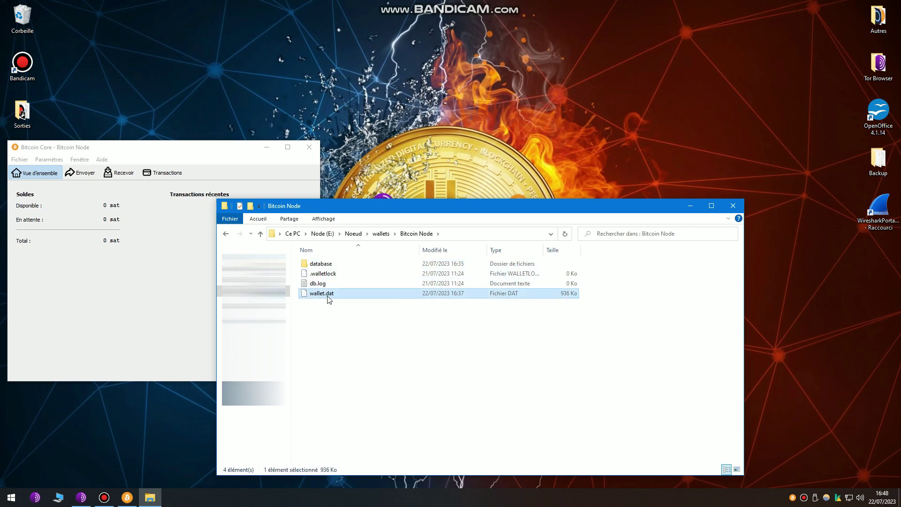
Open Bitcoin Core's wallet backup dialog to view where the wallet can be saved, and close it without saving
left_click(22, 160)
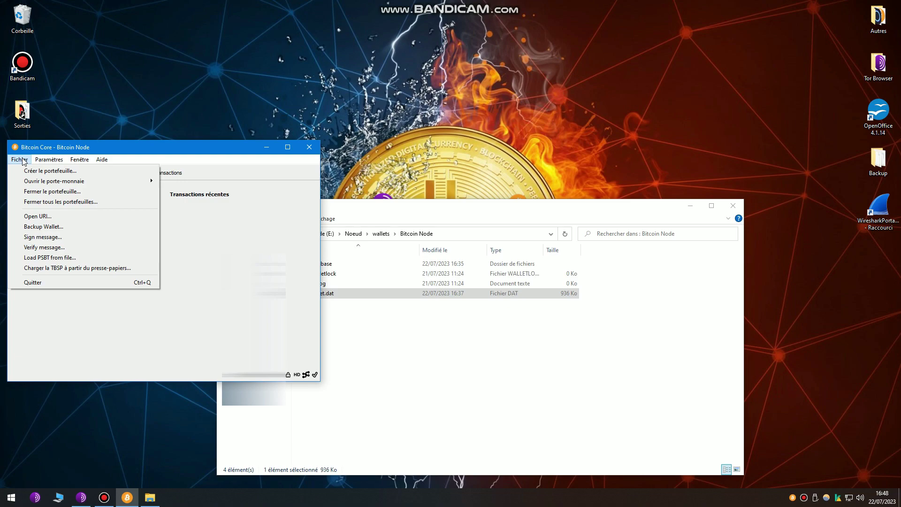
left_click(61, 226)
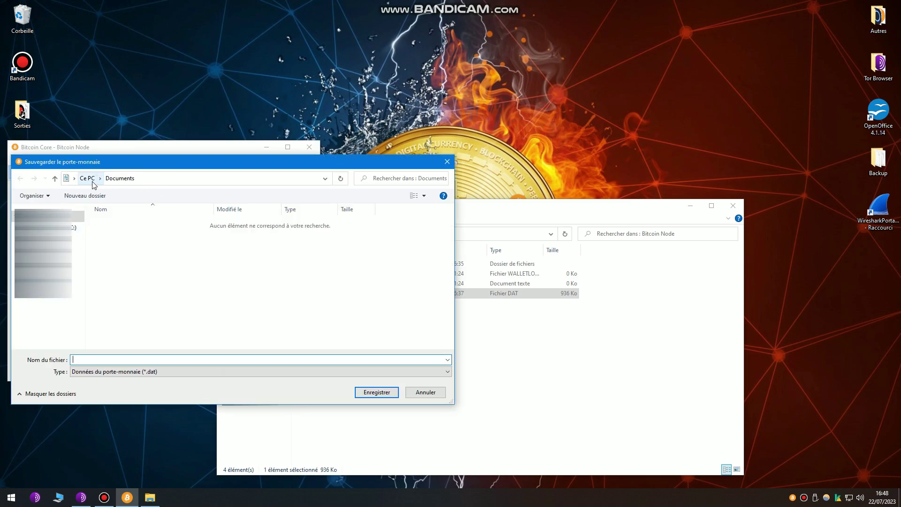
left_click(66, 178)
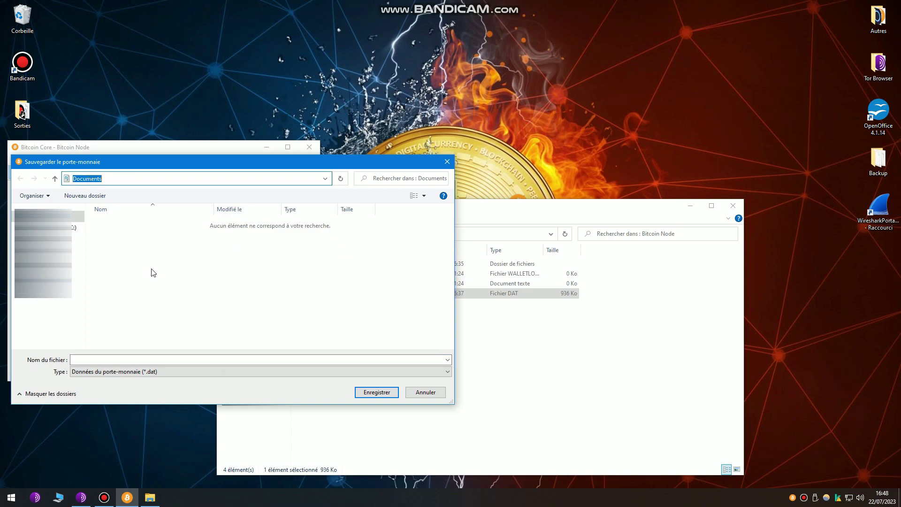
left_click(447, 163)
left_click(398, 219)
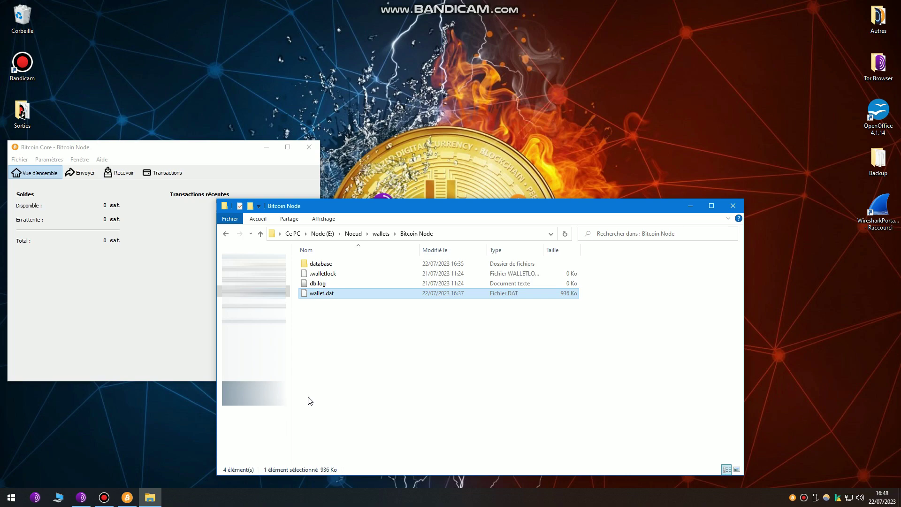
Move wallet.dat from the Bitcoin Node folder to the desktop and back into the folder
left_click(323, 296)
left_click(364, 318)
left_click(323, 293)
left_click_drag(348, 295, 413, 139)
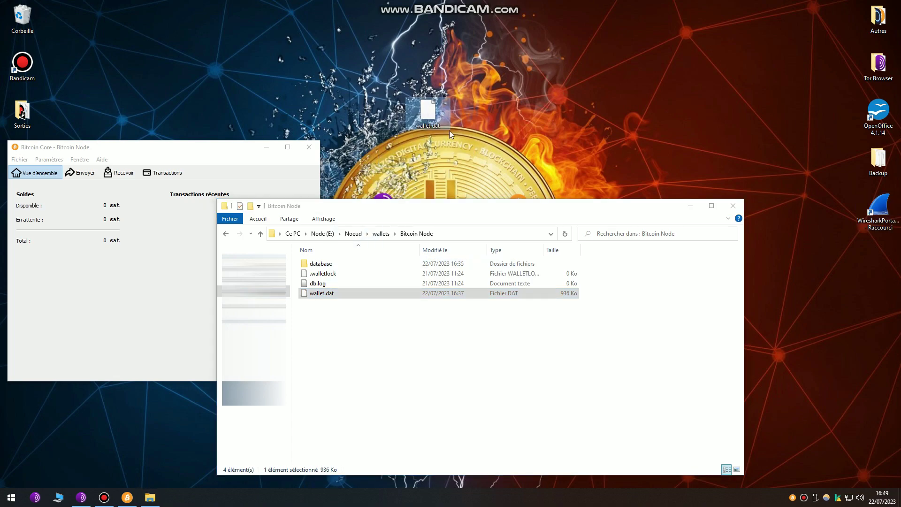
left_click(342, 299)
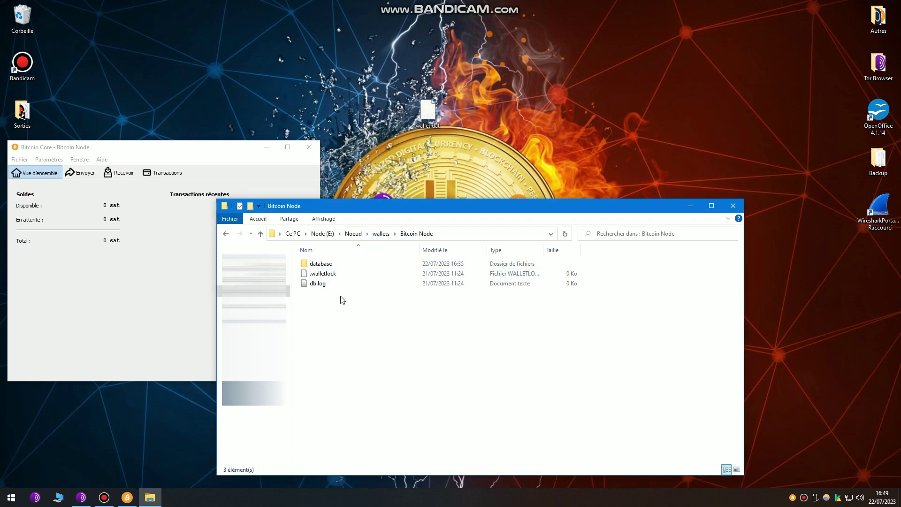
left_click_drag(427, 111, 369, 349)
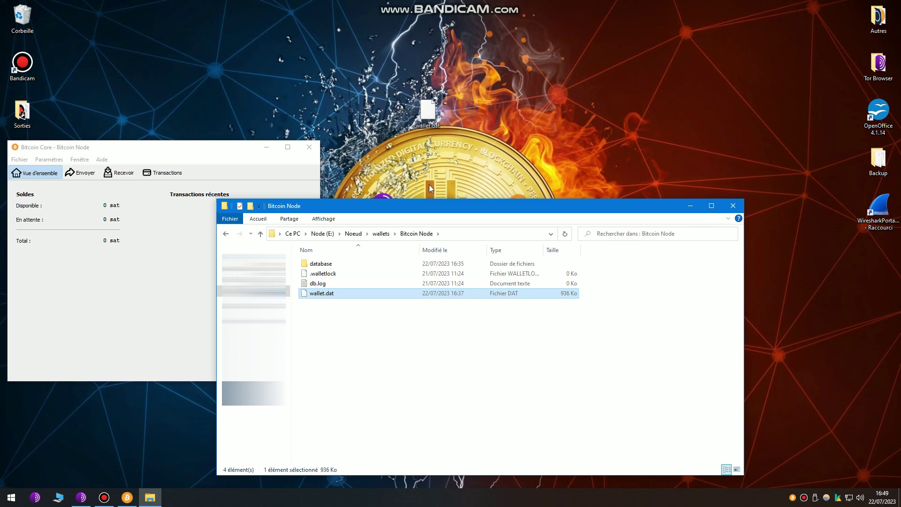
left_click(415, 114)
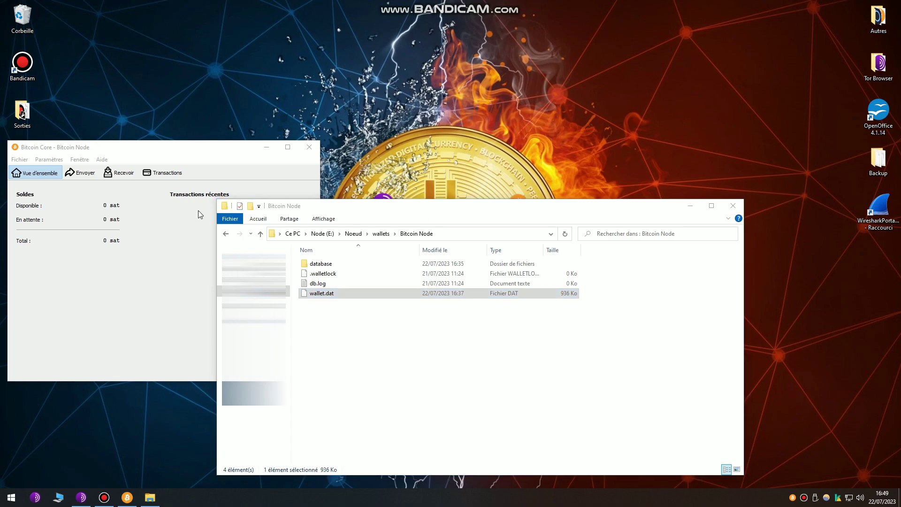
left_click(189, 166)
left_click(337, 294)
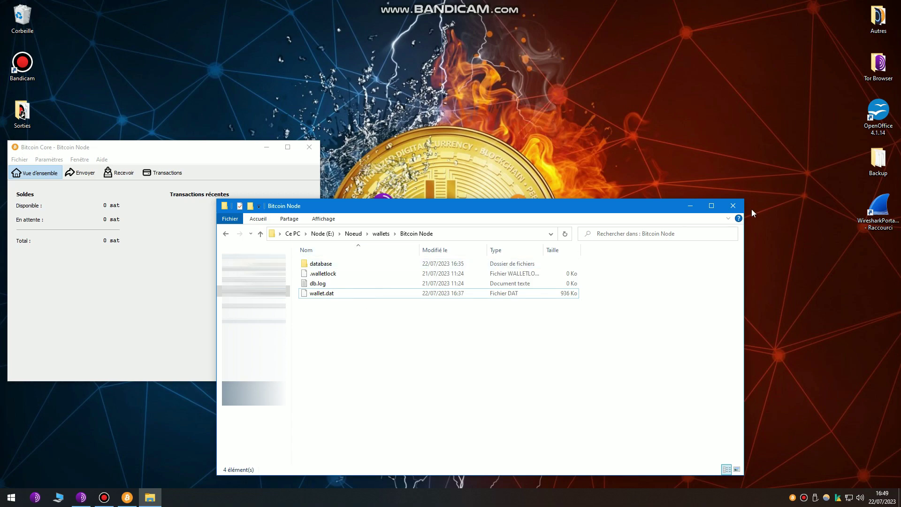
Close the Bitcoin Node folder window and view Bitcoin Core's main options without changing them
left_click(733, 205)
left_click_drag(197, 147, 534, 86)
left_click(399, 90)
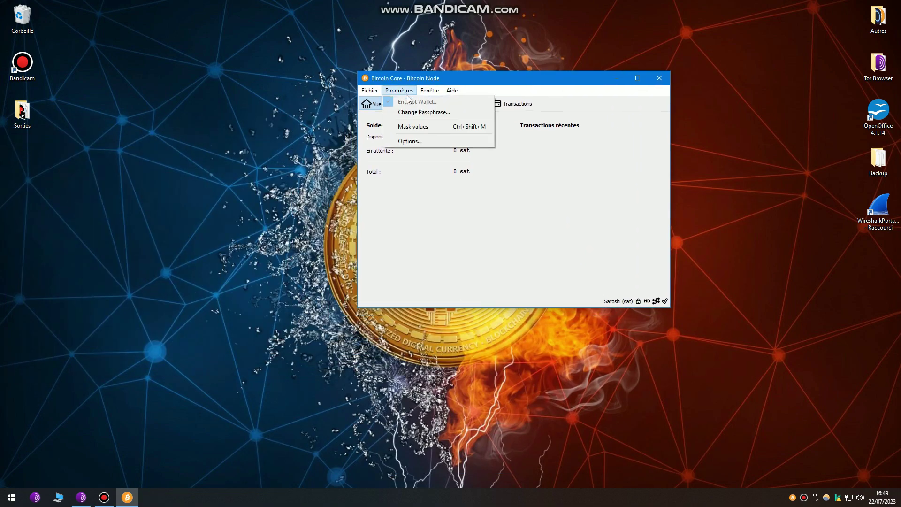
left_click(409, 141)
left_click_drag(484, 85, 599, 135)
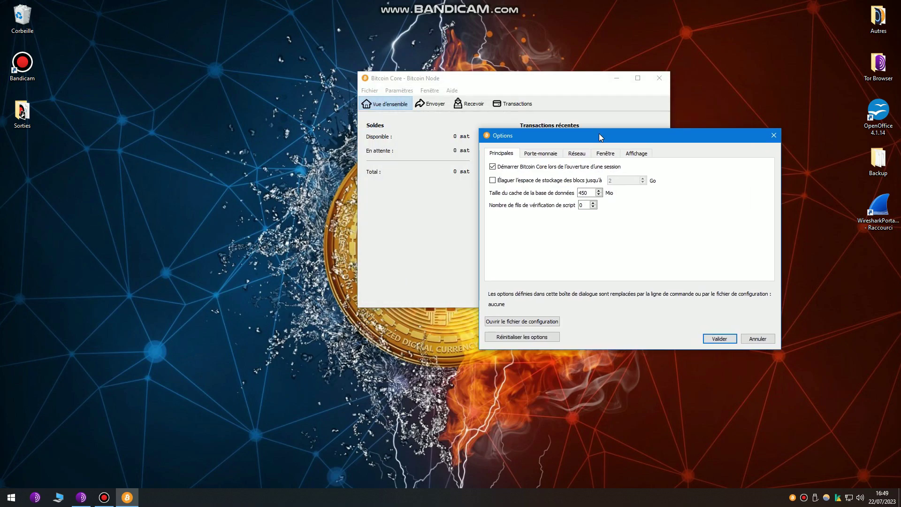
left_click(771, 139)
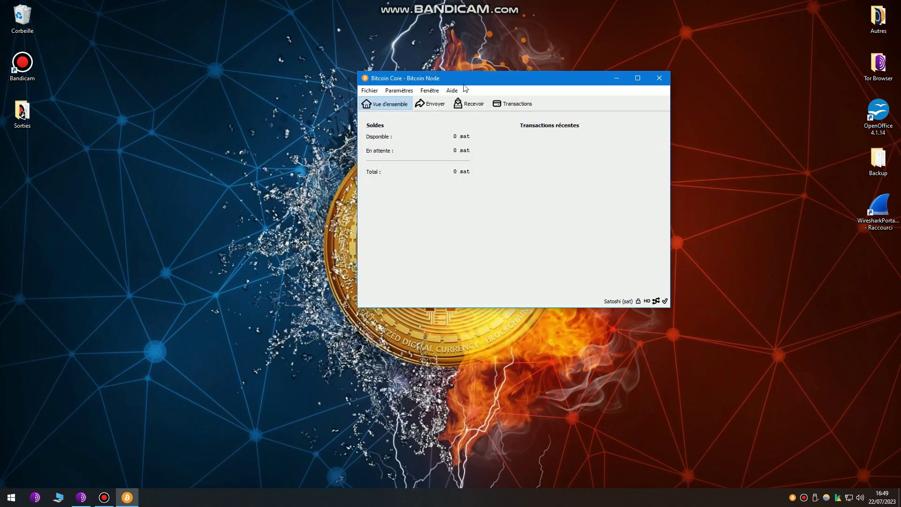
Open the node information window and place it beside Bitcoin Core's main window
left_click(429, 89)
left_click(449, 139)
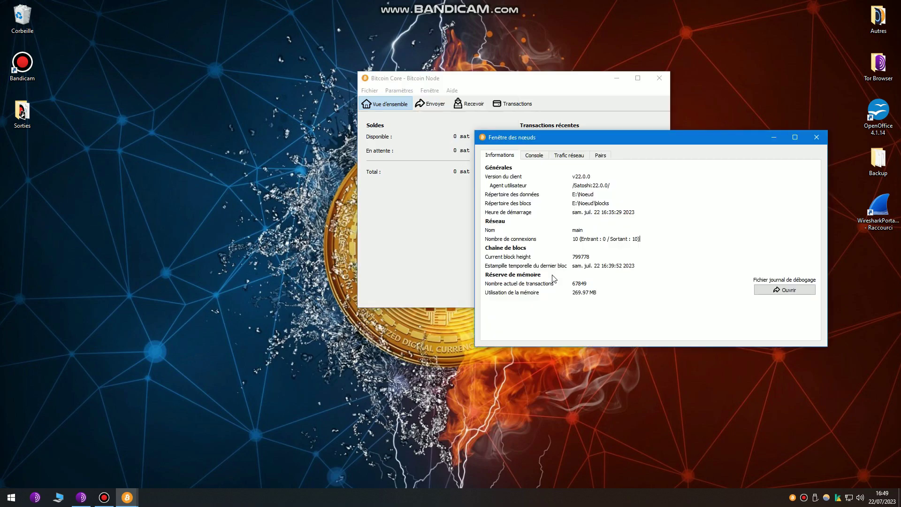
left_click_drag(579, 145, 587, 152)
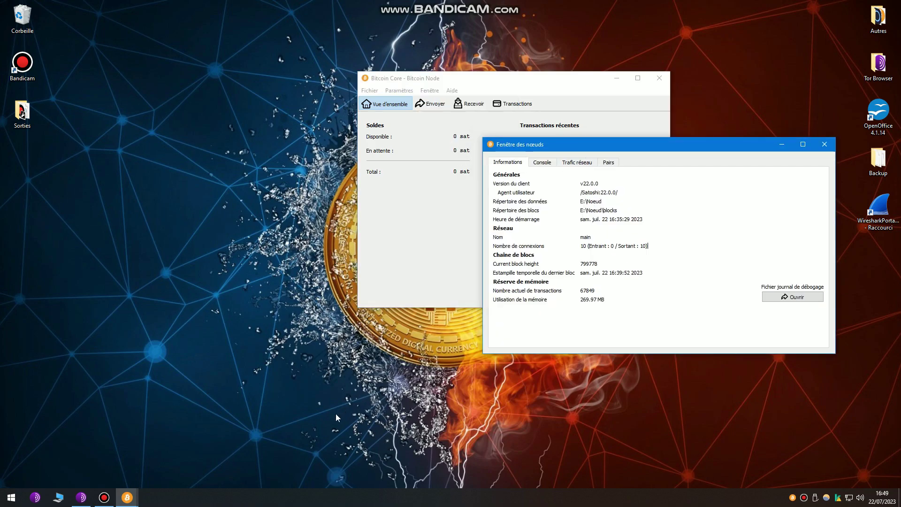
Open Task Manager and examine the Bitcoin Core process's memory use and the computer's processor and memory performance
right_click(221, 505)
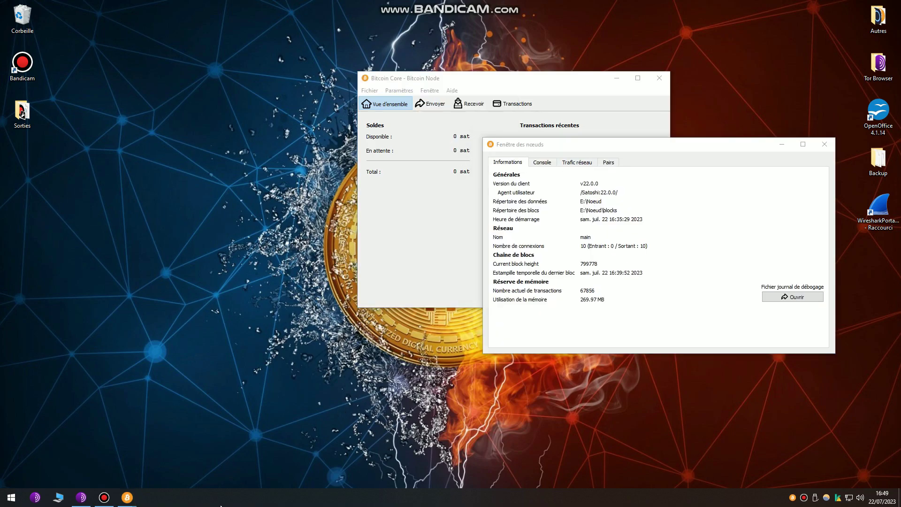
left_click(260, 458)
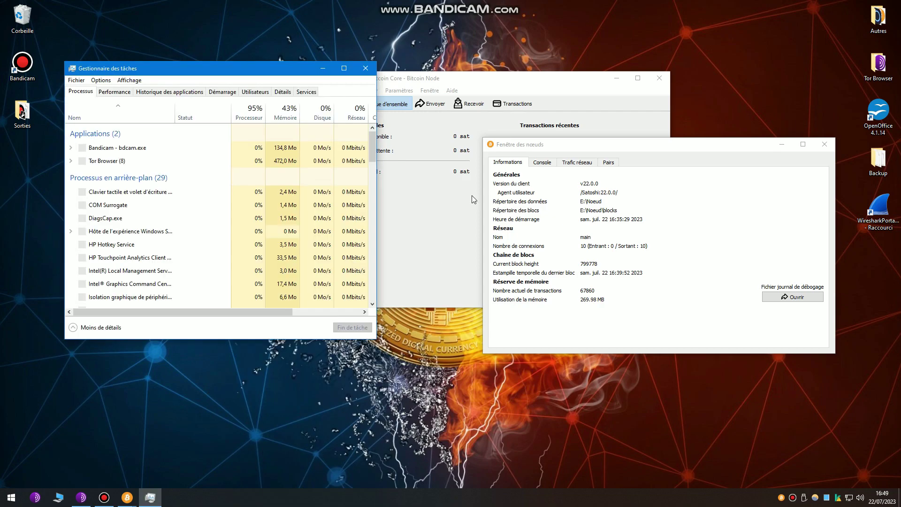
left_click_drag(165, 71, 181, 130)
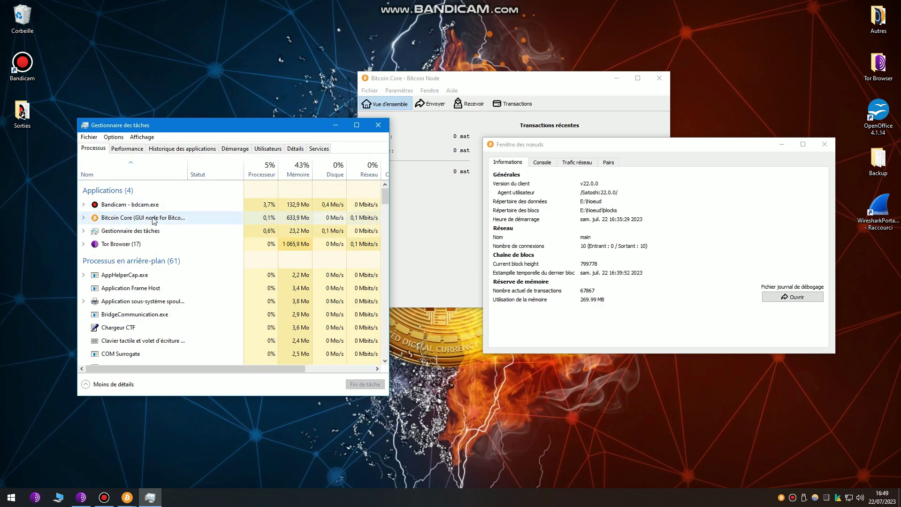
left_click(296, 222)
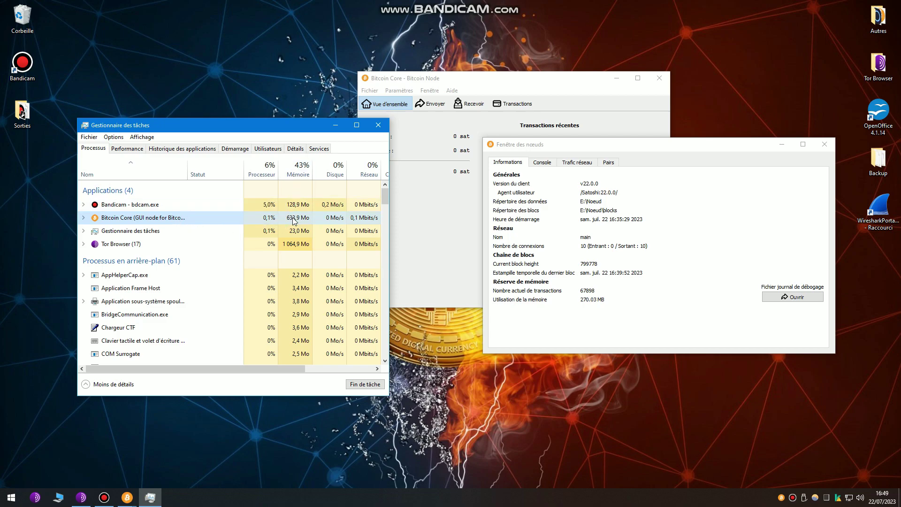
left_click(126, 148)
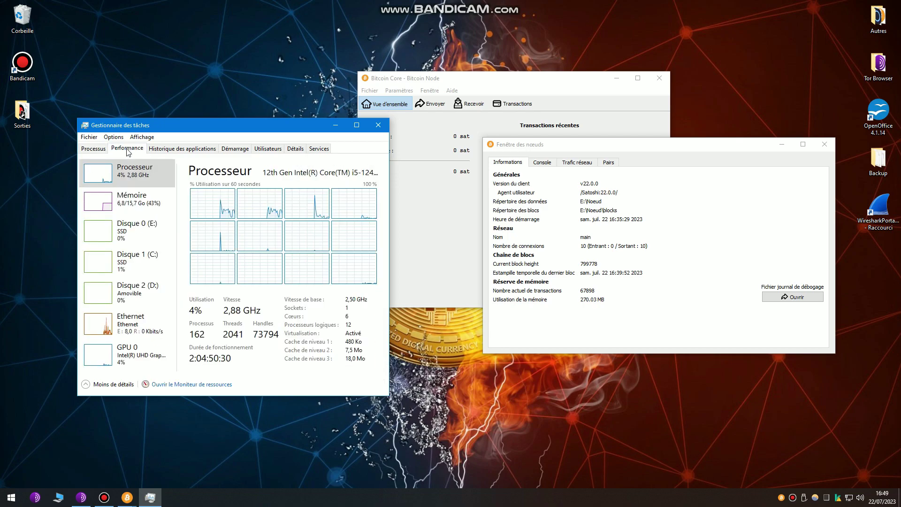
left_click(133, 198)
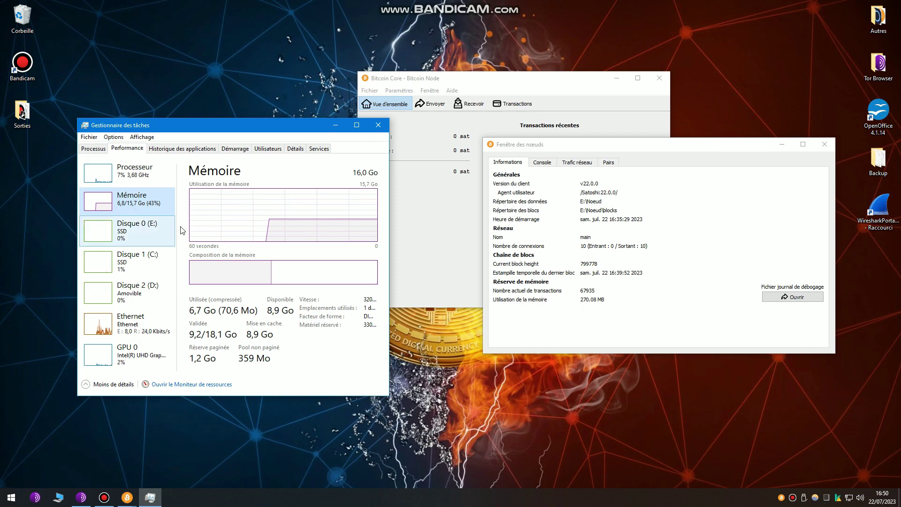
Check Tor Browser's memory use in the process list and close the browser with the Bitnodes page
left_click(89, 149)
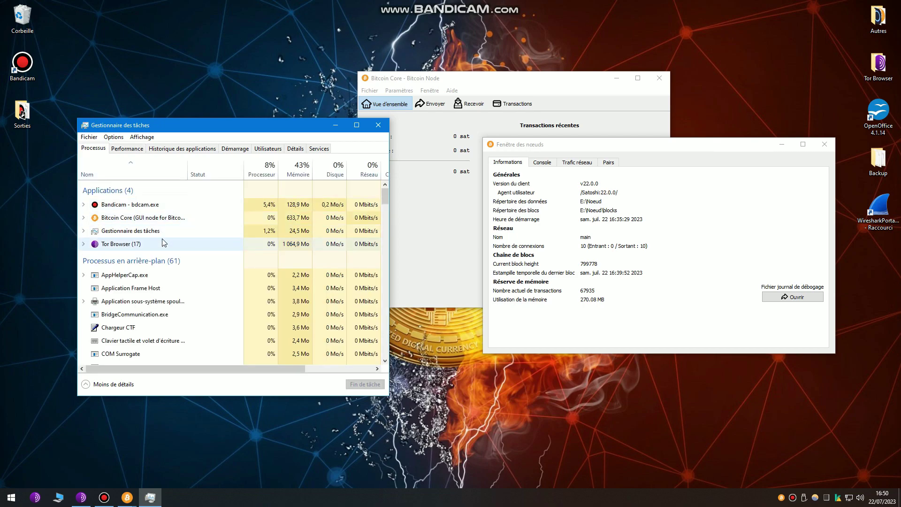
left_click(286, 249)
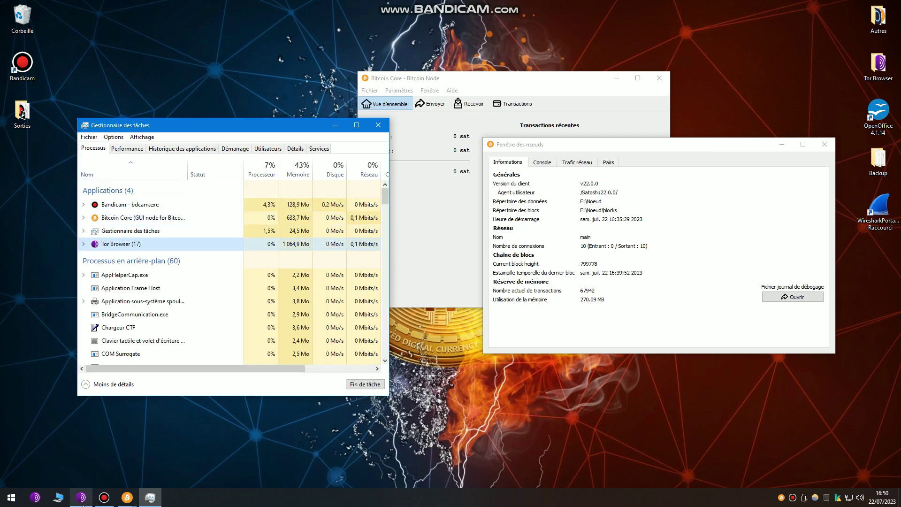
left_click(81, 498)
left_click(82, 506)
left_click(81, 505)
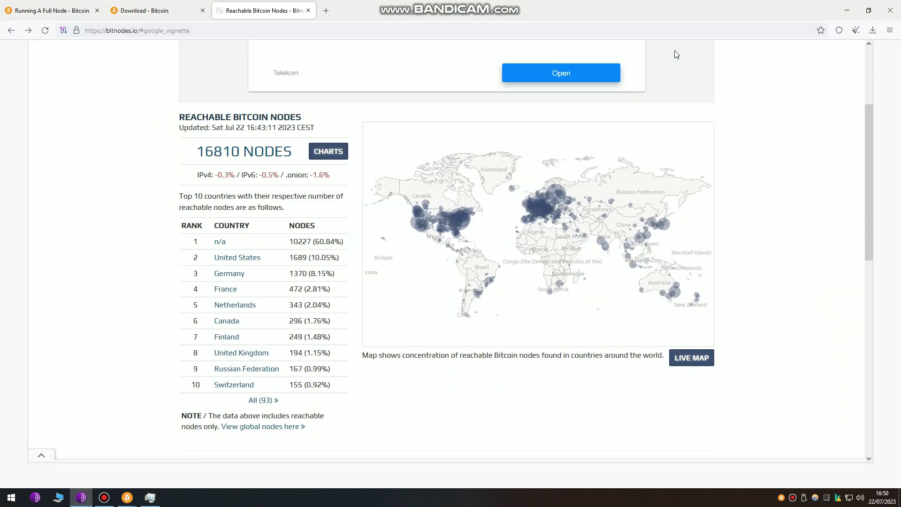
left_click(890, 9)
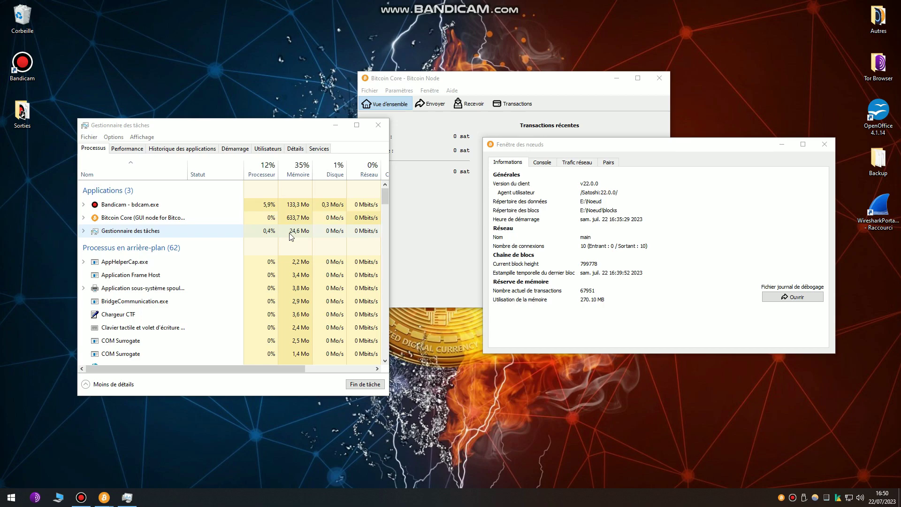
Examine the resource use of Bandicam and Bitcoin Core and the processor, Disque 1 (C:) and Ethernet performance in Task Manager
left_click(179, 207)
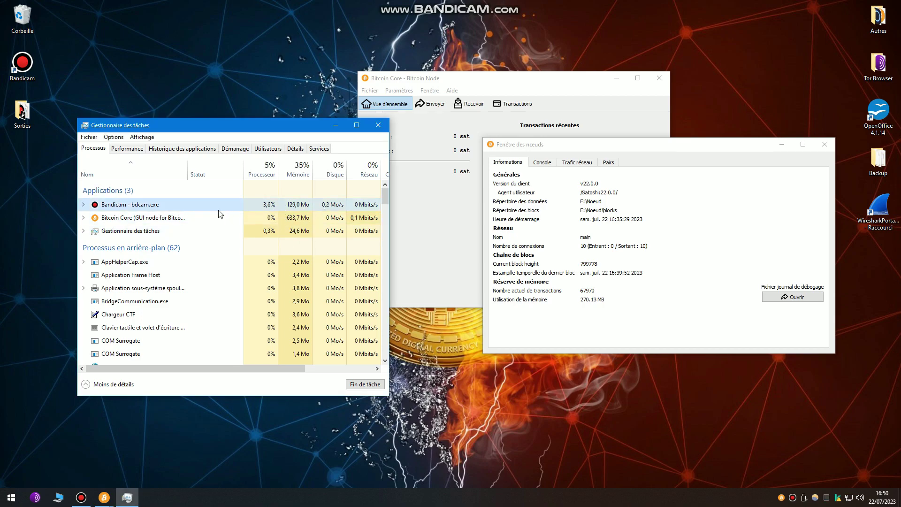
left_click(305, 221)
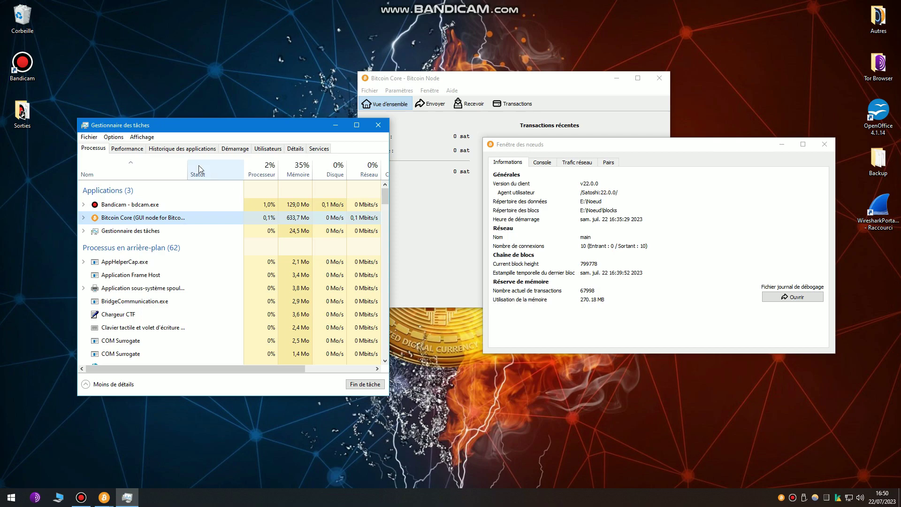
left_click(142, 149)
left_click(139, 182)
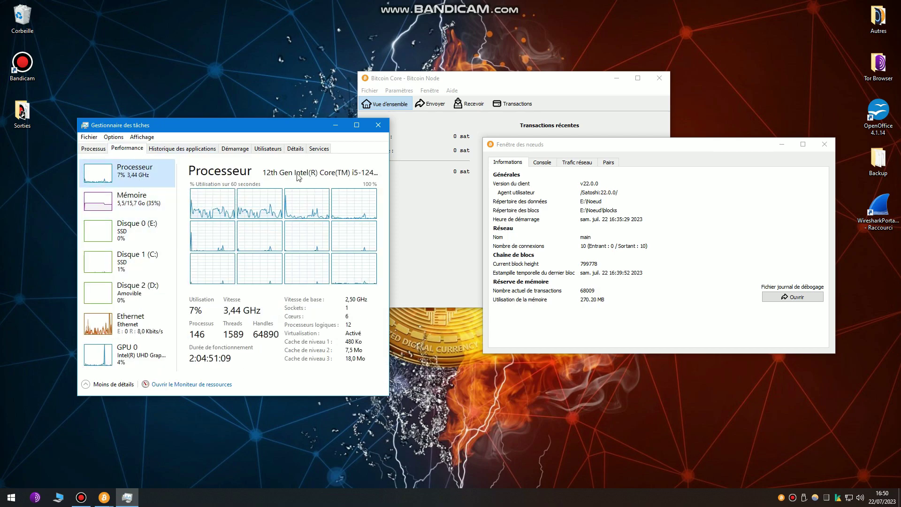
left_click(135, 269)
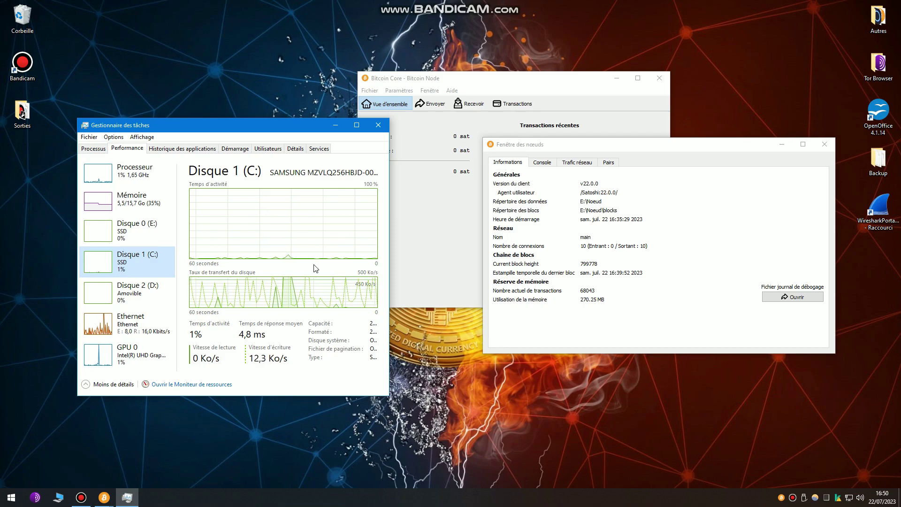
left_click(132, 326)
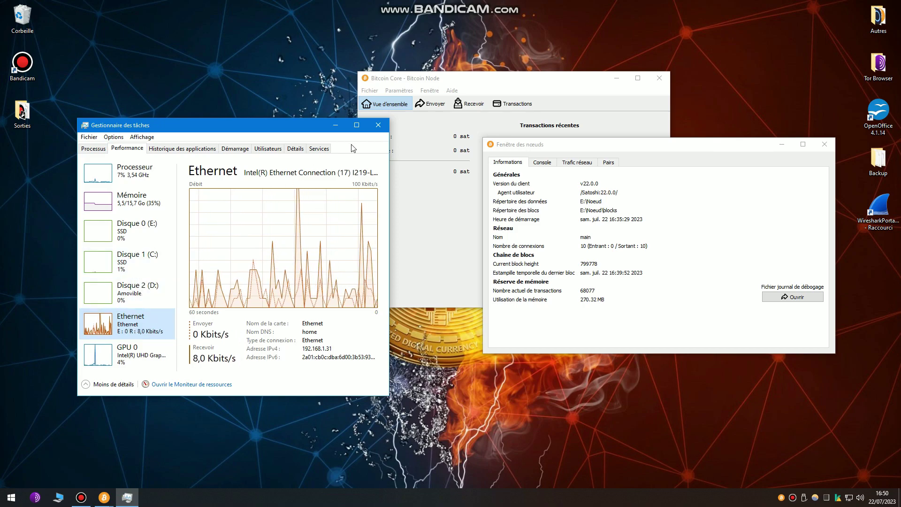
left_click(382, 130)
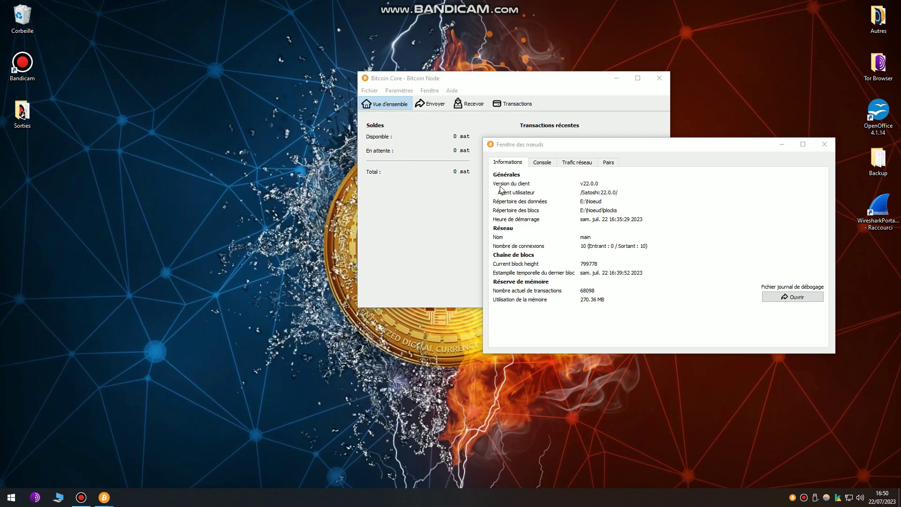
Close the node information window and shut down Bitcoin Core
left_click(600, 143)
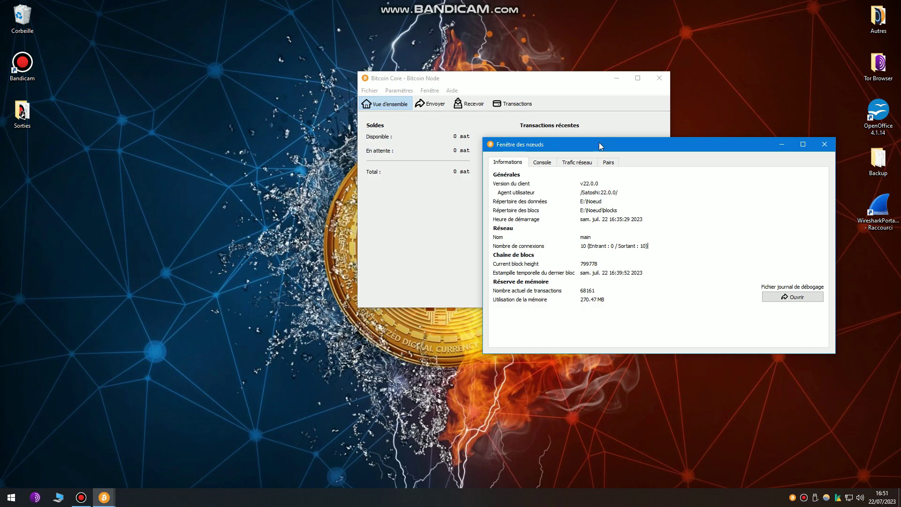
left_click(826, 145)
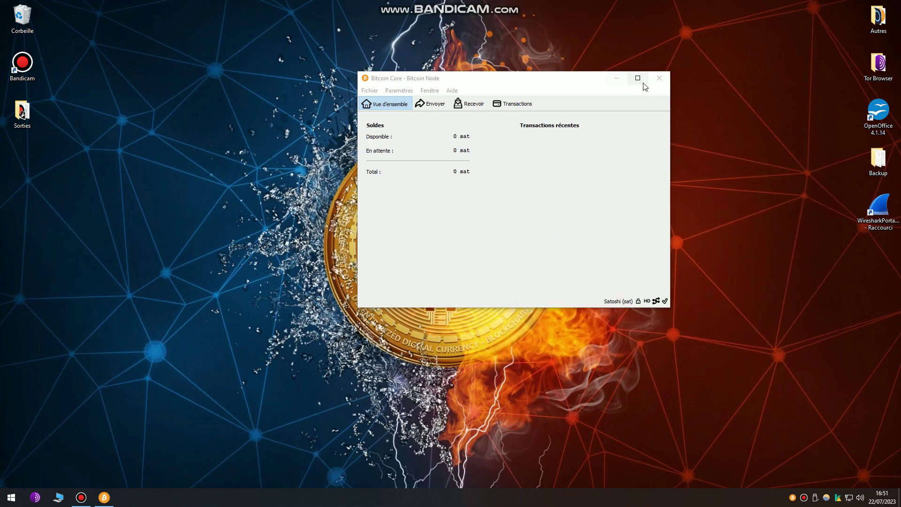
left_click_drag(589, 83, 236, 162)
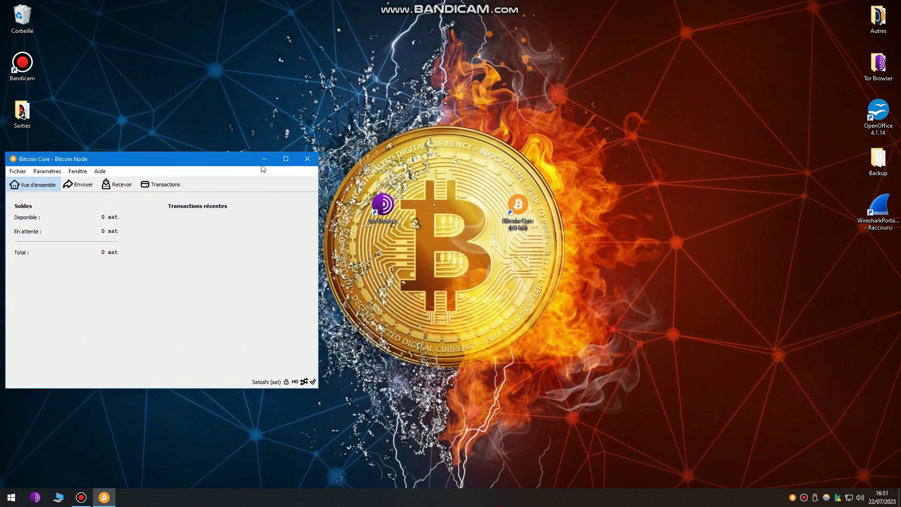
left_click(308, 156)
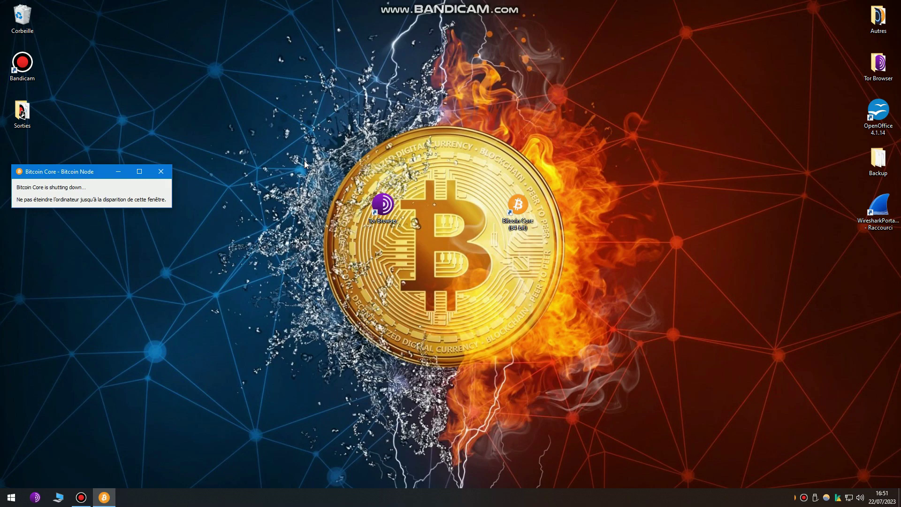